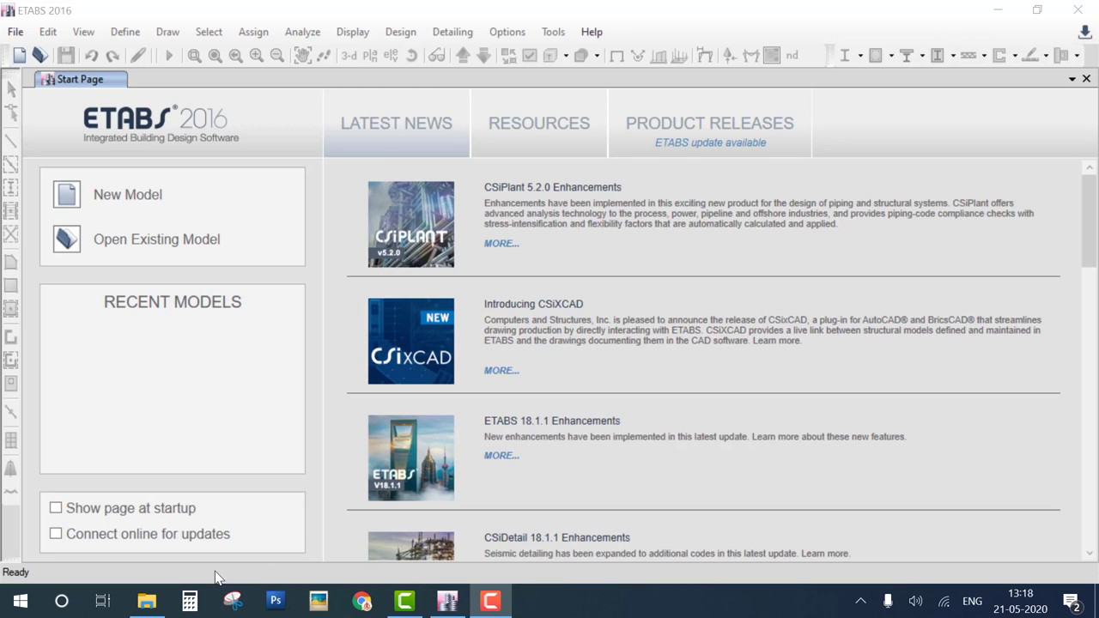
Open the images in the beam folder and browse to the exbeams.png beam diagram.
left_click(147, 601)
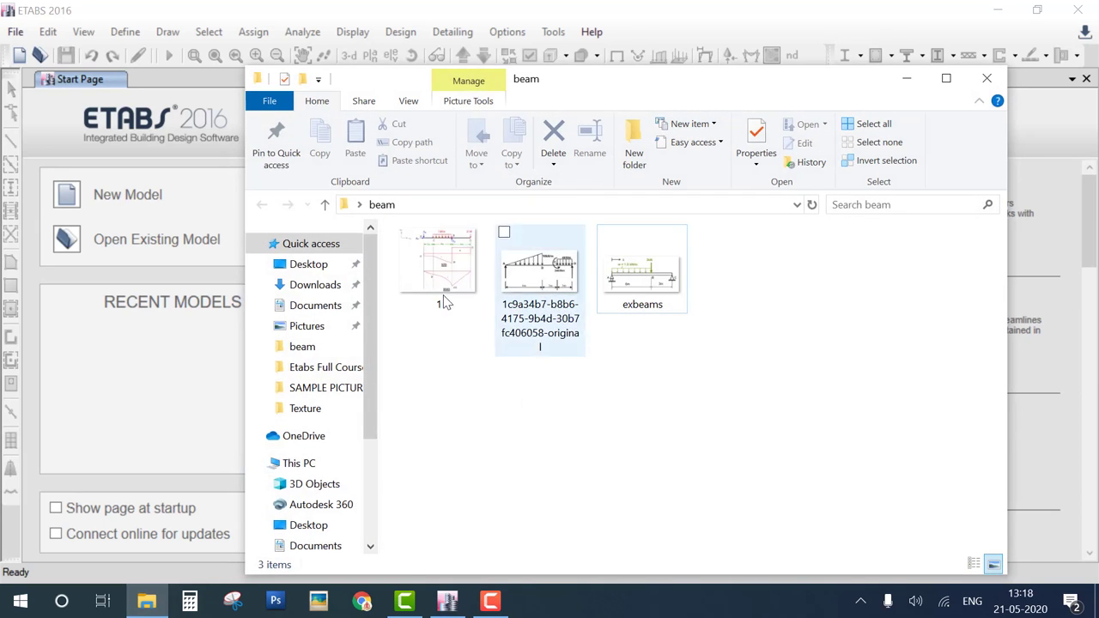
double_click(424, 266)
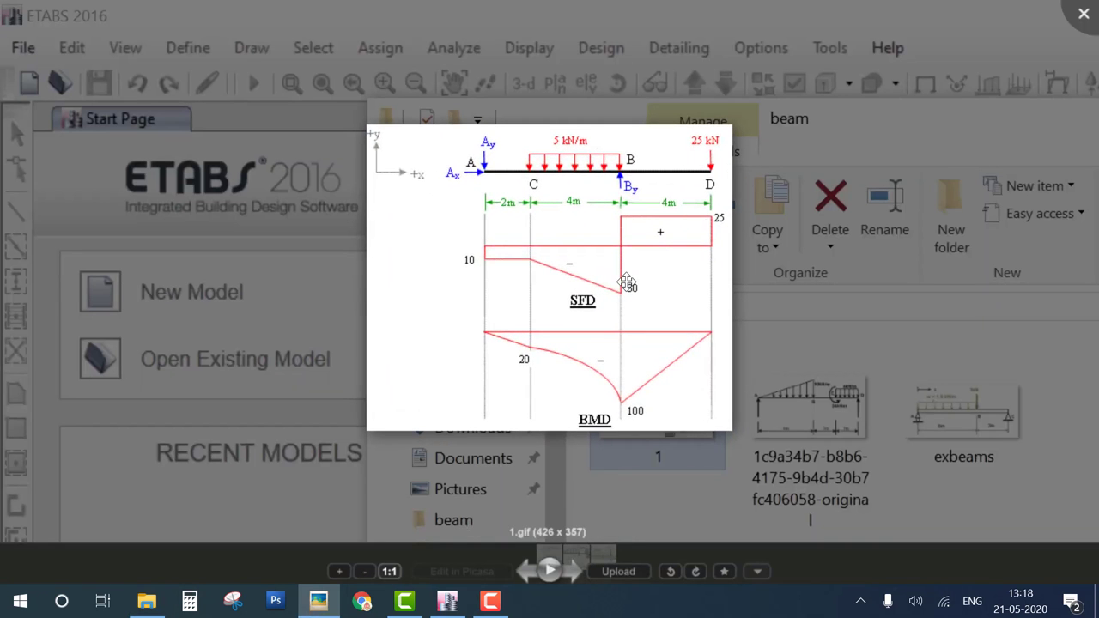
key("Right")
key("Right")
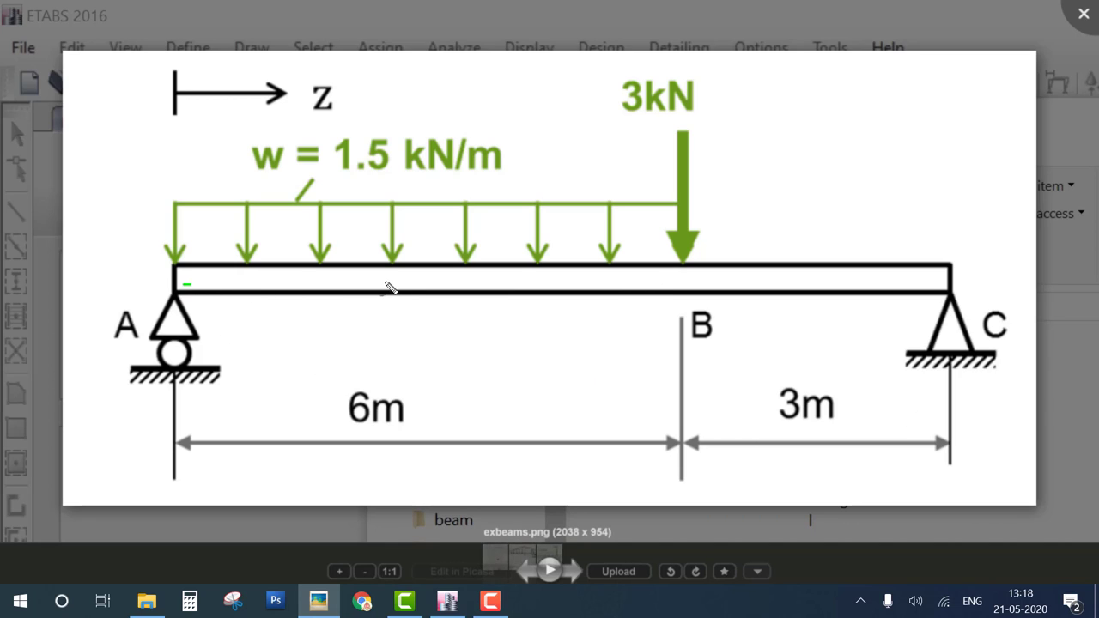
Examine the beam diagram, marking its 6 m and 3 m segments and the supports at A and C.
left_click_drag(196, 282, 928, 282)
left_click_drag(347, 467, 415, 455)
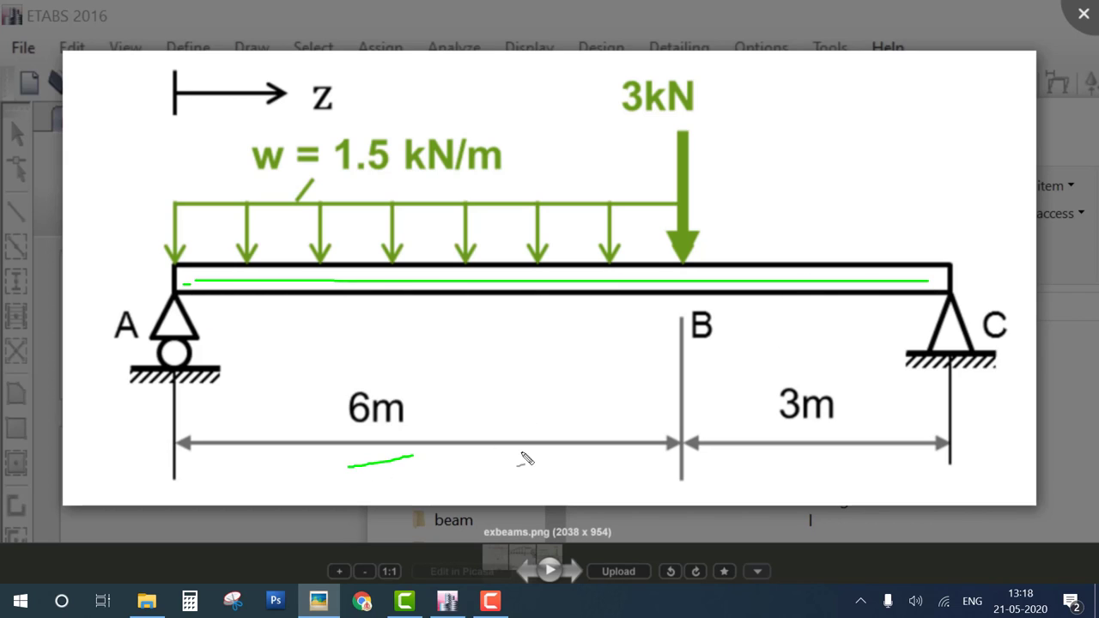
left_click_drag(746, 448, 874, 444)
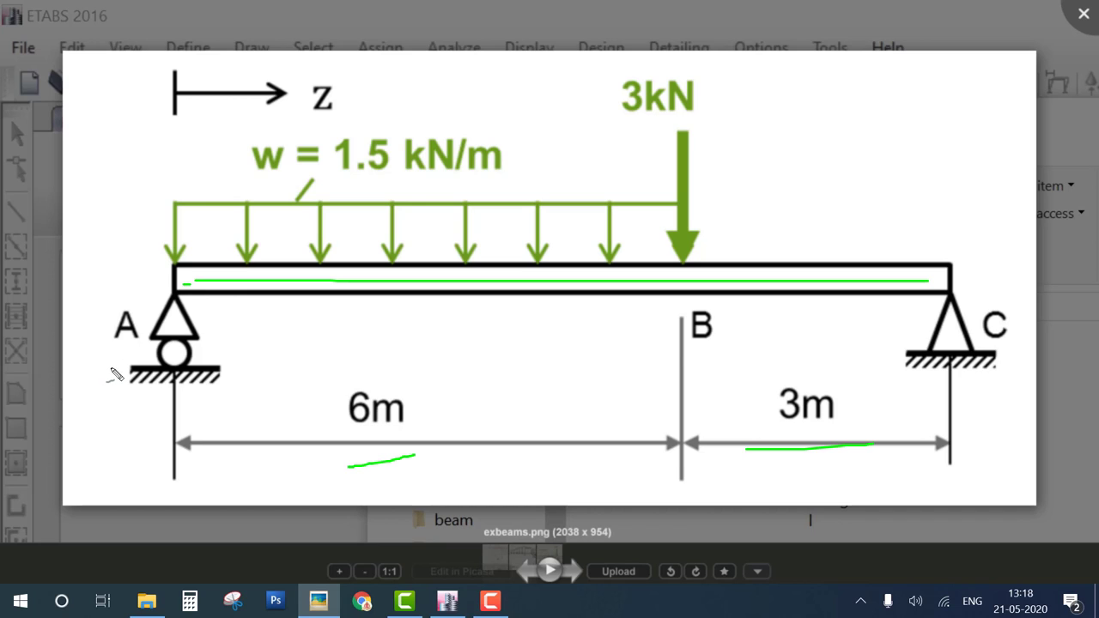
left_click_drag(109, 370, 222, 293)
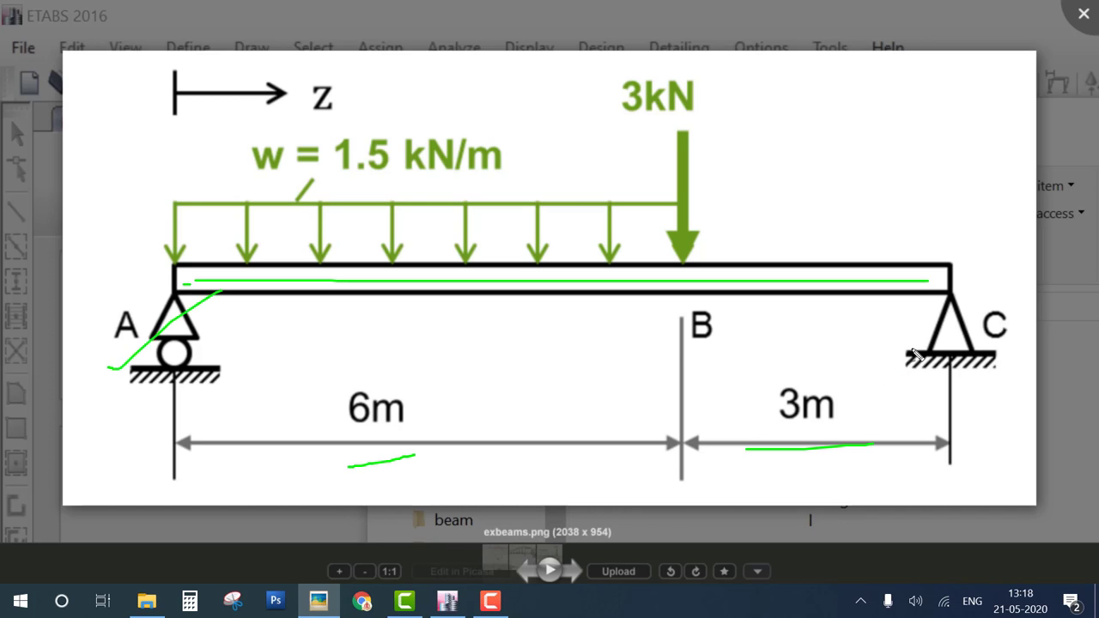
mouse_move(907, 348)
left_mouse_down()
mouse_move(937, 353)
mouse_move(985, 325)
left_mouse_up()
mouse_move(754, 259)
left_mouse_down()
mouse_move(777, 207)
mouse_move(775, 234)
left_mouse_up()
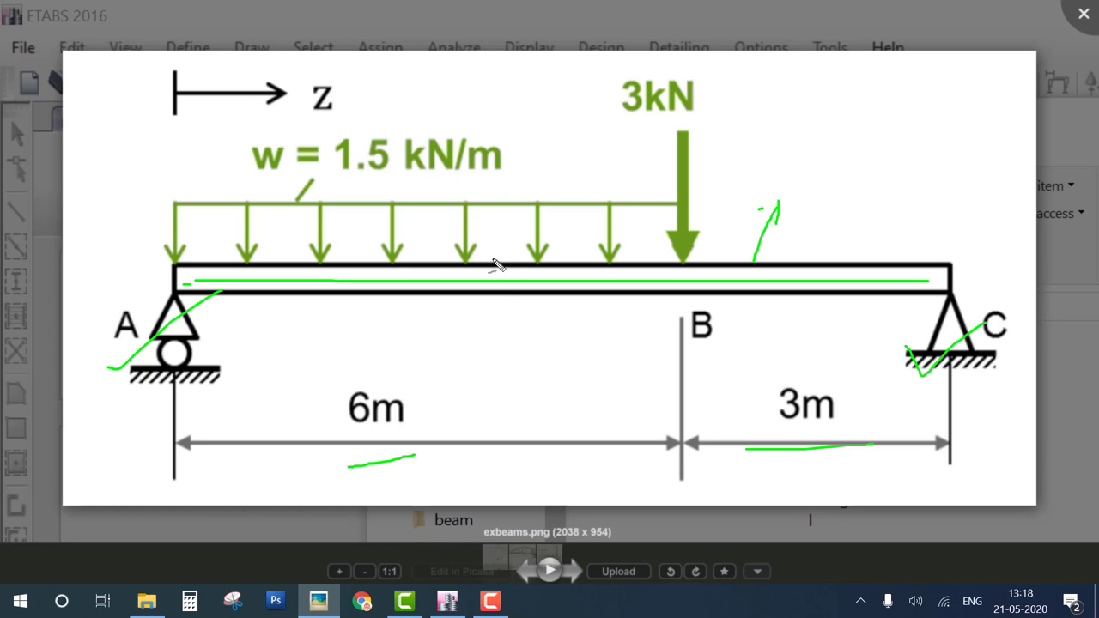
key("Escape")
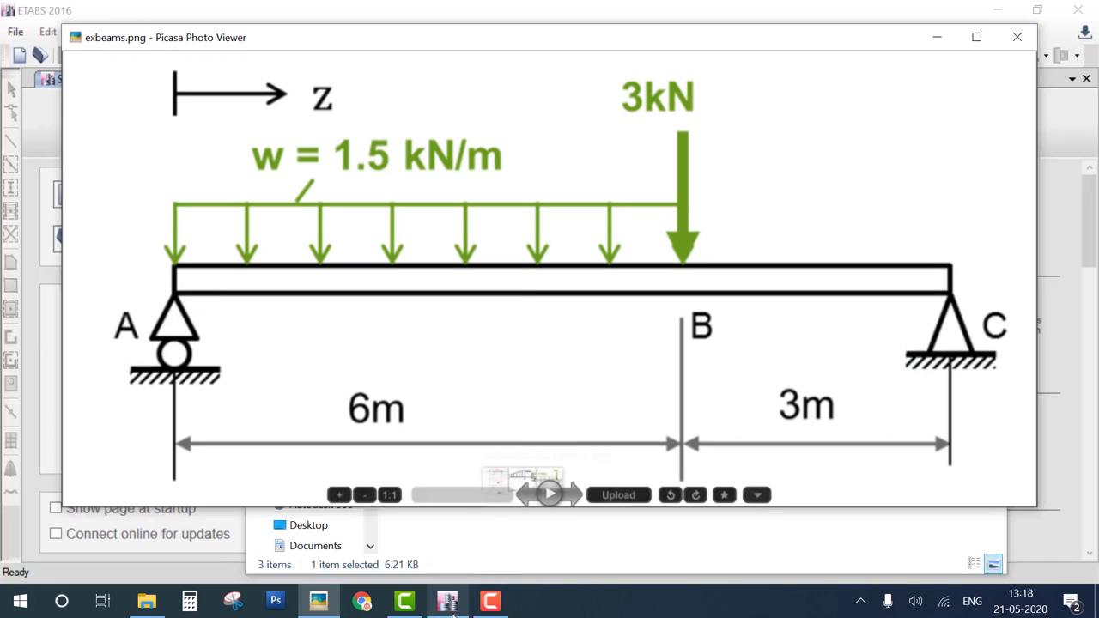
key("Escape")
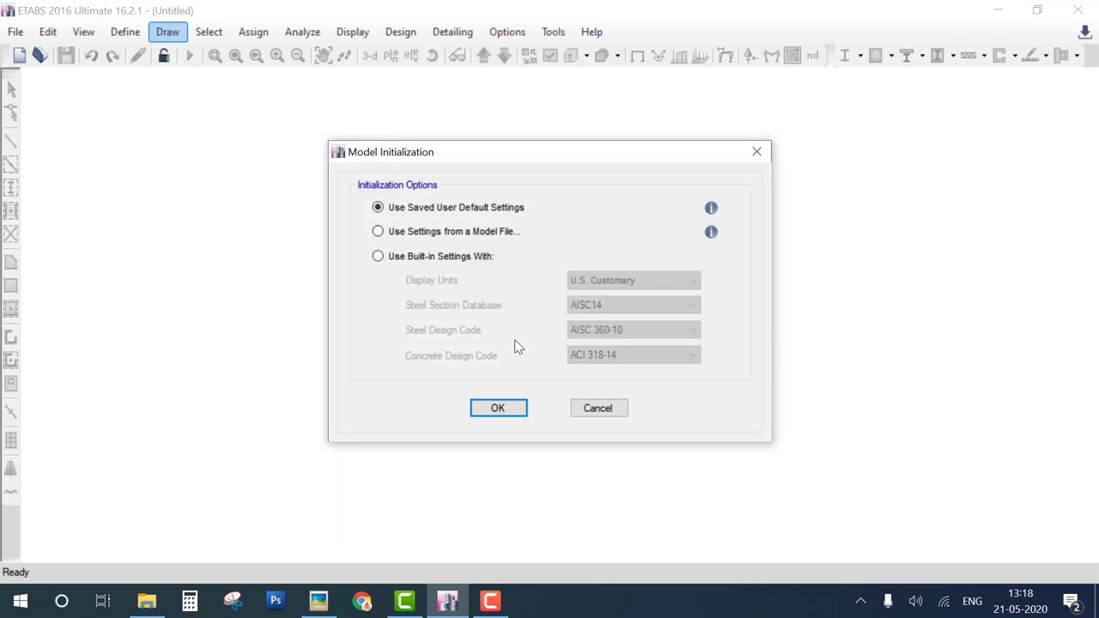
Initialize the new model with built-in settings: Metric SI units, Indian steel sections, IS 800:2007 steel code and IS 456:2000 concrete code.
left_click(463, 257)
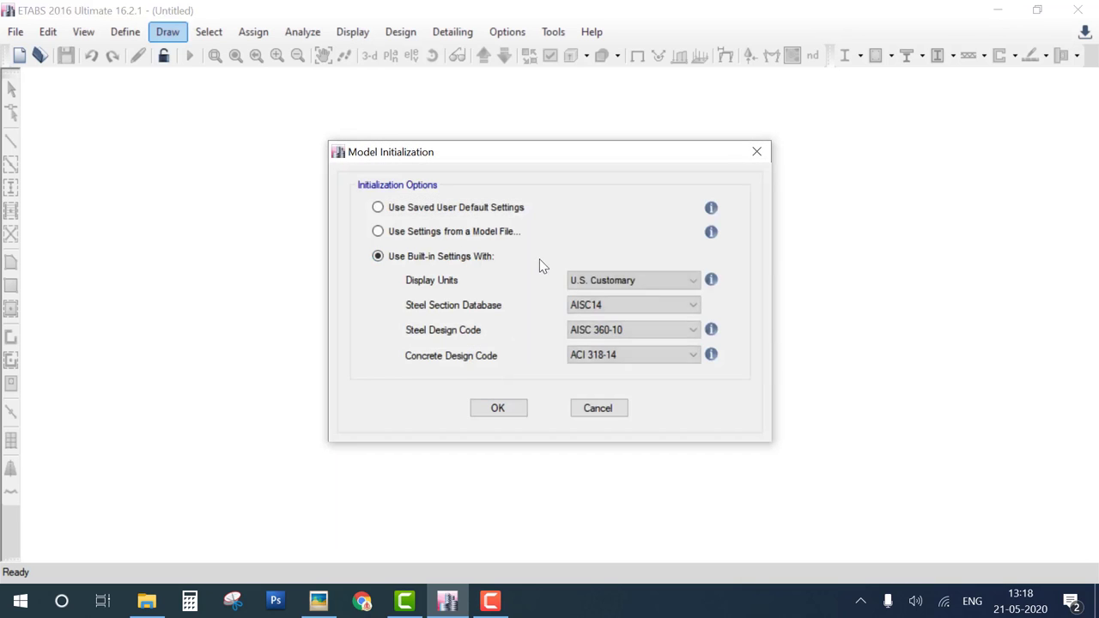
left_click(588, 284)
left_click(605, 309)
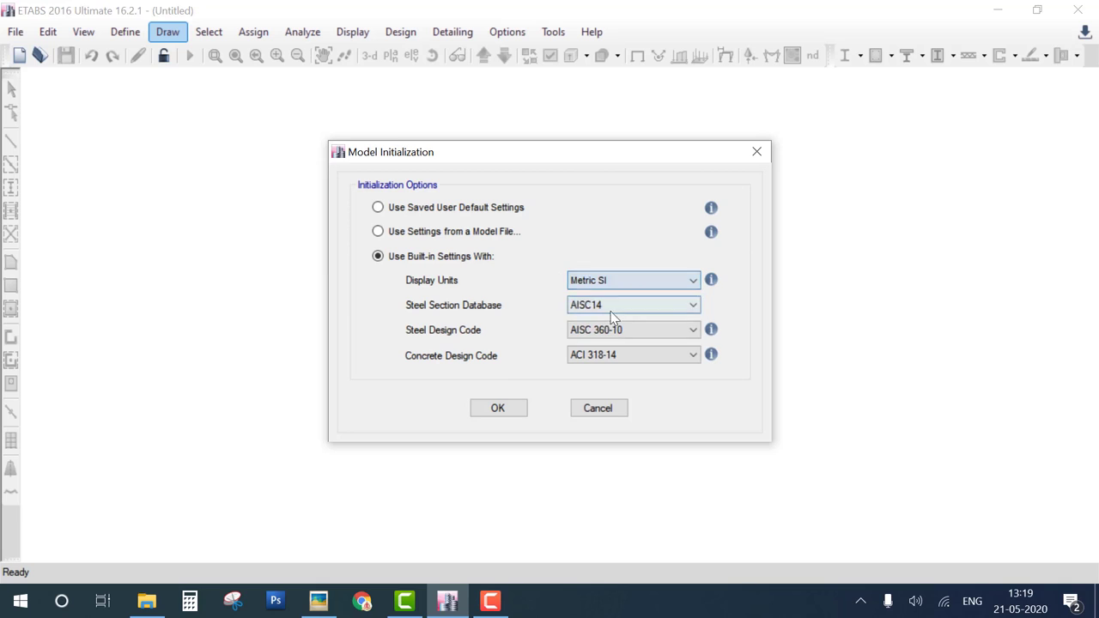
left_click(613, 308)
left_click(592, 532)
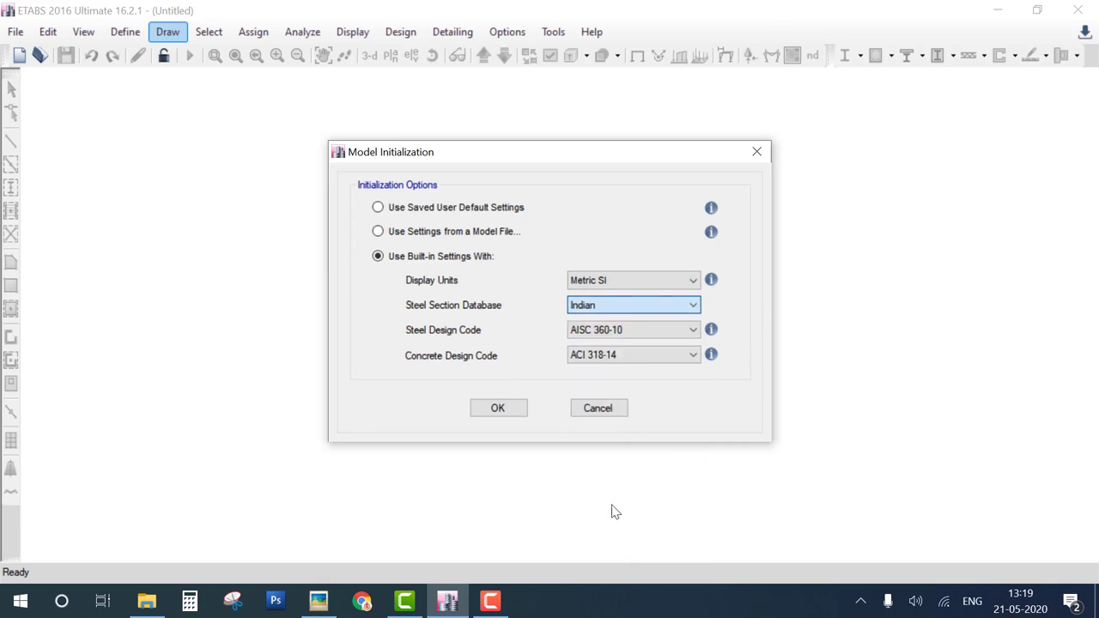
left_click(643, 333)
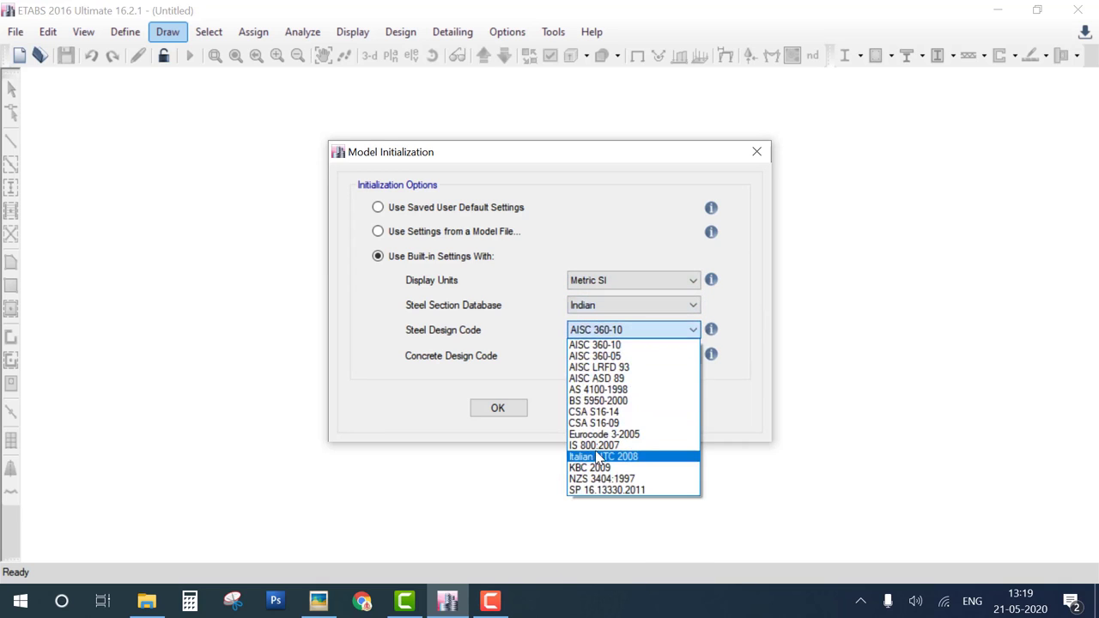
left_click(594, 444)
left_click(633, 354)
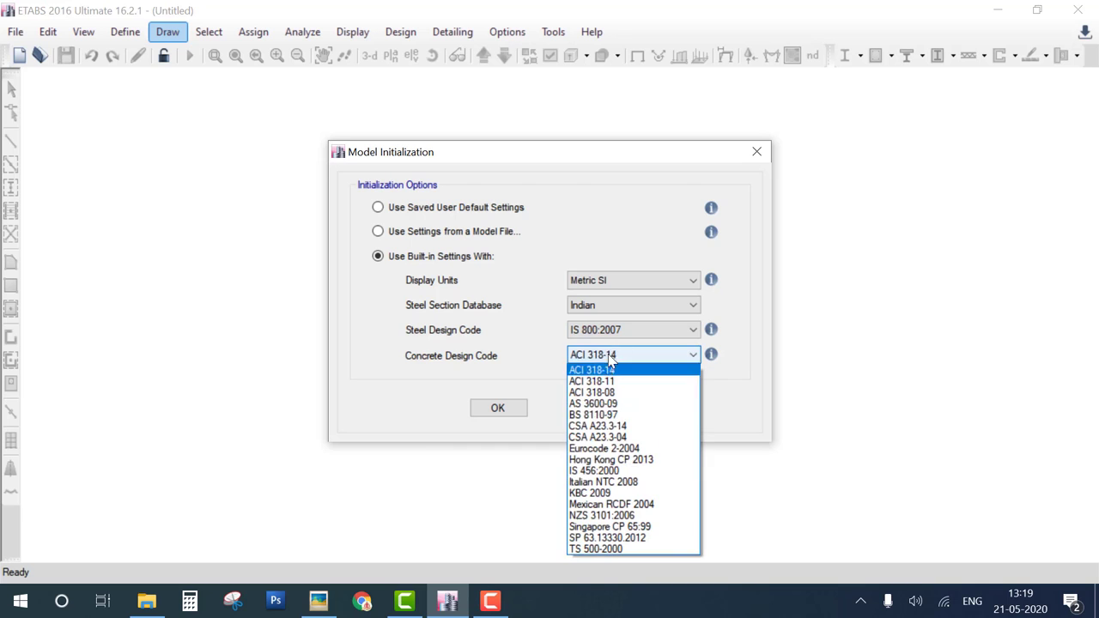
left_click(605, 472)
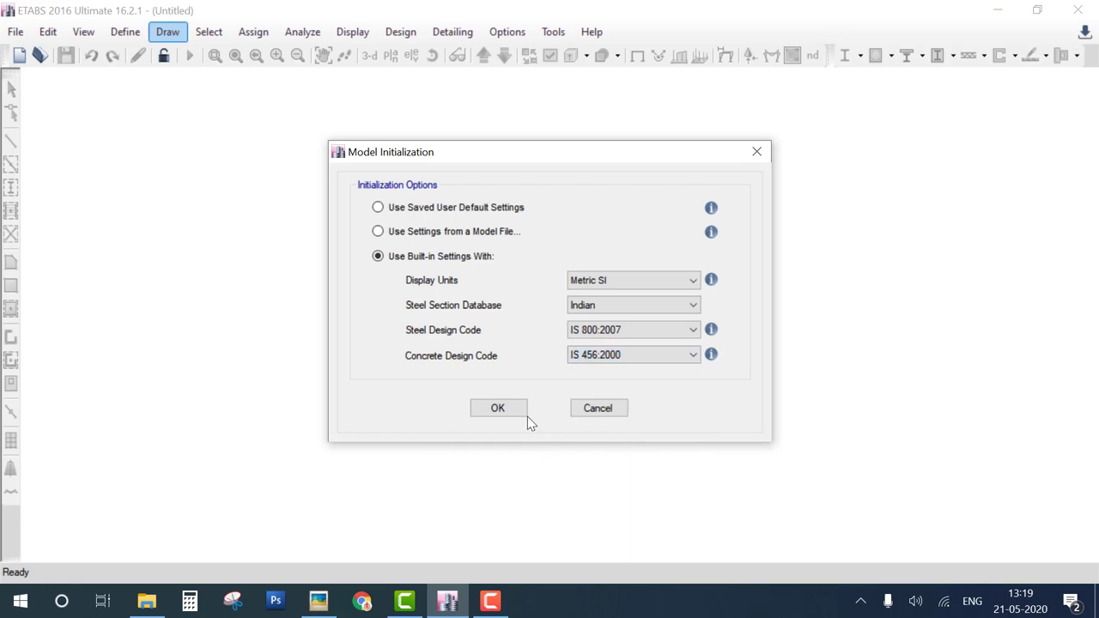
left_click(498, 408)
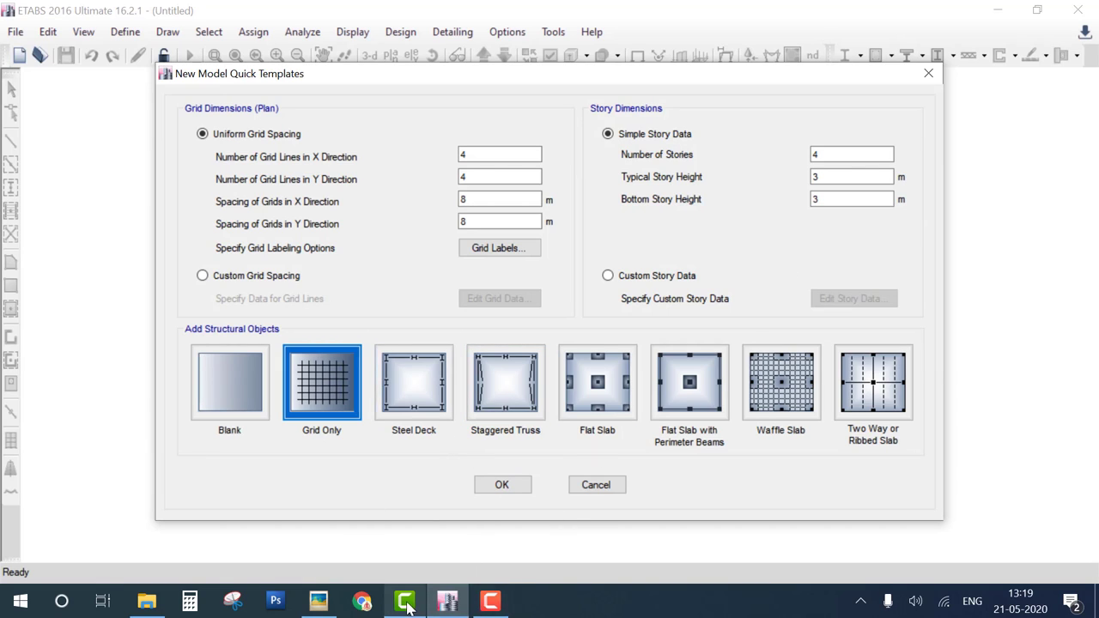
Check the beam diagram's spans and create the Grid Only model with 9 m grid spacing in the X direction.
mouse_move(319, 603)
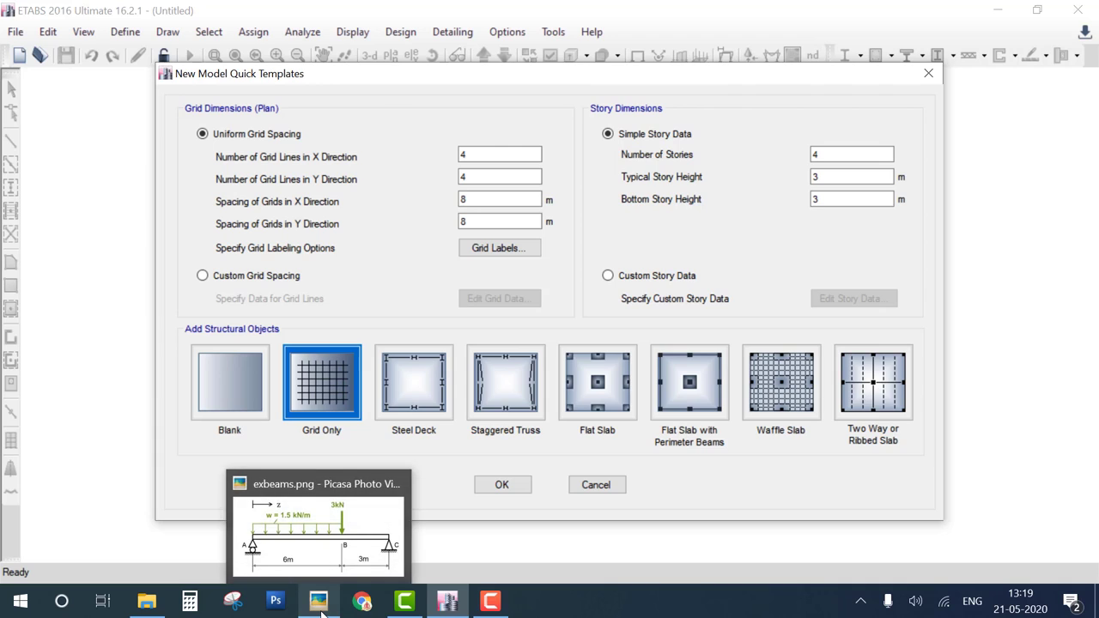
left_click(329, 566)
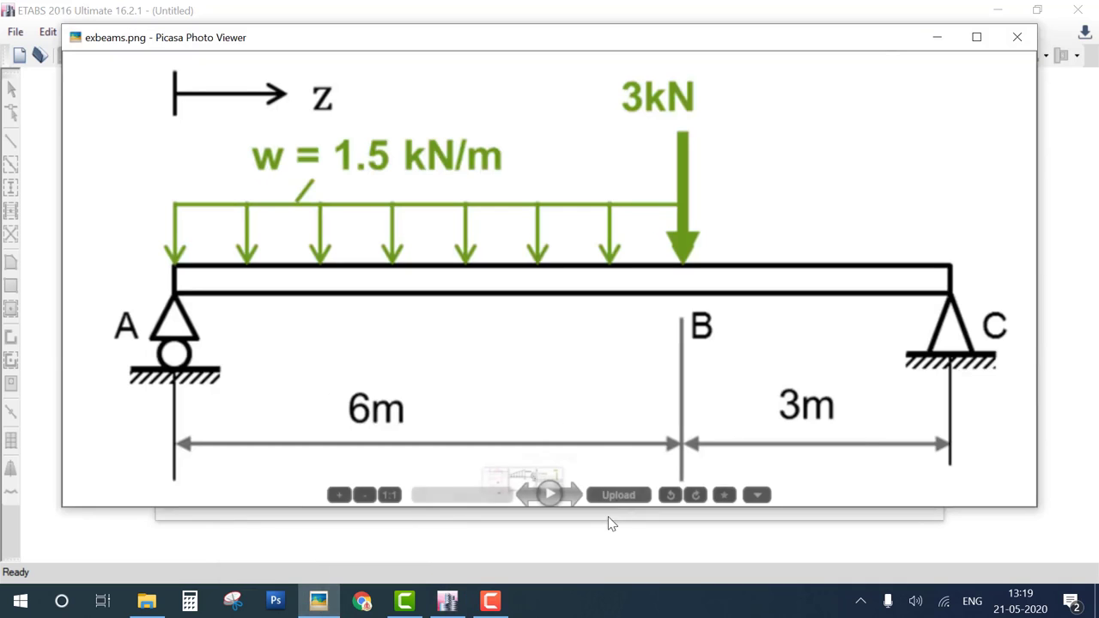
left_click(448, 601)
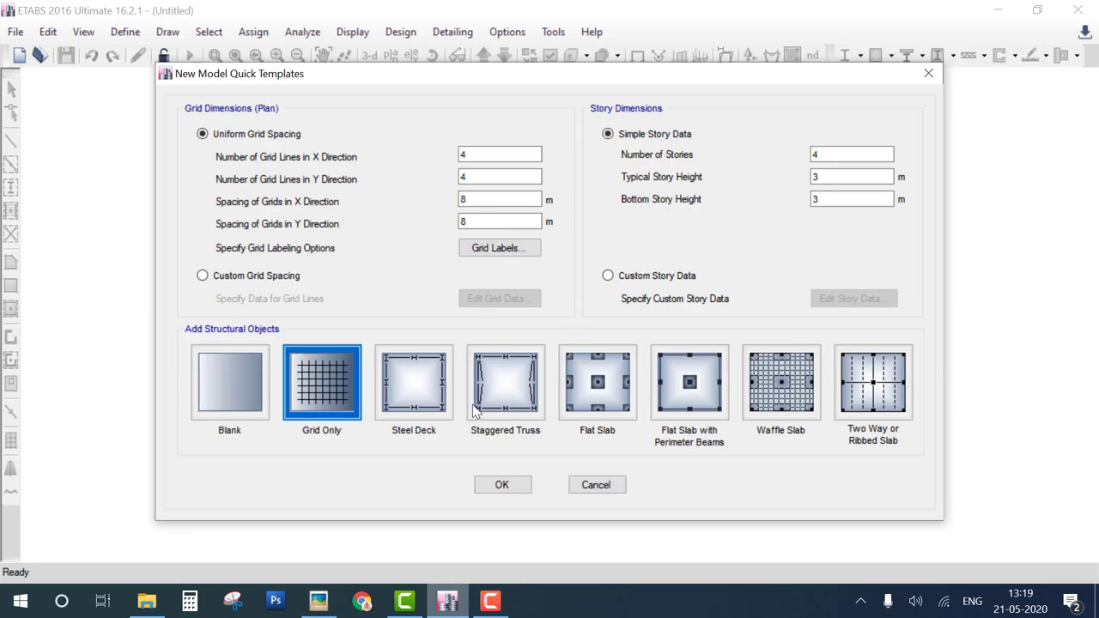
double_click(481, 200)
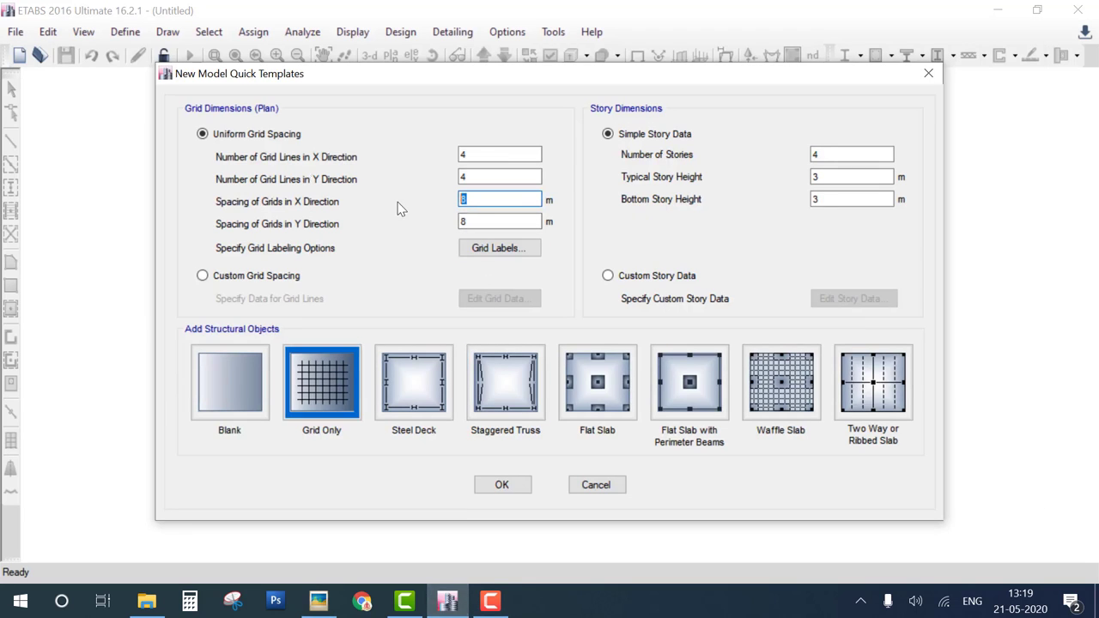
mouse_move(570, 191)
left_mouse_down()
mouse_move(570, 222)
mouse_move(726, 217)
left_mouse_up()
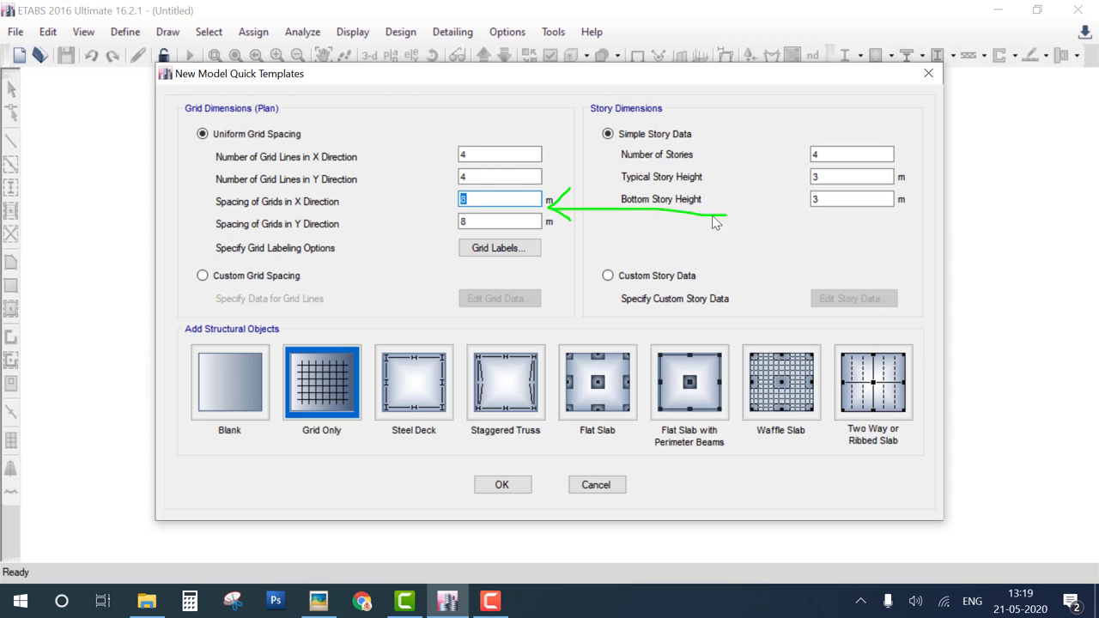
left_click_drag(420, 209, 434, 206)
key("e")
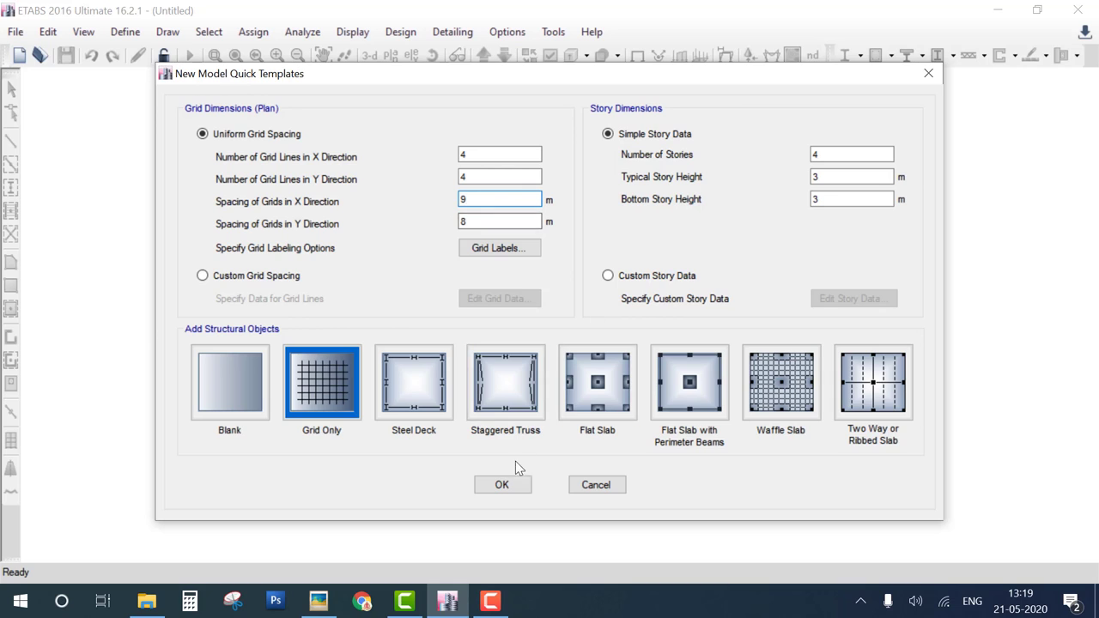
left_click(503, 485)
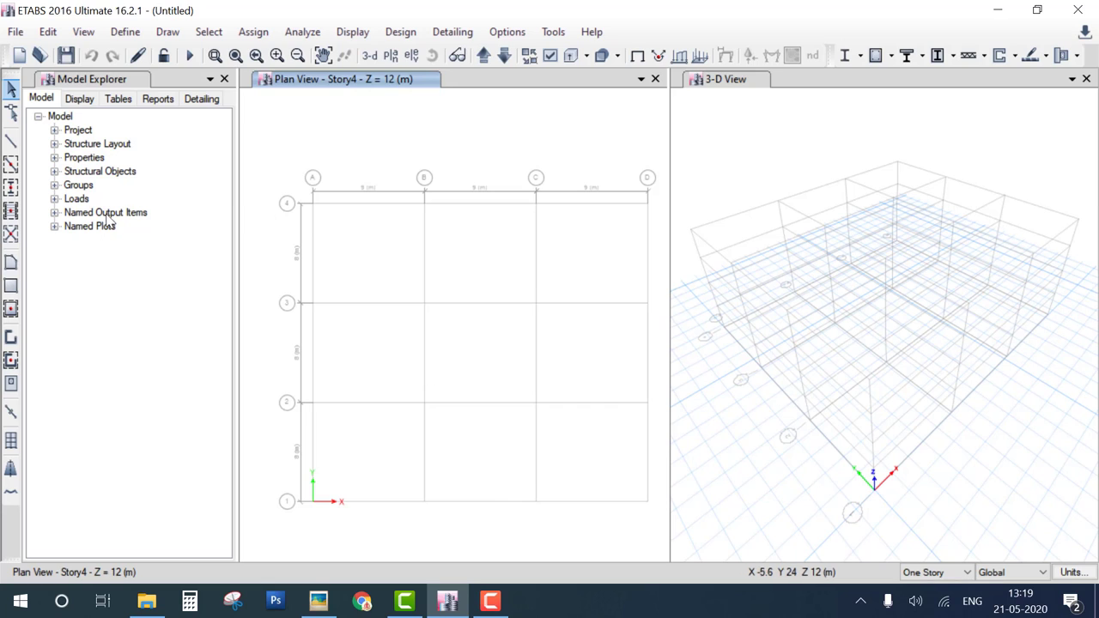
Draw a straight ConcBm frame beam along grid line 4 from grid A to grid B in the Story4 plan.
left_click(11, 140)
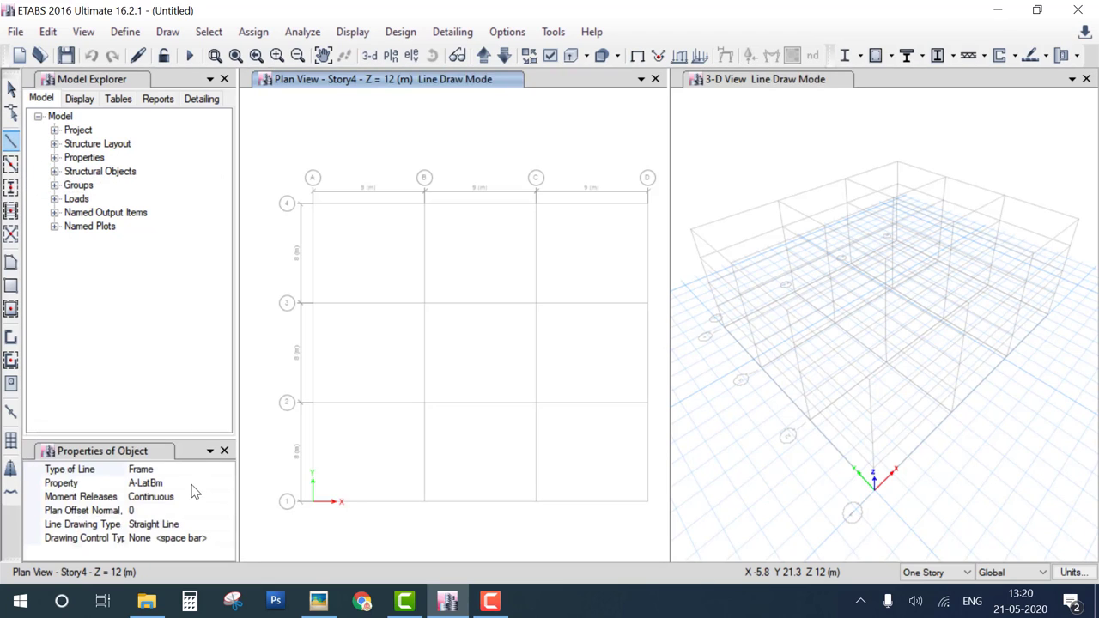
left_click(195, 483)
left_click(227, 486)
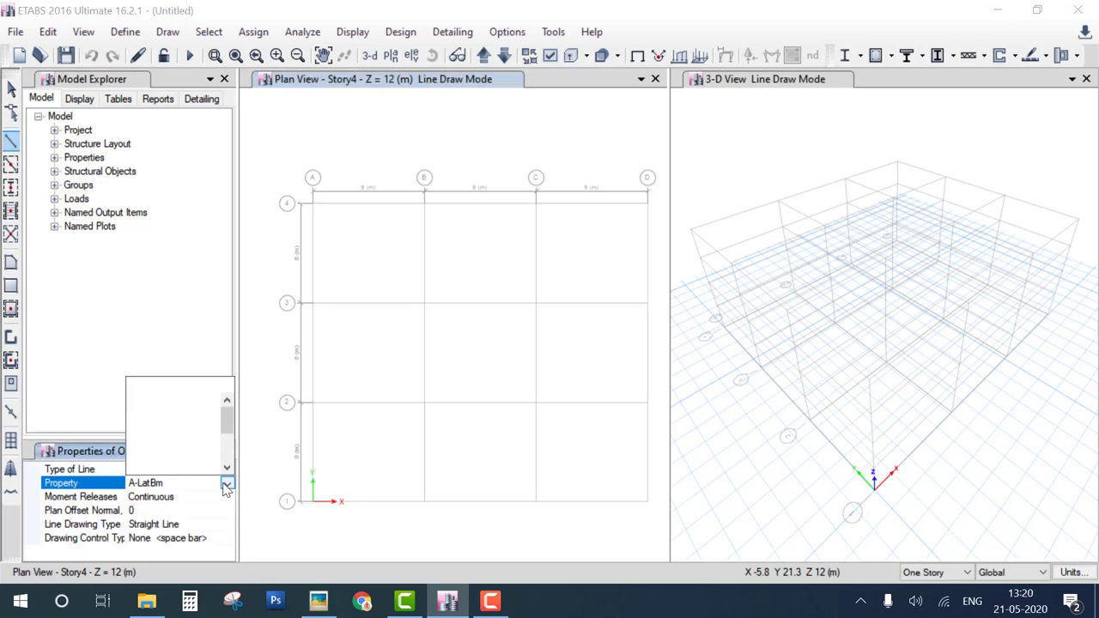
left_click(227, 468)
left_click(227, 468)
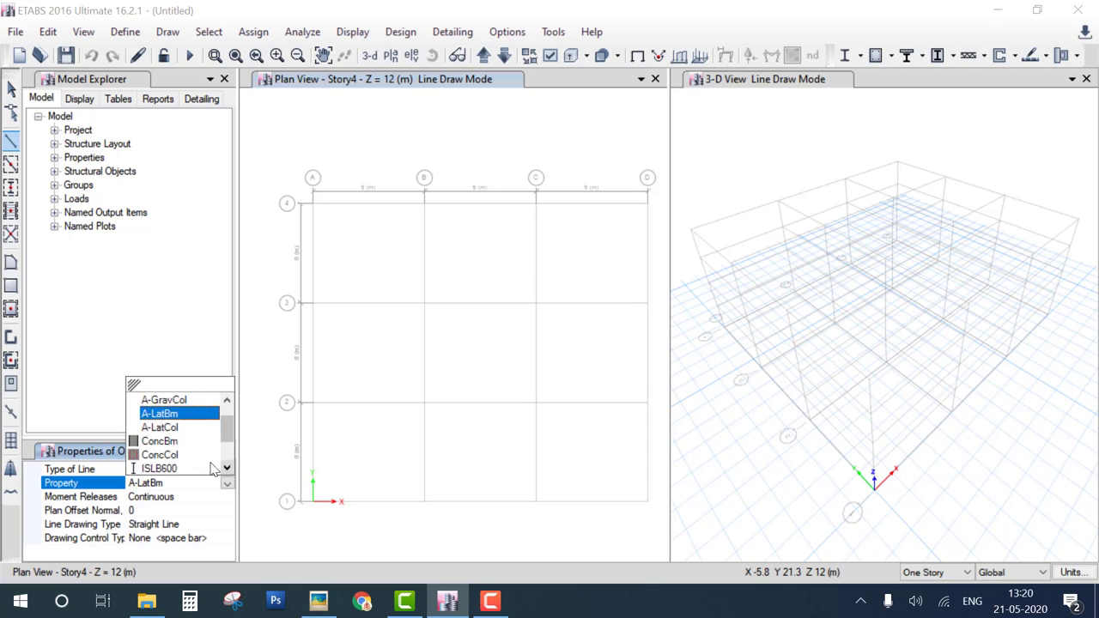
left_click(169, 442)
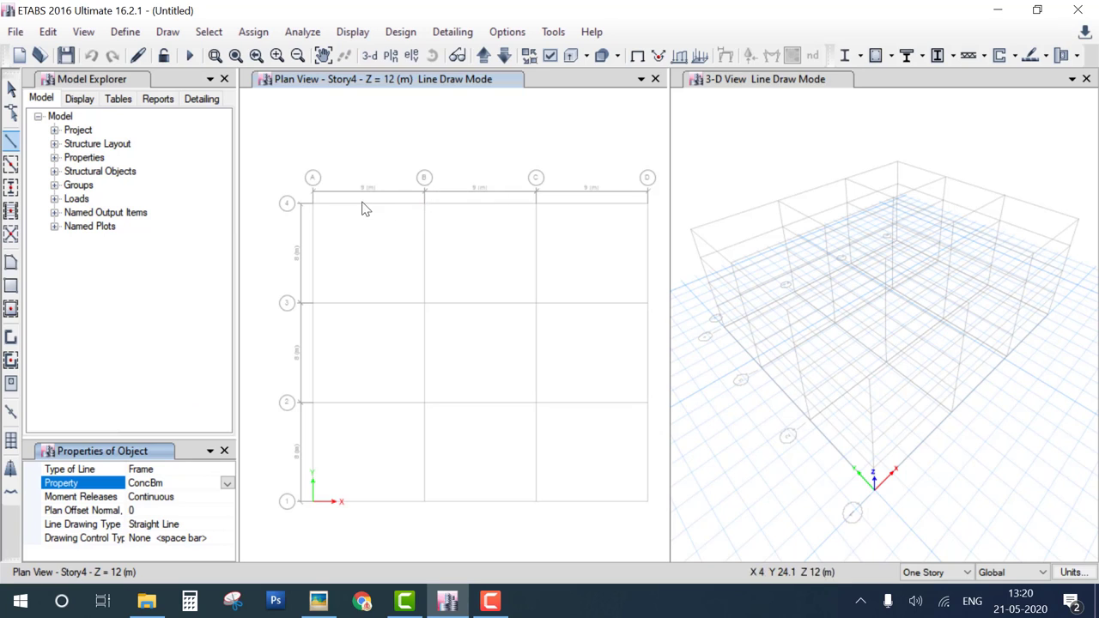
left_click(312, 203)
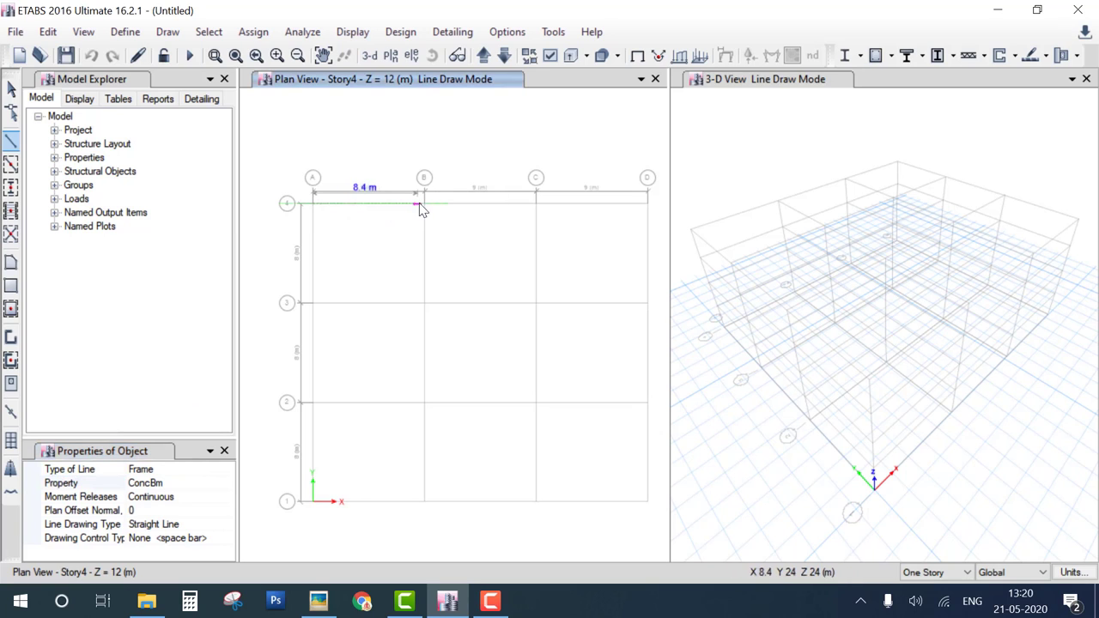
left_click(424, 204)
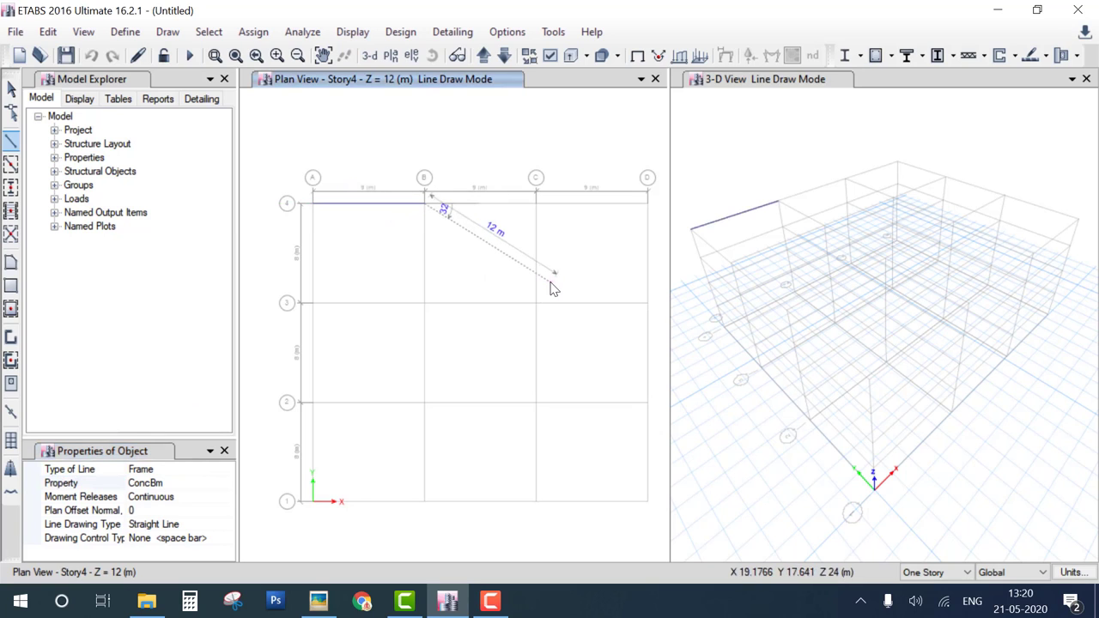
key("Escape")
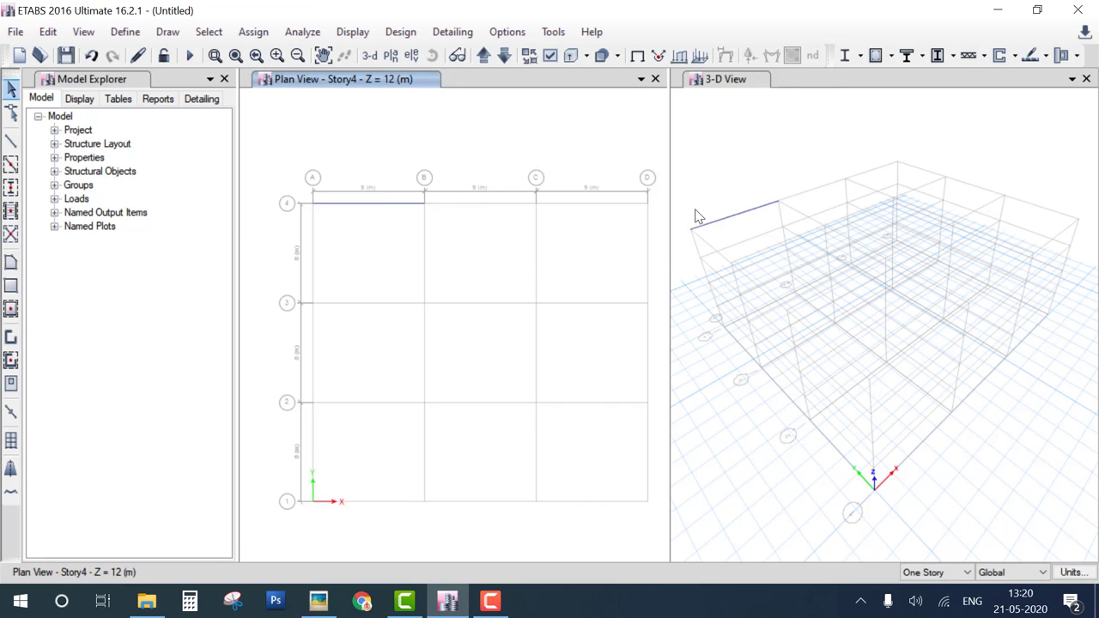
Assign a roller support restraining only Translation Z to the beam's end joint at grid A-4.
left_click(691, 229)
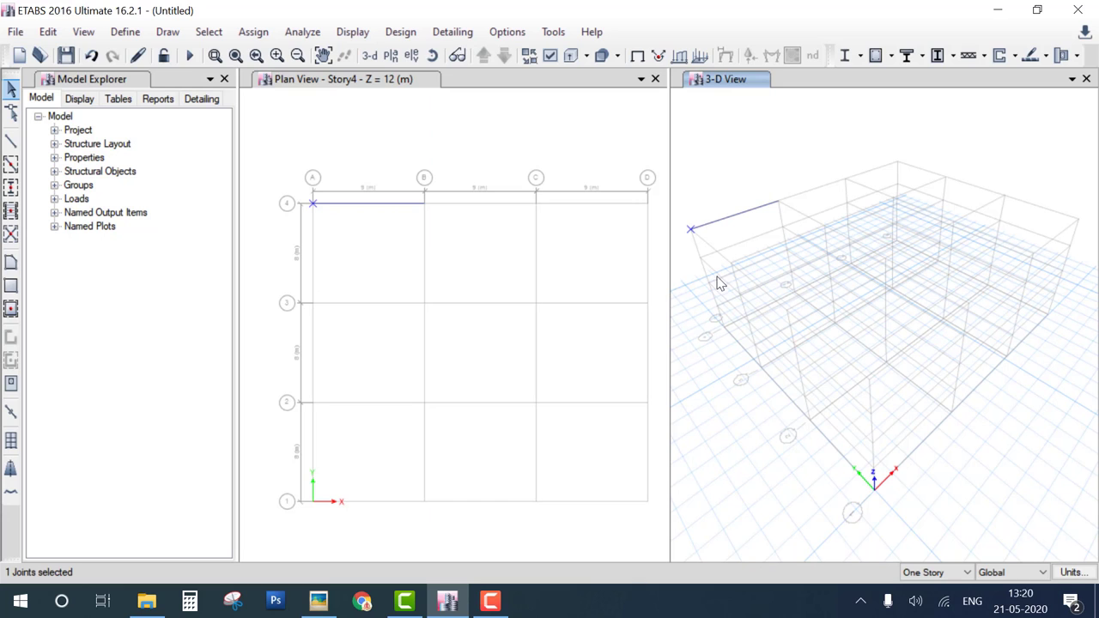
left_click(253, 32)
mouse_move(277, 54)
left_click(475, 55)
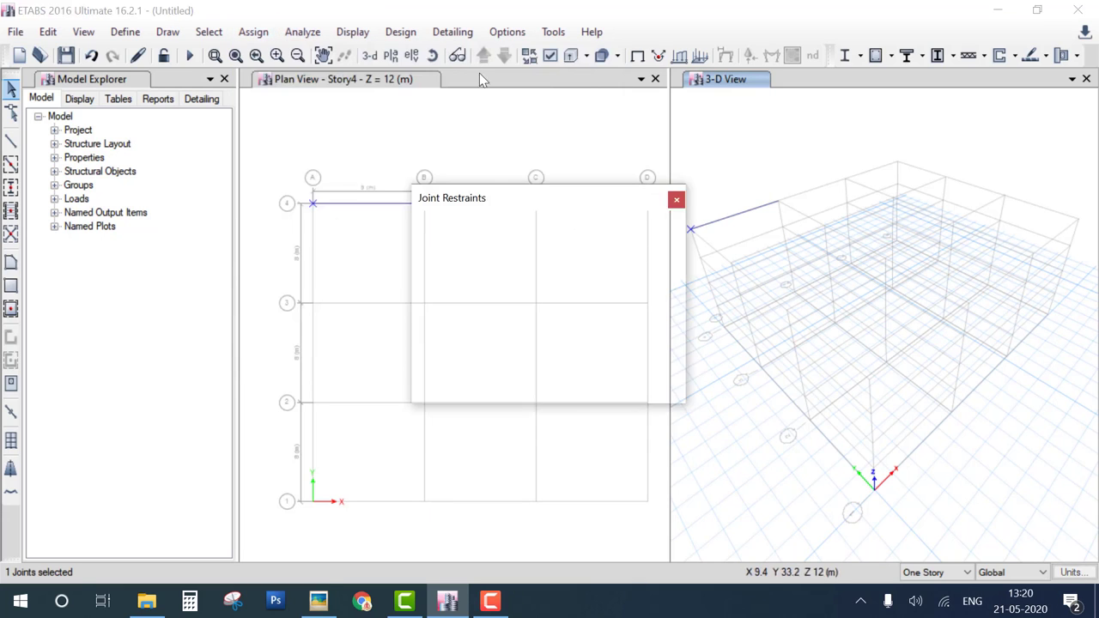
left_click(570, 358)
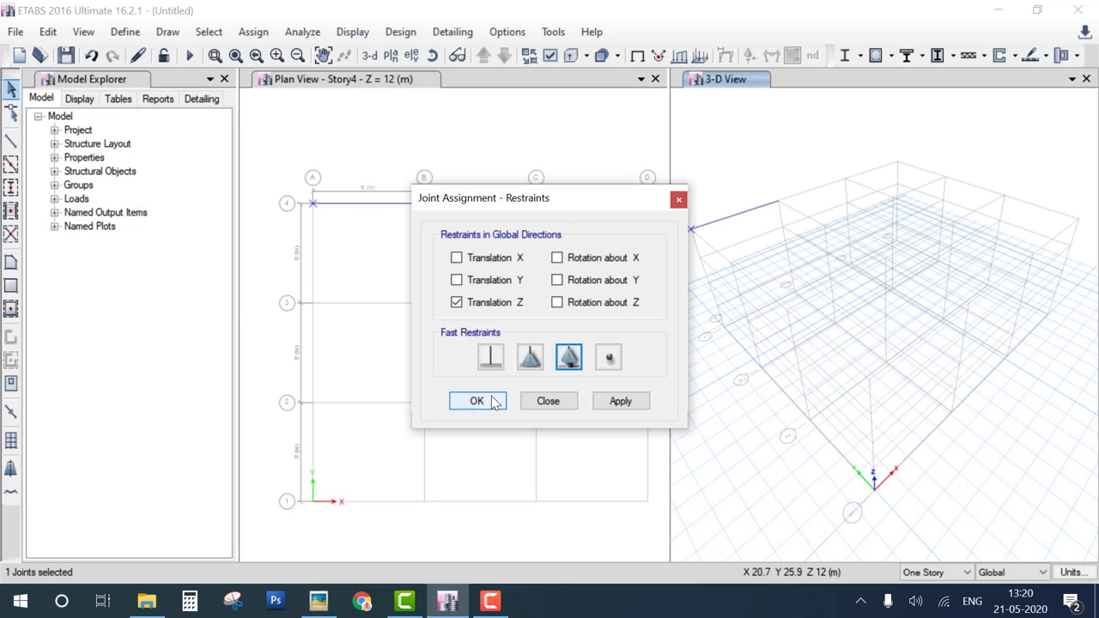
left_click(479, 400)
Assign a pinned support to the beam's end joint at grid B-4.
left_click_drag(798, 211, 795, 207)
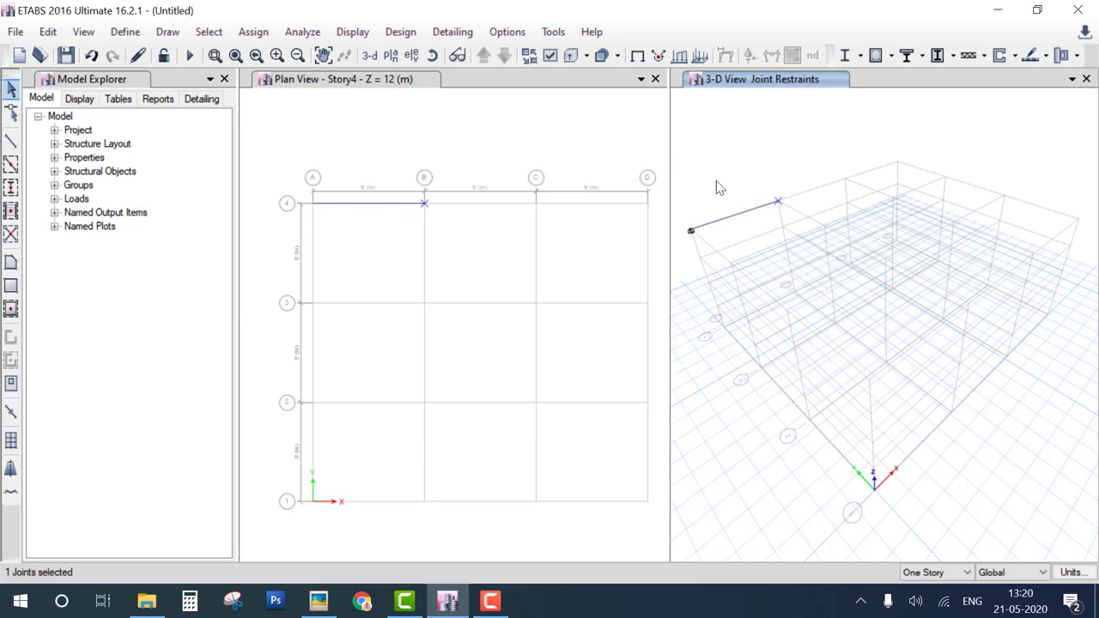
left_click(253, 32)
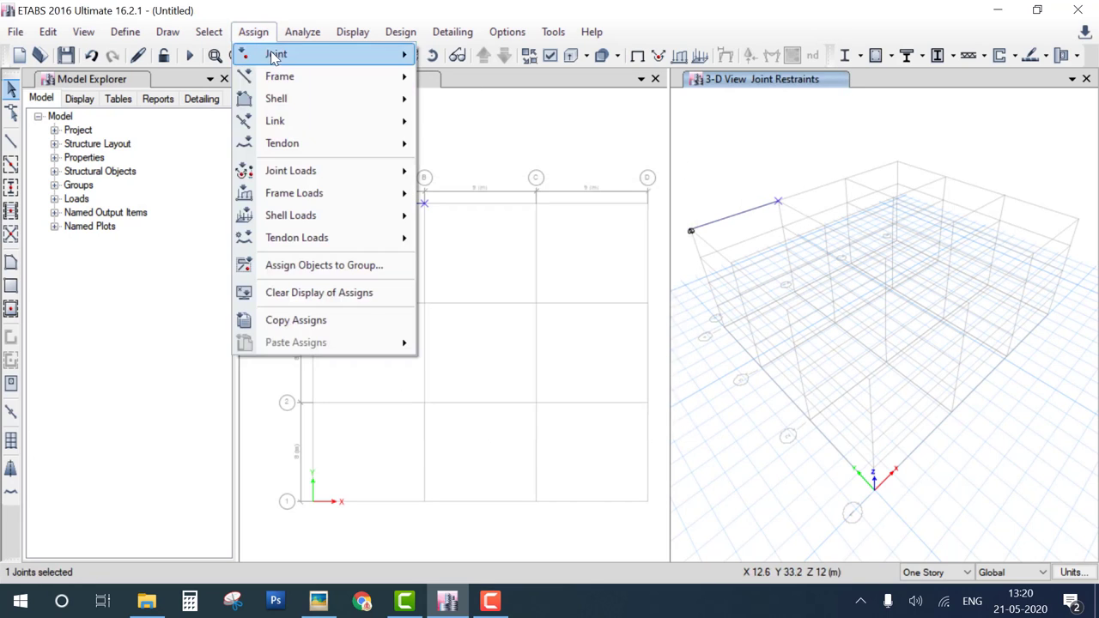
left_click(501, 55)
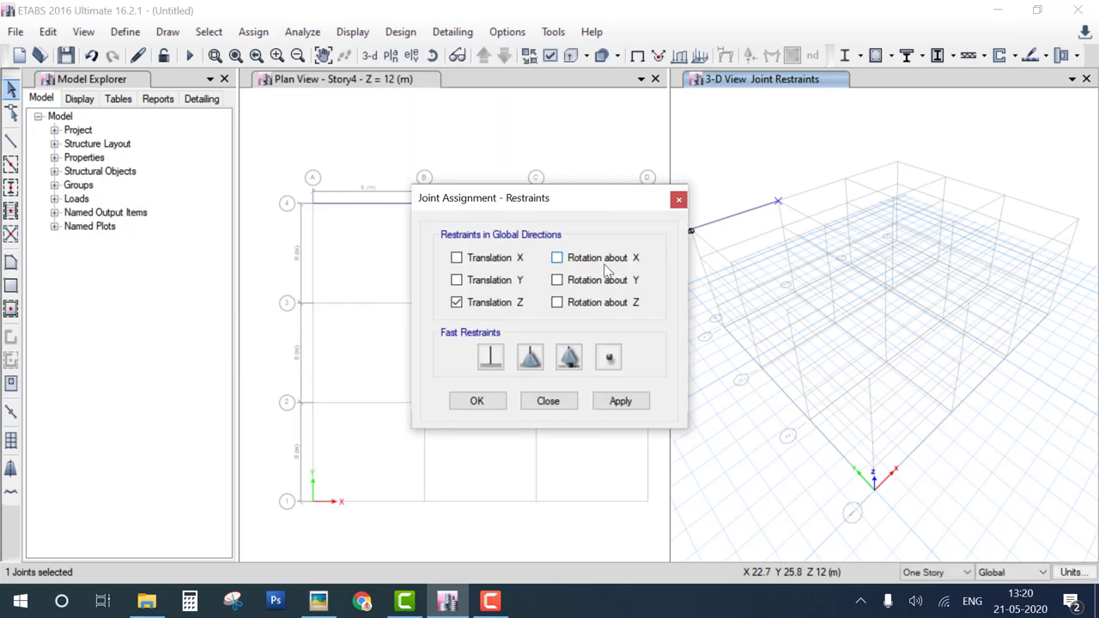
left_click(530, 357)
left_click(477, 401)
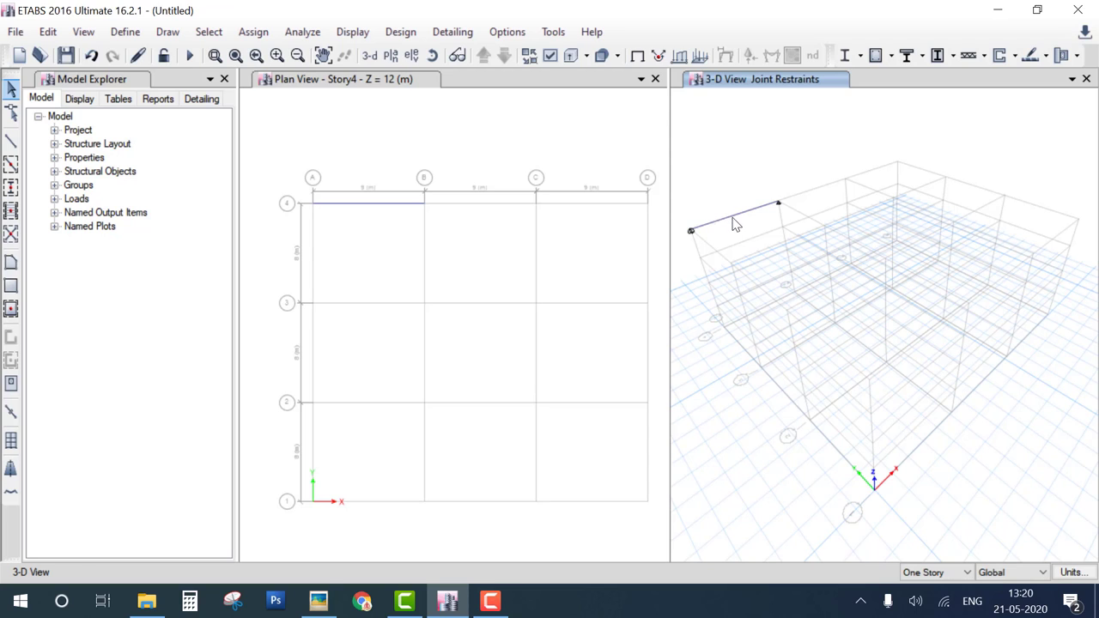
Check the loads in the exbeams diagram and open the distributed frame load assignment for the beam.
left_click(733, 220)
left_click(253, 31)
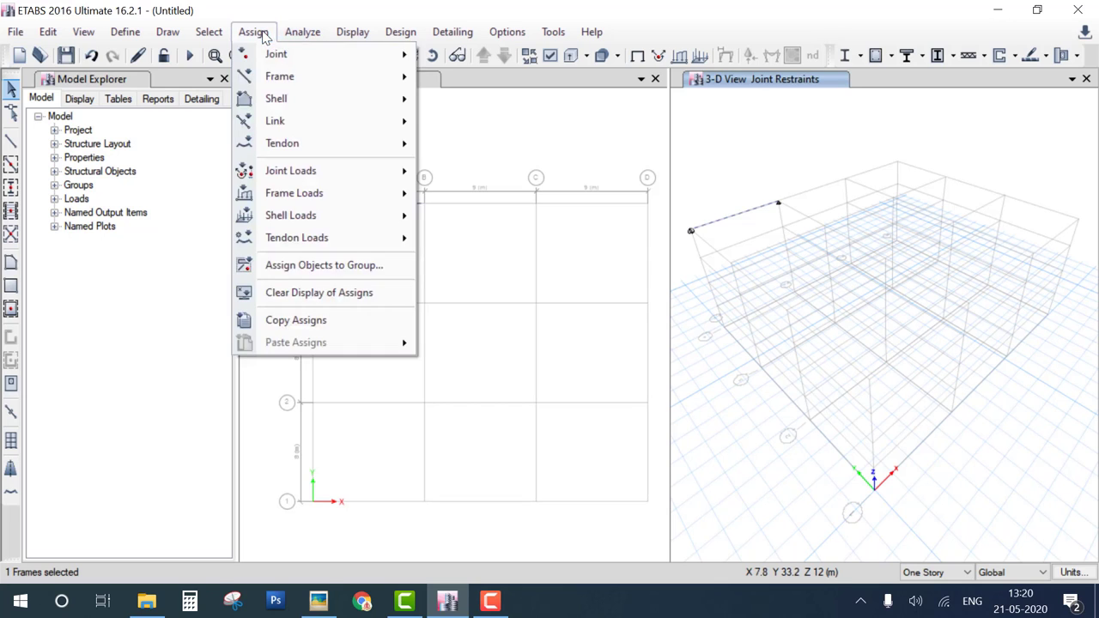
mouse_move(292, 77)
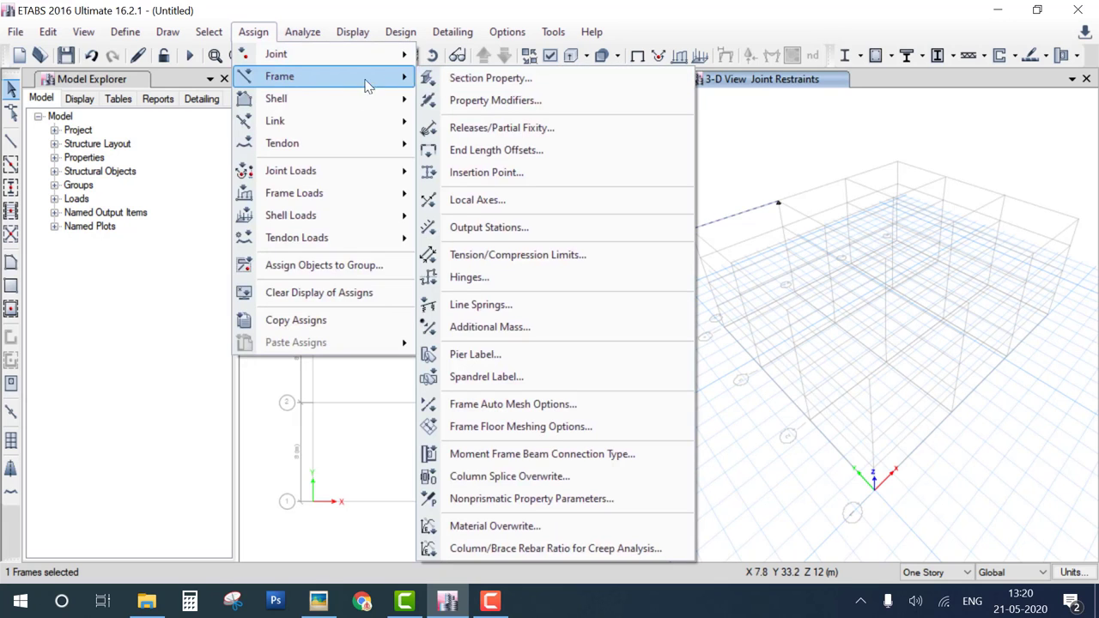
mouse_move(343, 194)
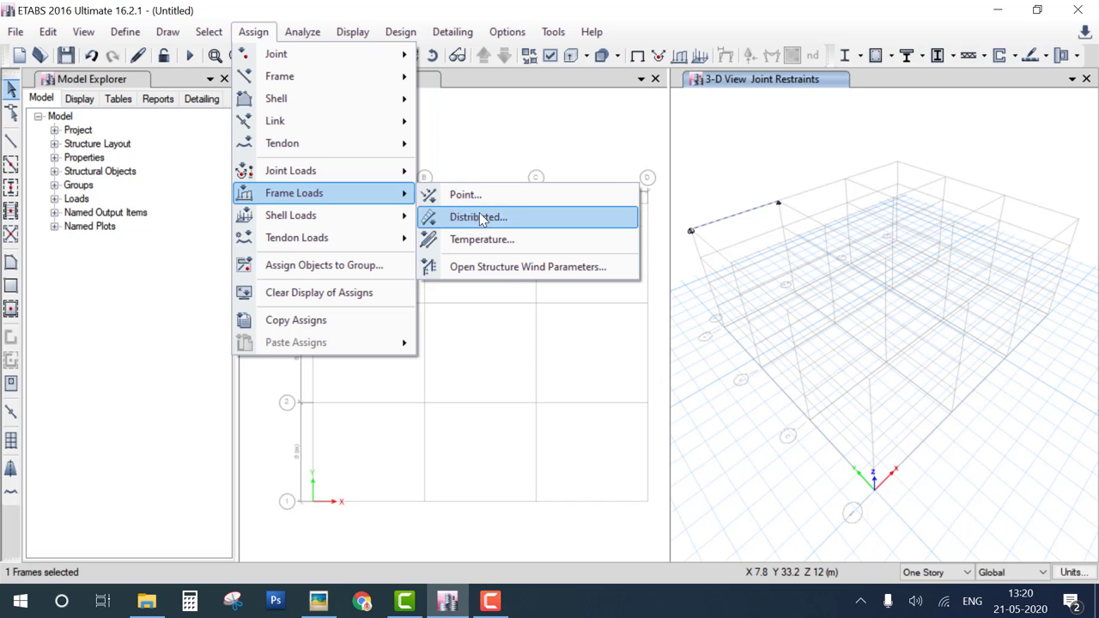
left_click(318, 601)
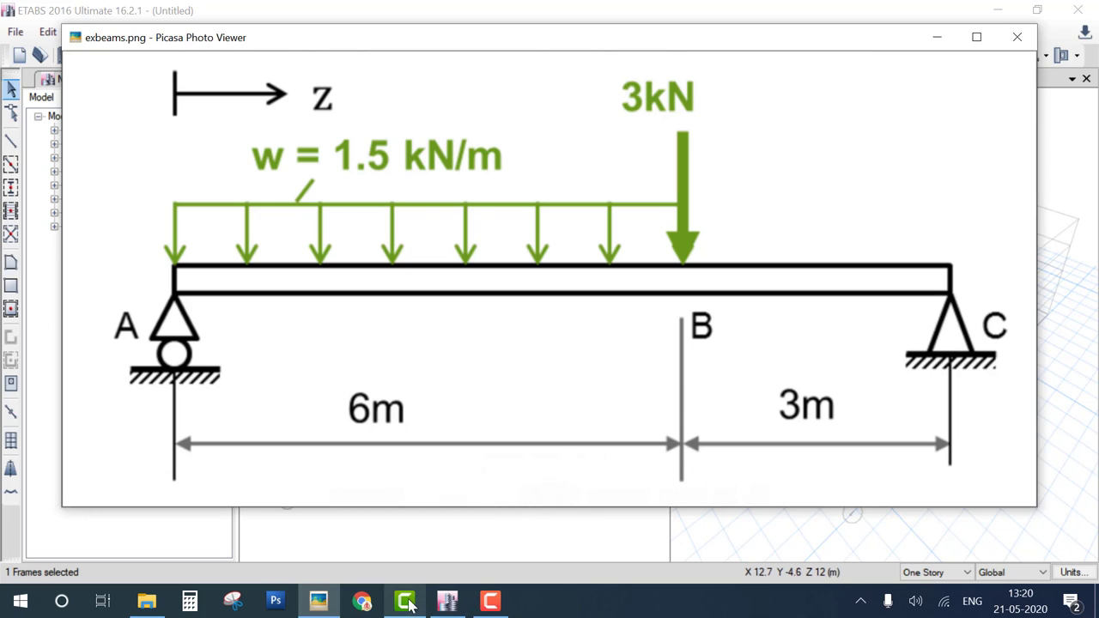
left_click(447, 601)
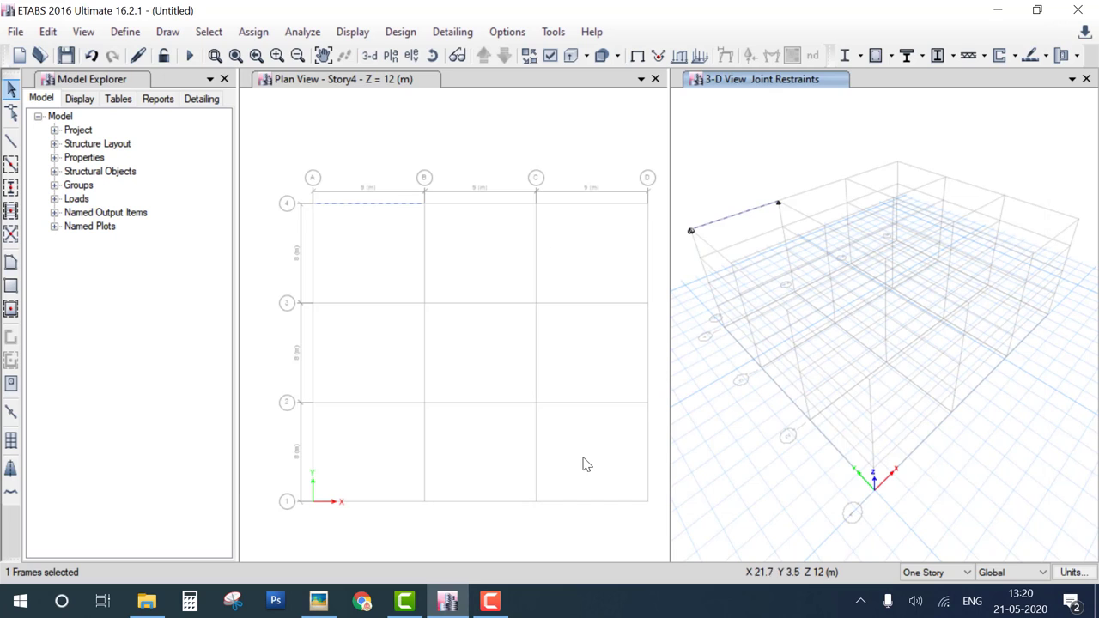
left_click(260, 40)
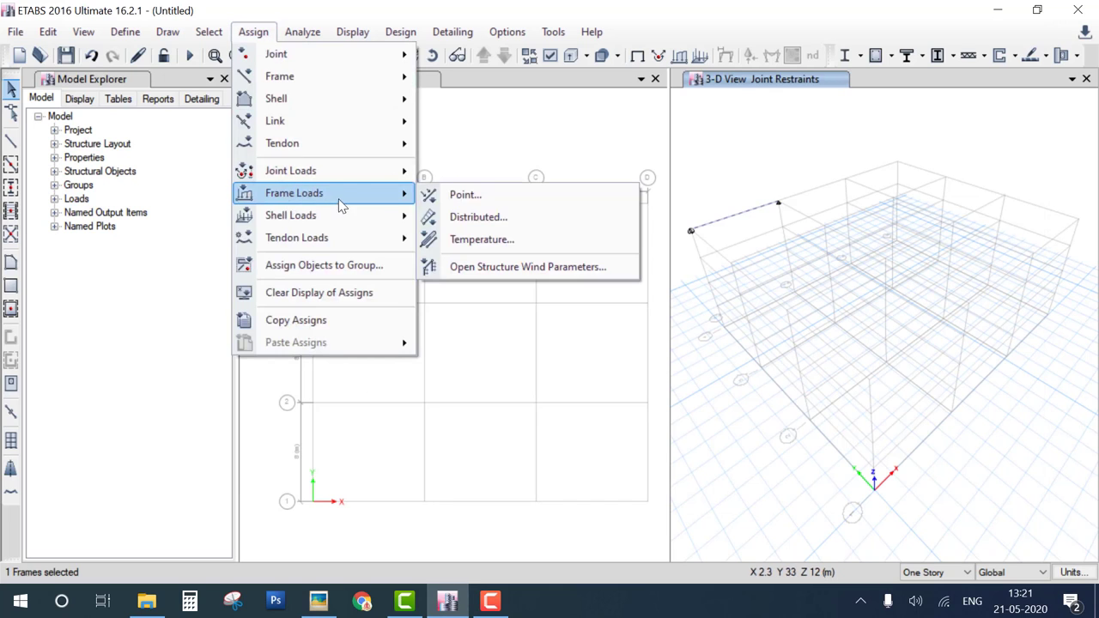
mouse_move(364, 212)
mouse_move(403, 193)
left_click(538, 211)
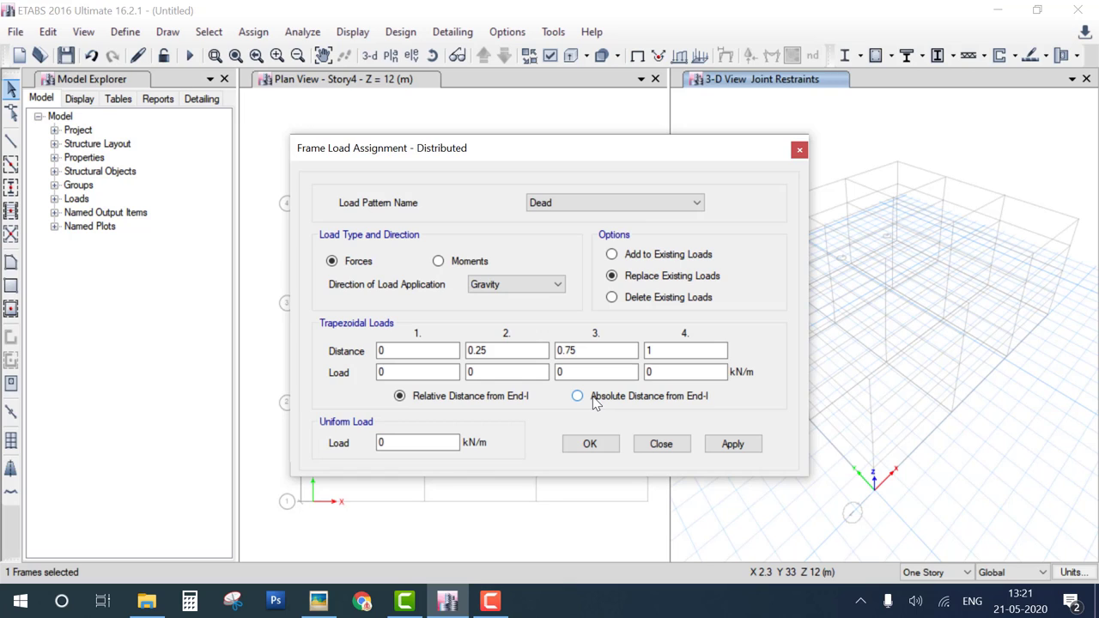
left_click_drag(395, 410, 423, 409)
mouse_move(442, 410)
left_mouse_down()
mouse_move(526, 409)
mouse_move(537, 398)
mouse_move(423, 385)
mouse_move(387, 404)
mouse_move(434, 413)
left_mouse_up()
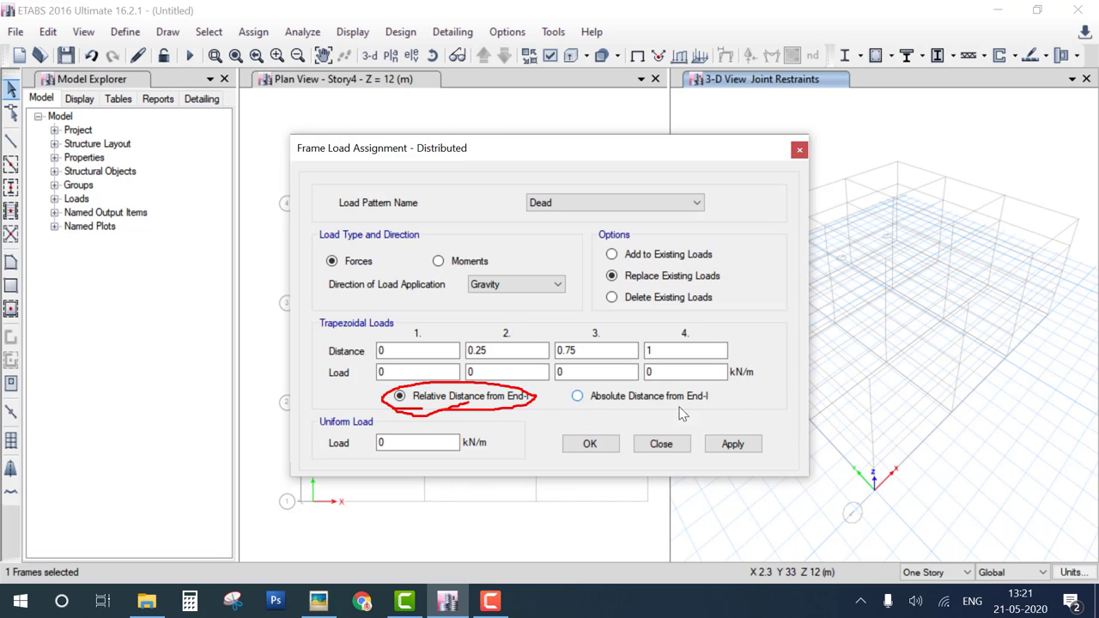
left_click_drag(730, 397, 606, 384)
left_click_drag(646, 427, 640, 418)
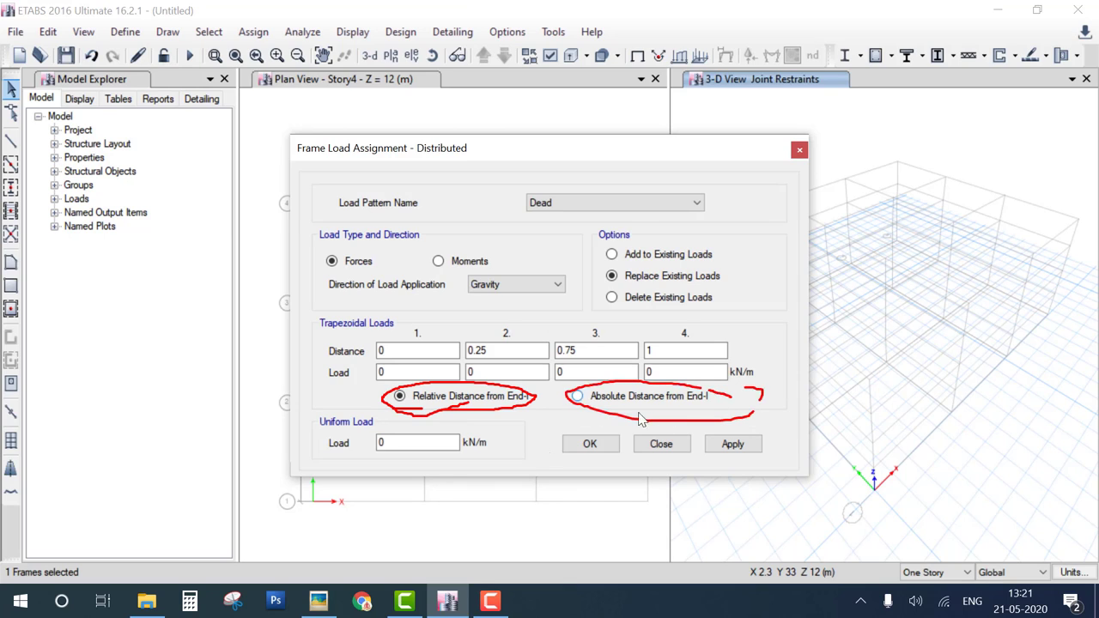
left_click_drag(482, 444, 515, 437)
left_click_drag(395, 443, 422, 447)
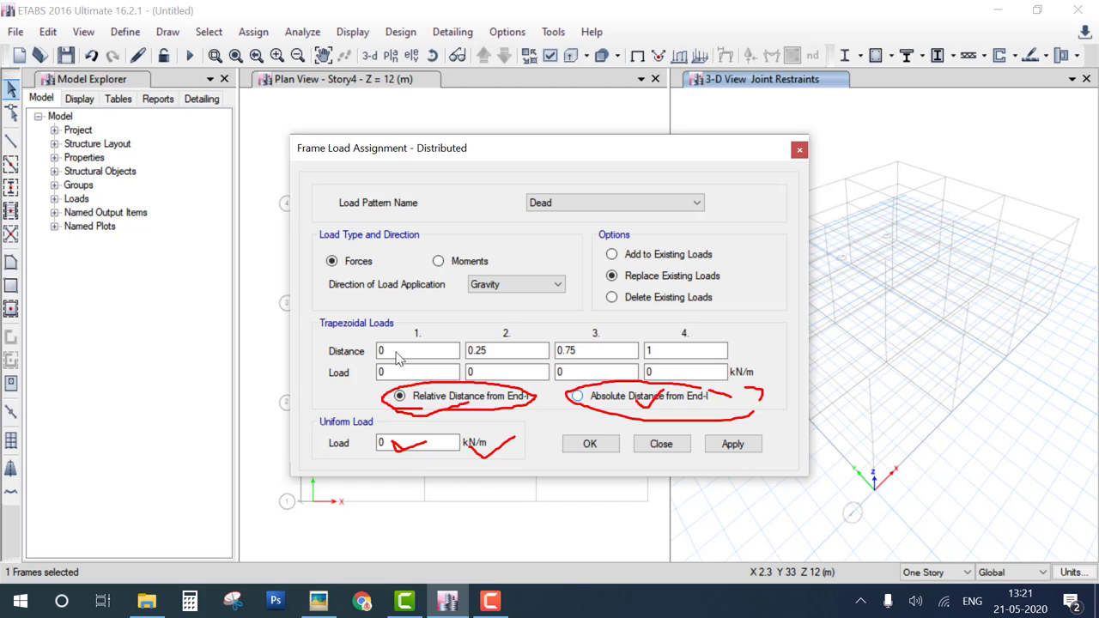
Set the first trapezoidal load to 1.5 kN/m, try 6 as the second distance, and switch to absolute distance from End-I.
left_click(403, 355)
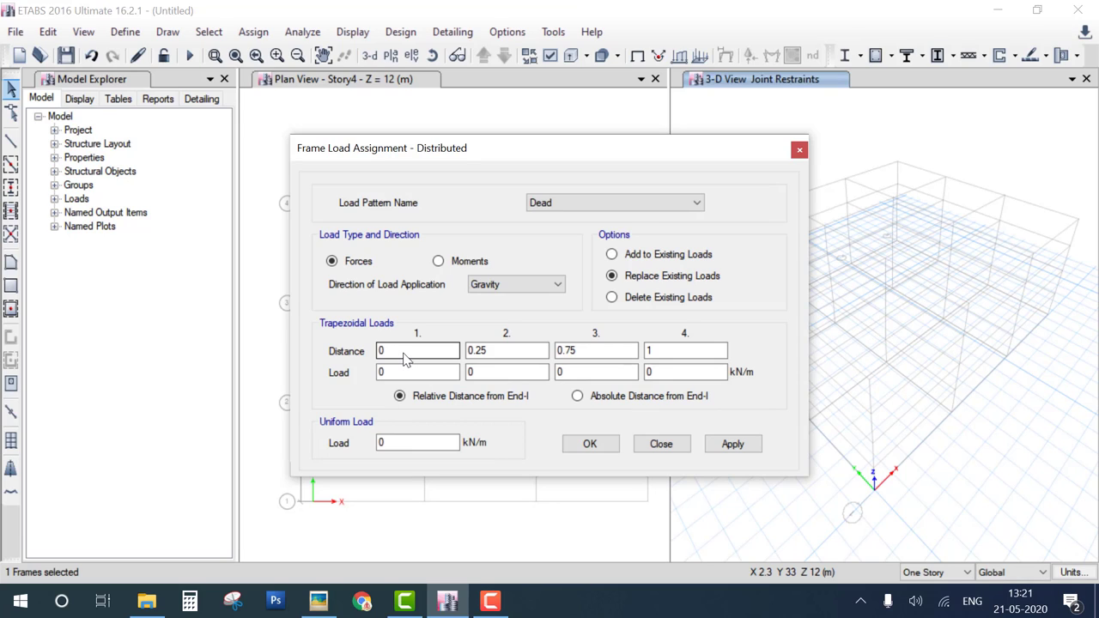
double_click(403, 357)
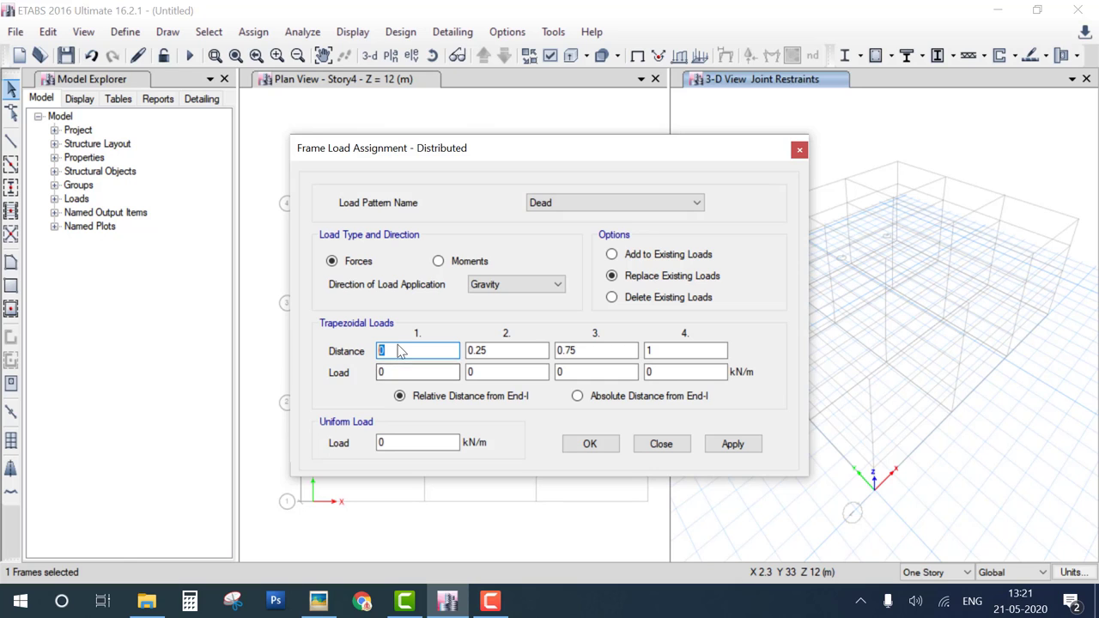
double_click(400, 374)
left_click(319, 603)
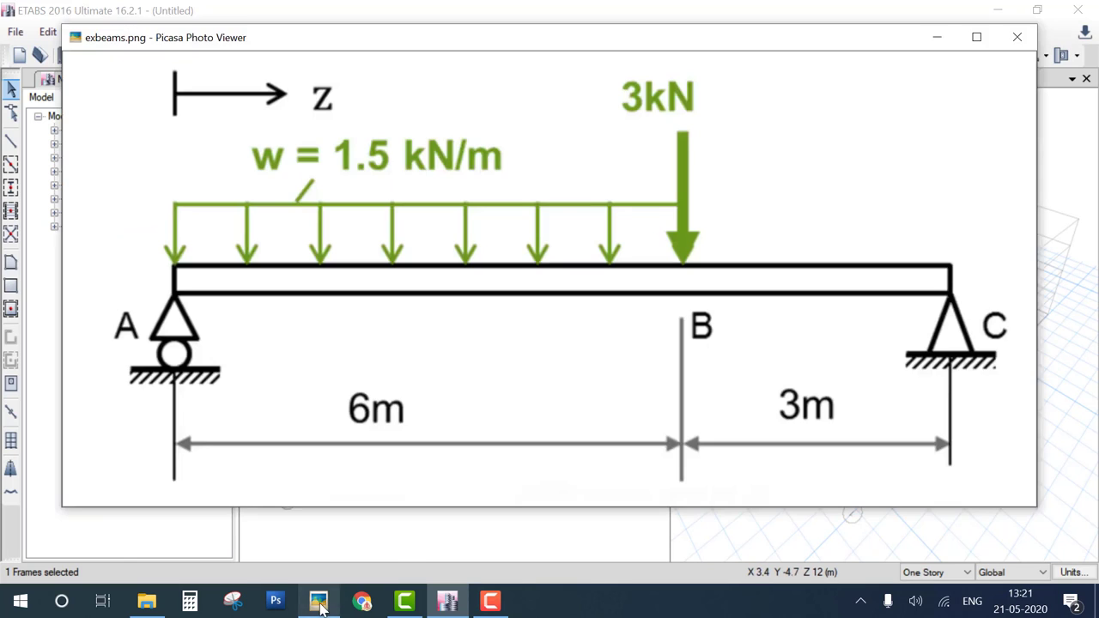
left_click(319, 602)
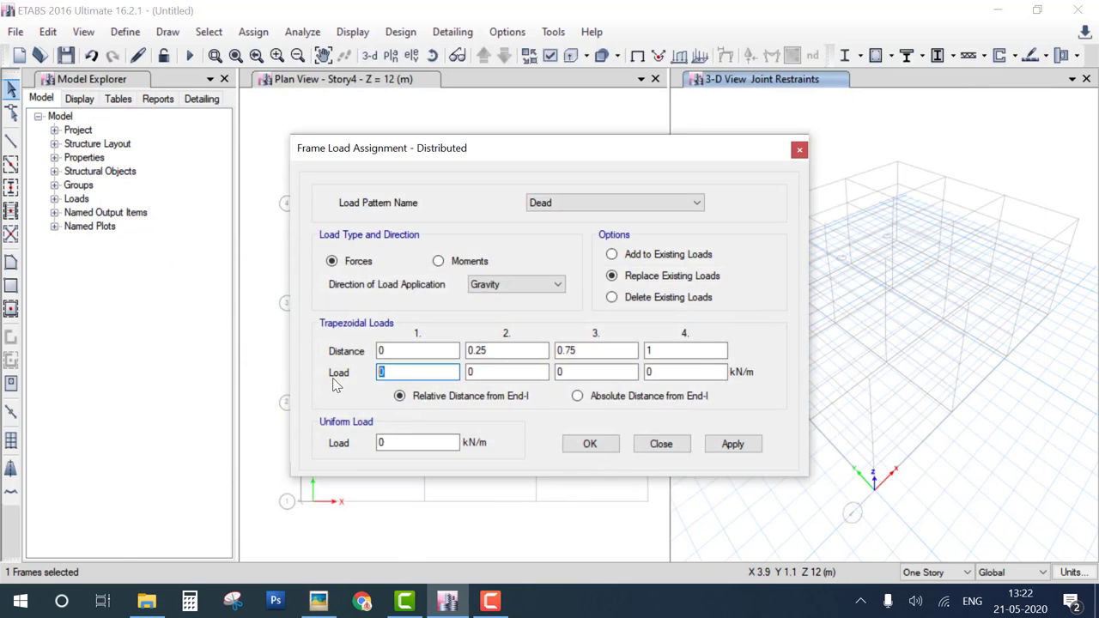
type("1.5")
double_click(485, 352)
type("6")
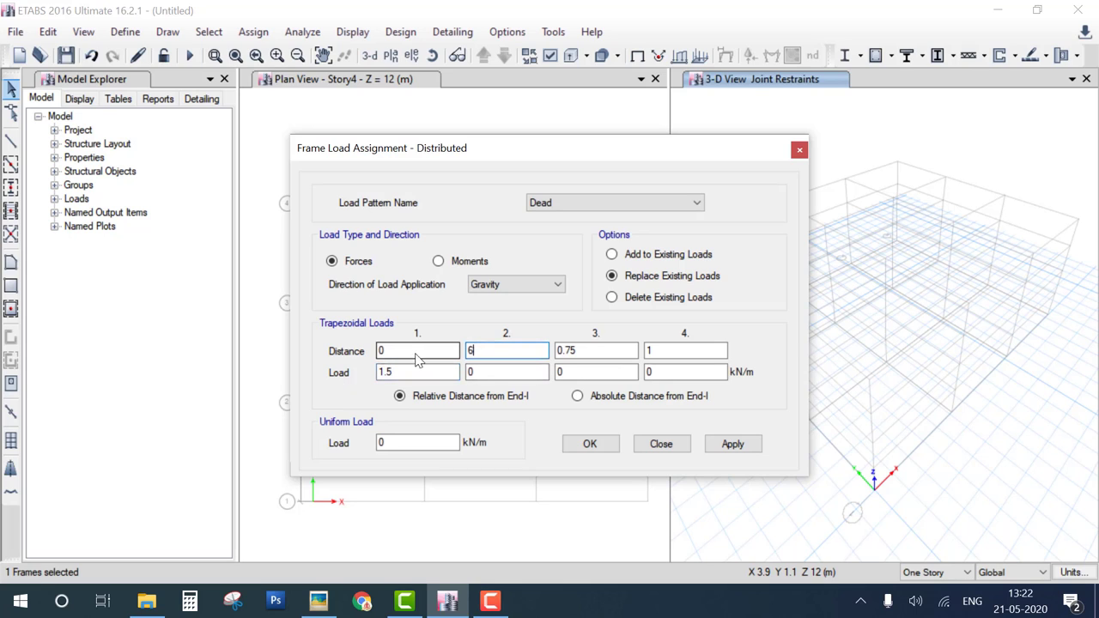
left_click(613, 397)
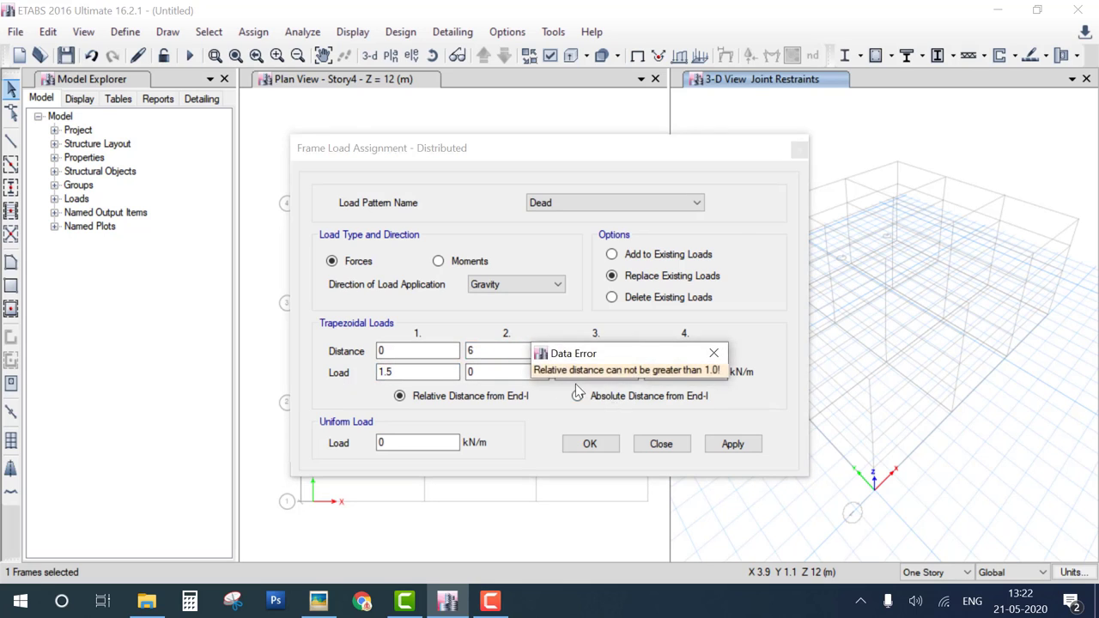
left_click(578, 395)
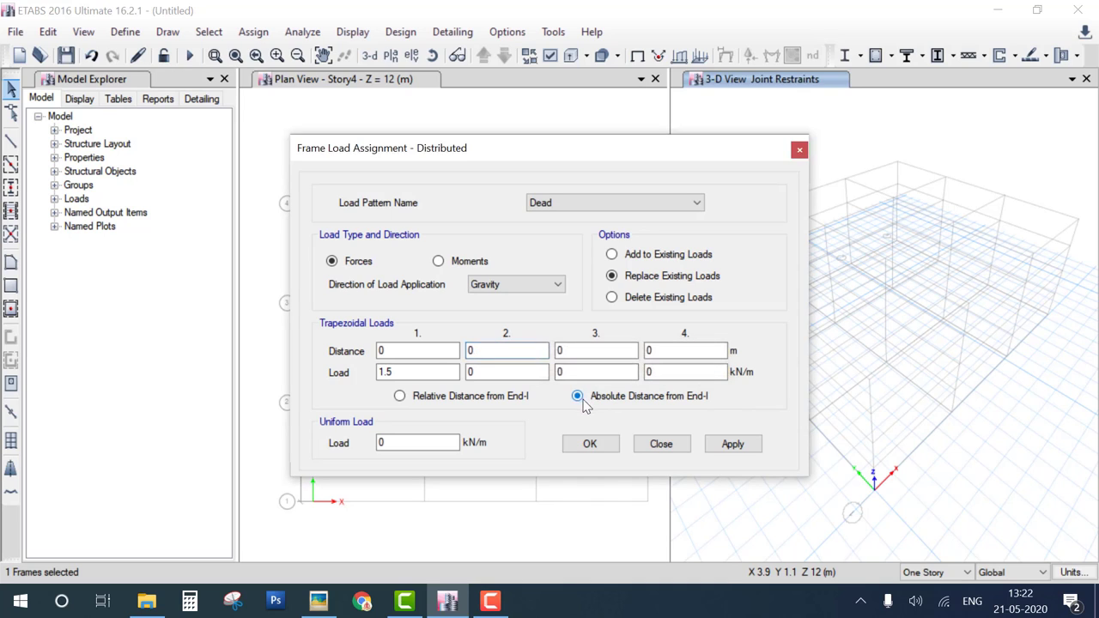
Assign the Dead gravity load with first distance 06, second distance 6 m and a second load of 1.5 kN/m.
double_click(431, 355)
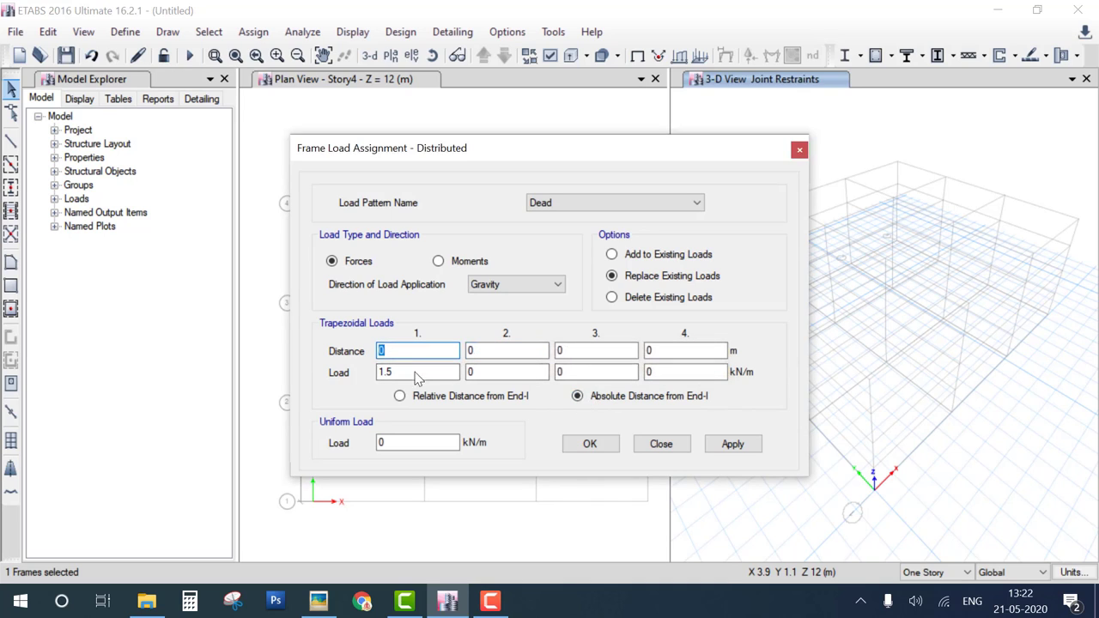
left_click(394, 351)
type("6")
key("Tab")
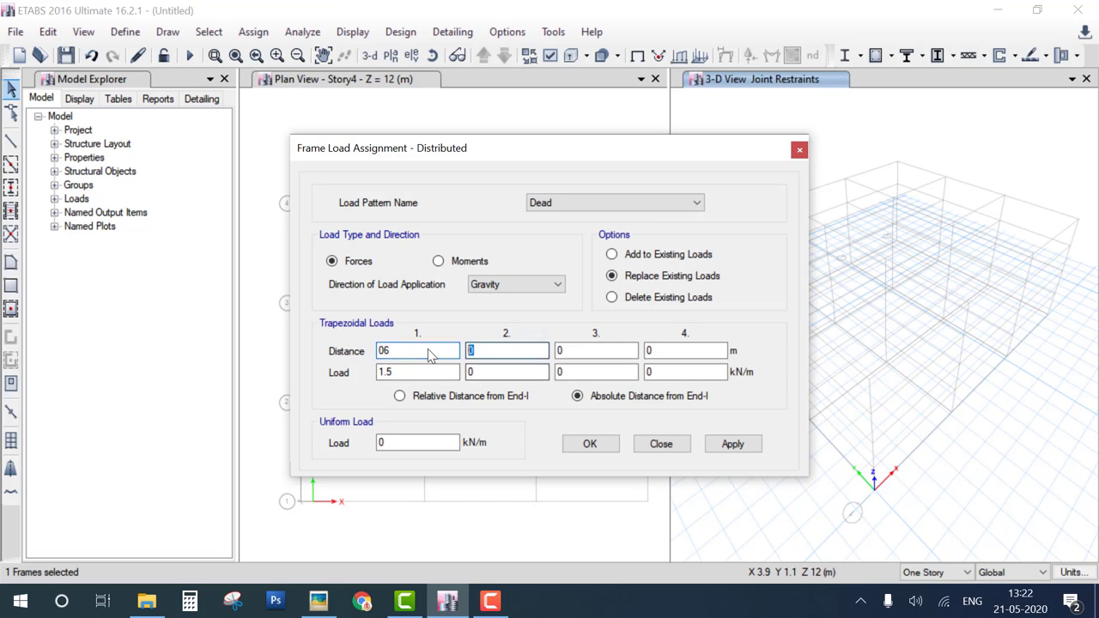
type("6")
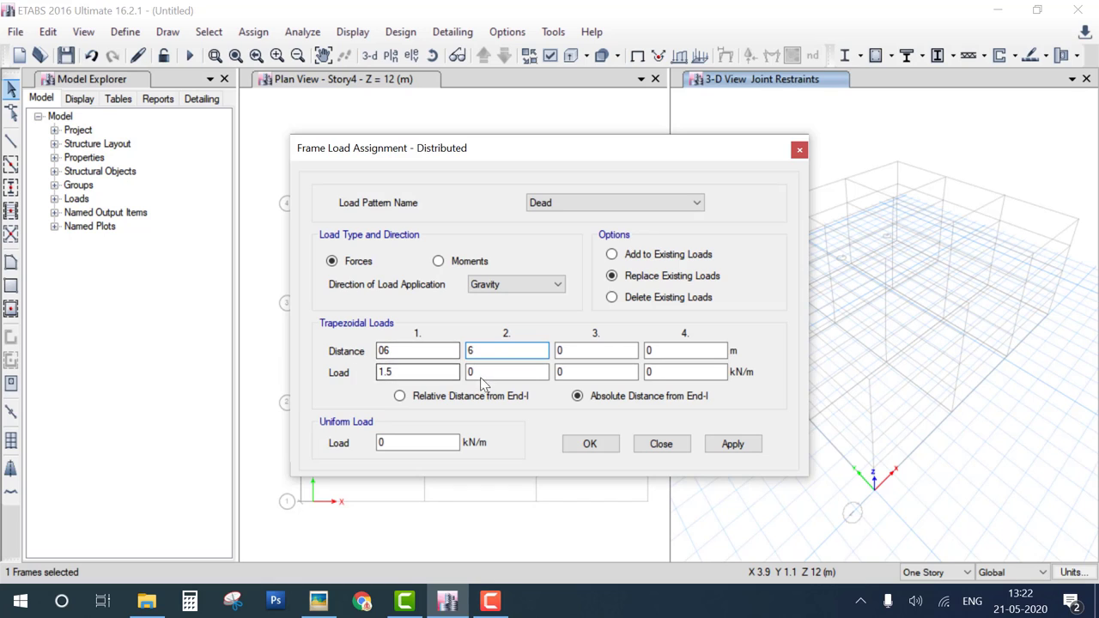
key("Tab")
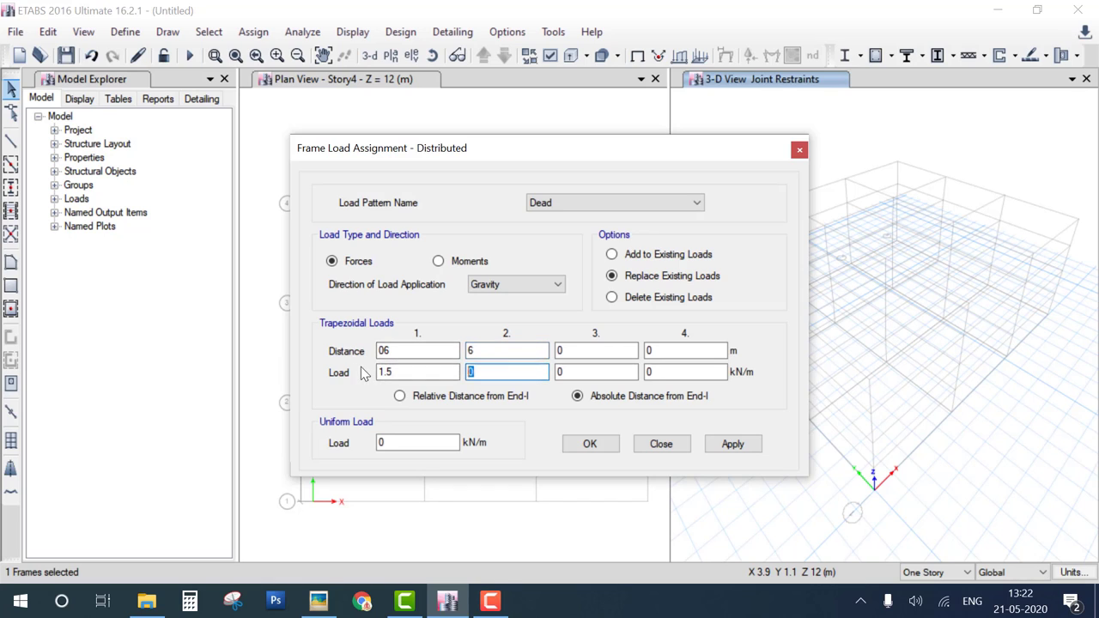
type("1.5")
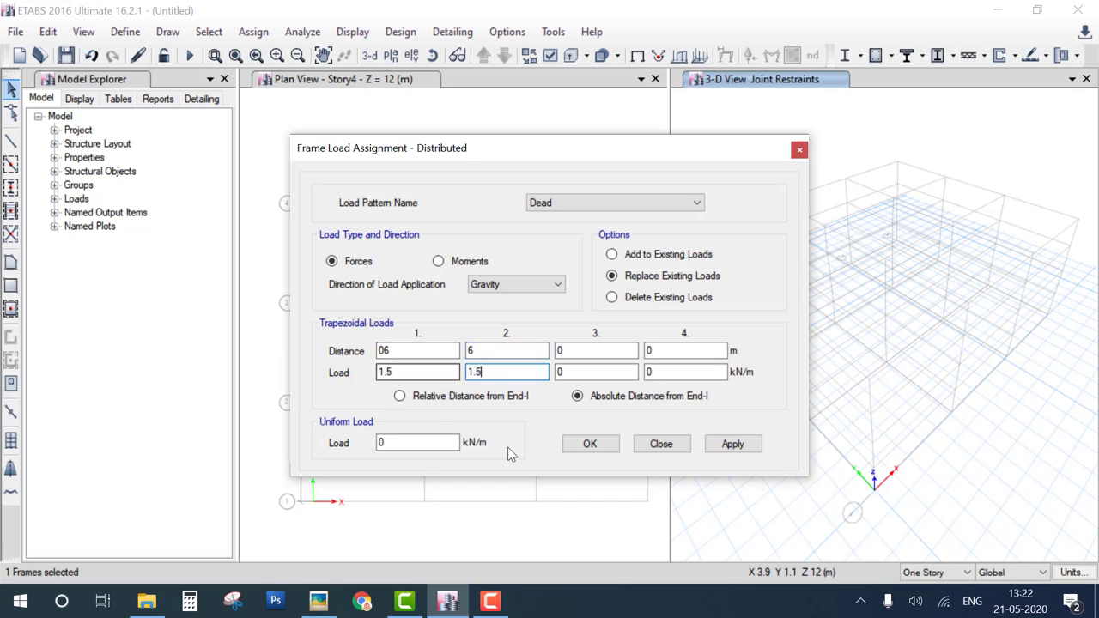
left_click(589, 444)
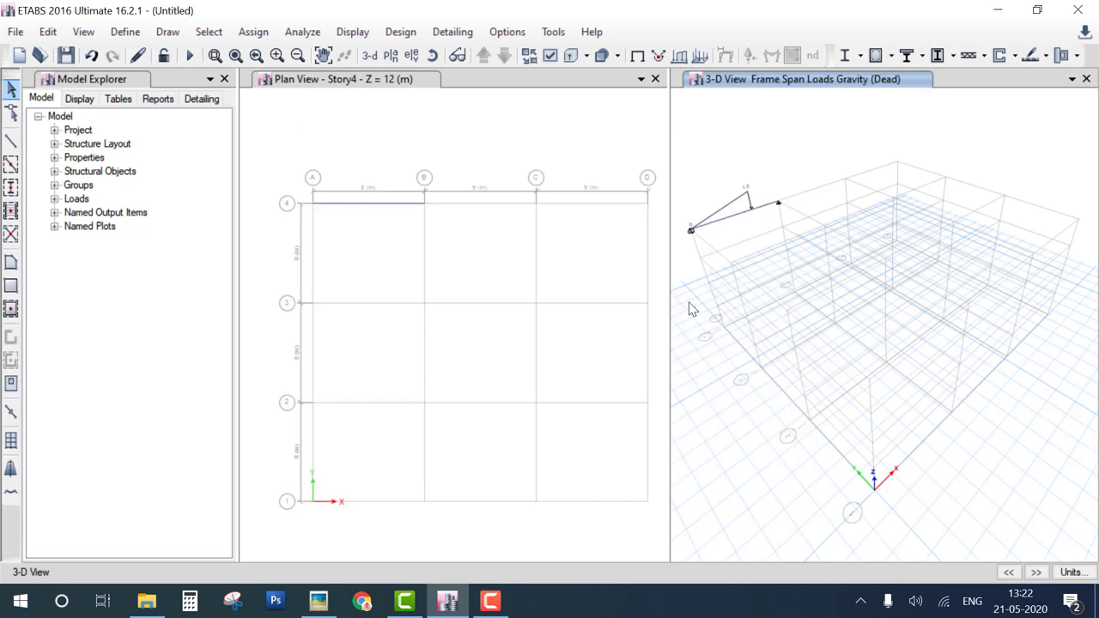
Reassign the beam's distributed Dead load as 1.5 kN/m from 0 to 6 m, replacing the existing load.
left_click(724, 218)
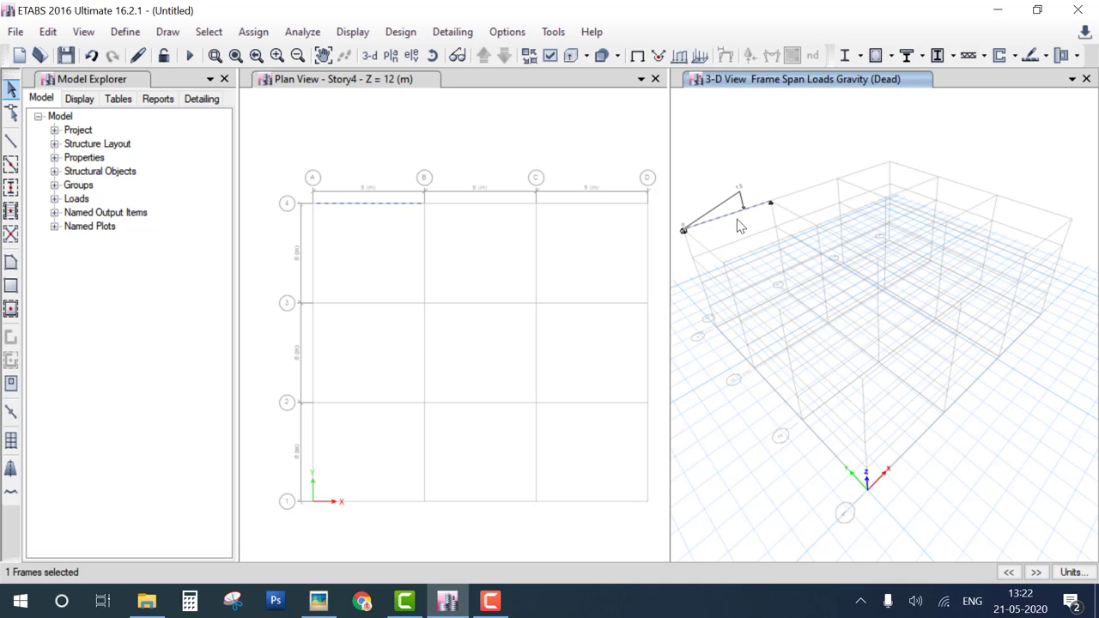
left_click(254, 34)
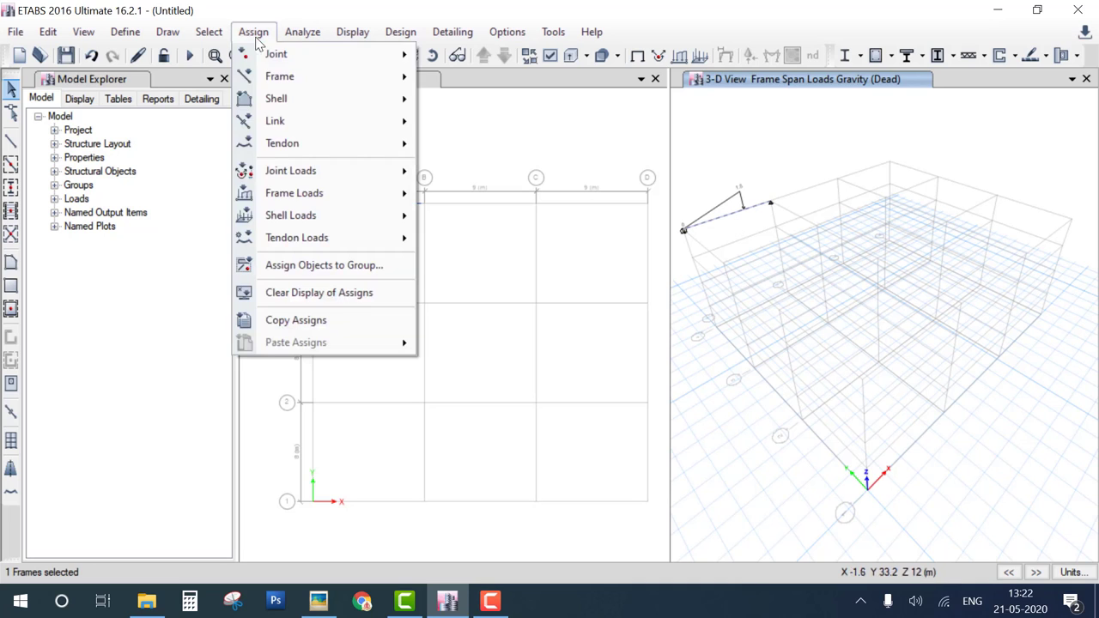
mouse_move(380, 196)
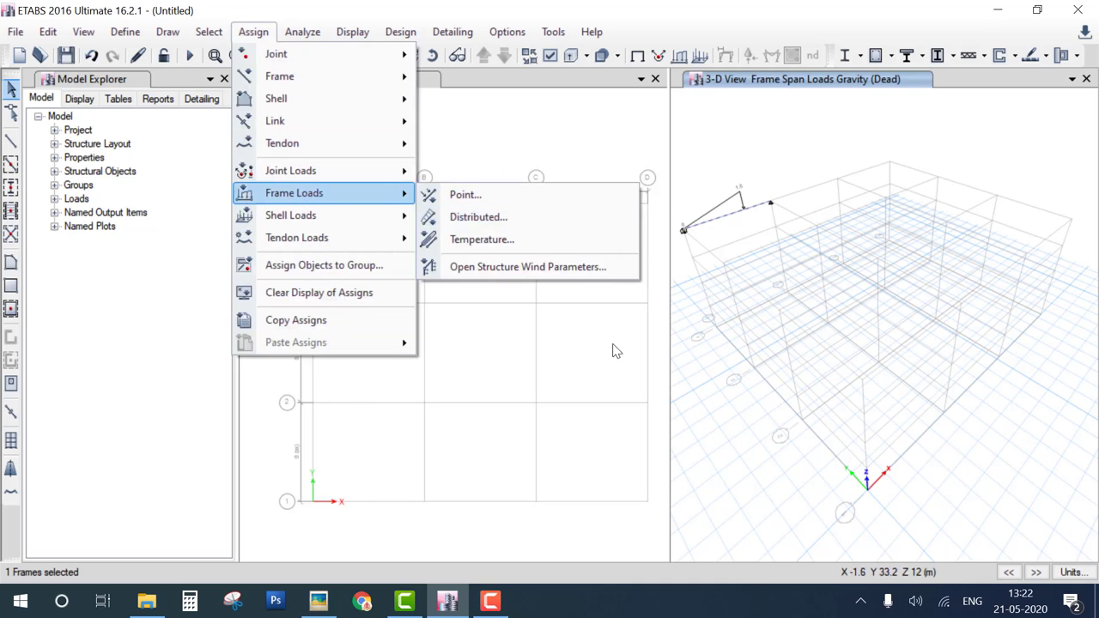
left_click(494, 218)
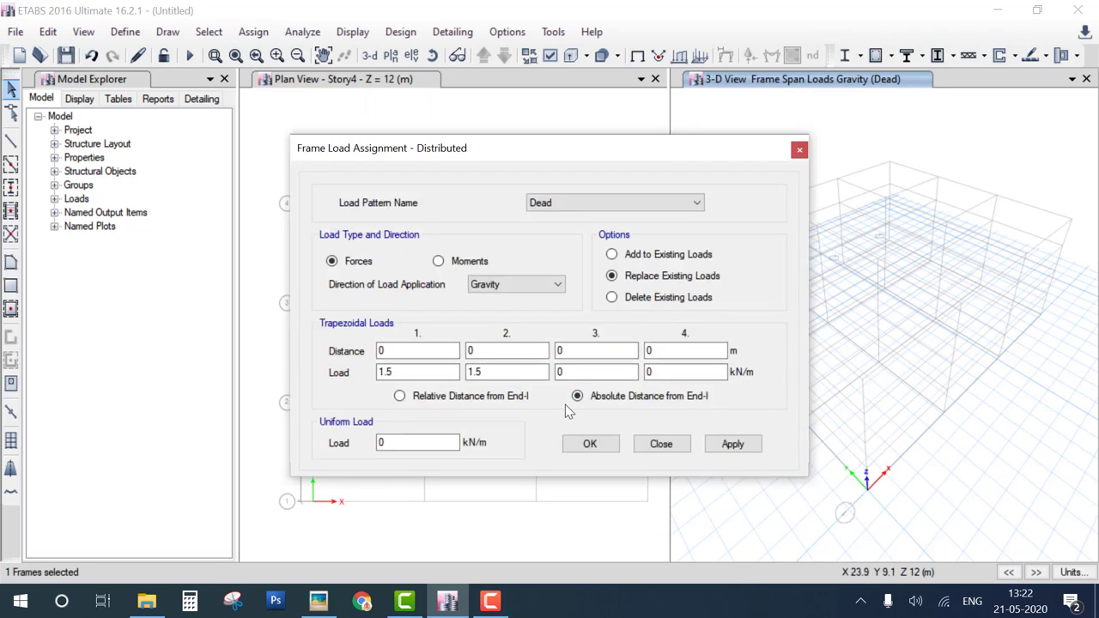
left_click(472, 352)
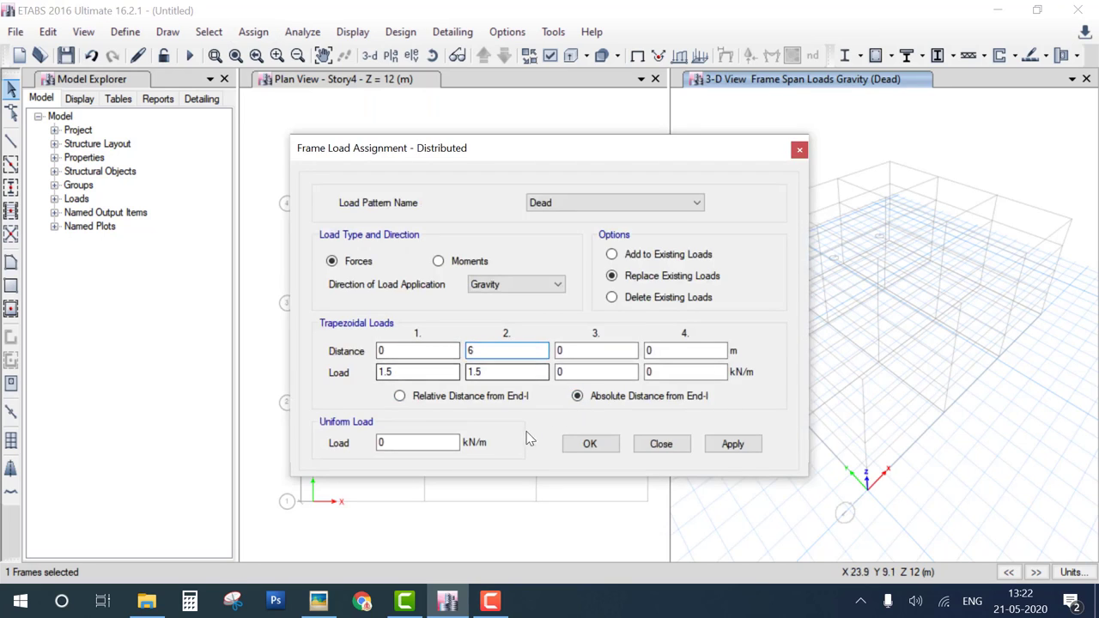
left_click(589, 453)
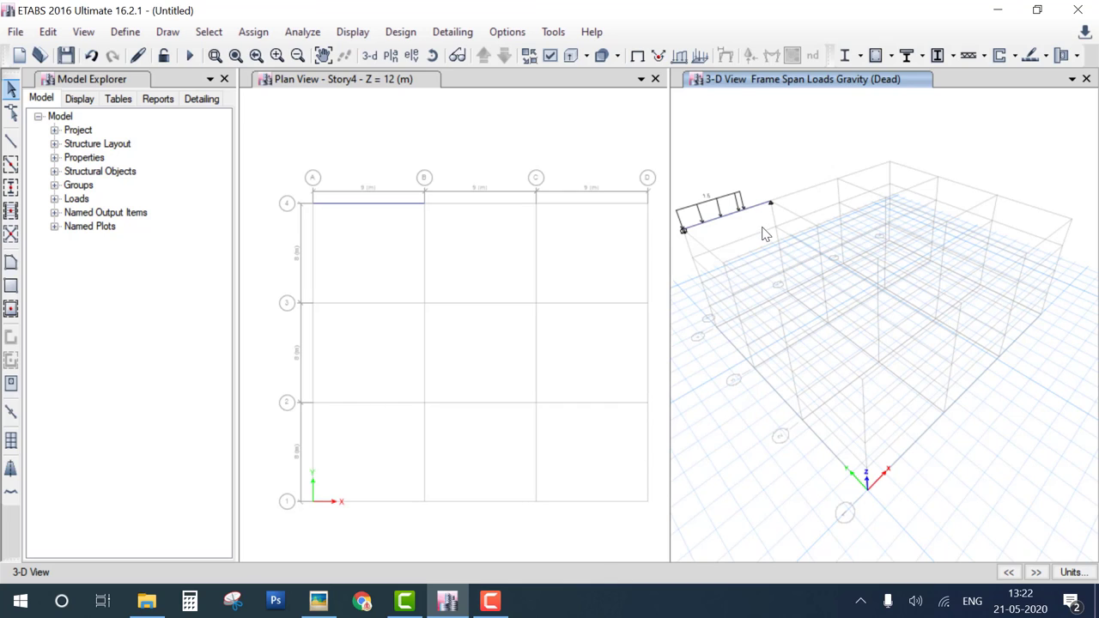
Open the frame point load assignment for the beam and switch to absolute distance from End-I.
left_click(746, 209)
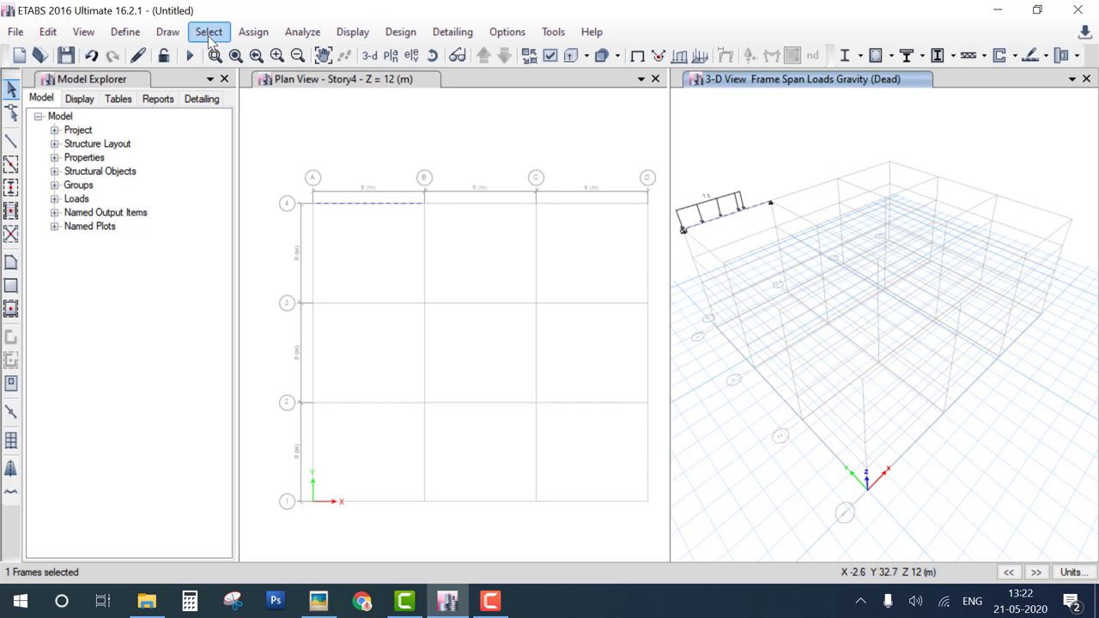
left_click(254, 33)
mouse_move(320, 199)
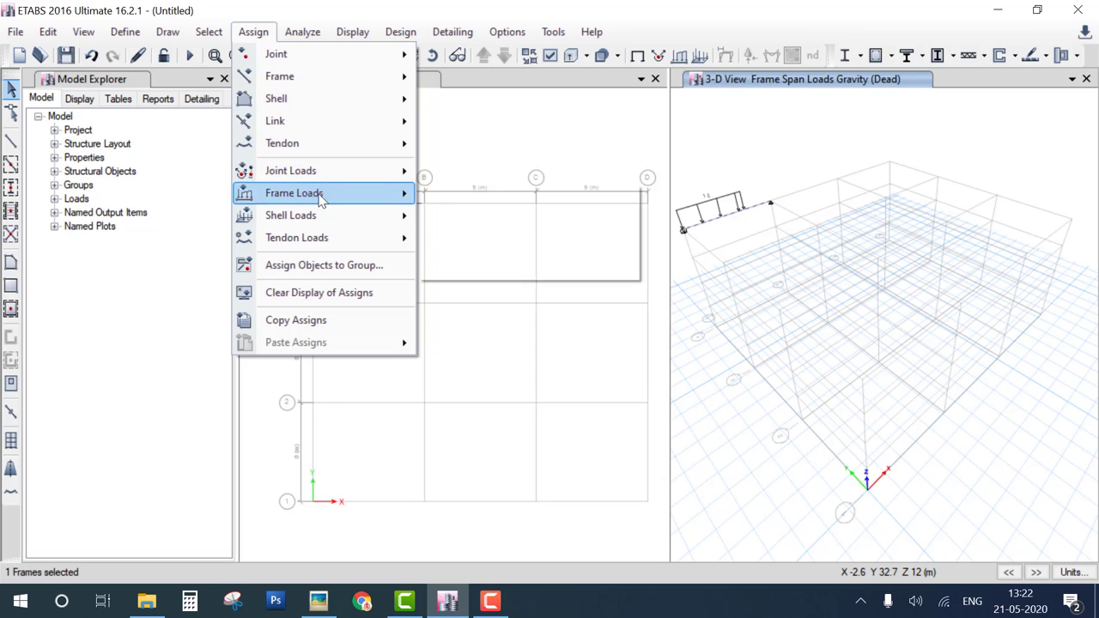
left_click(459, 197)
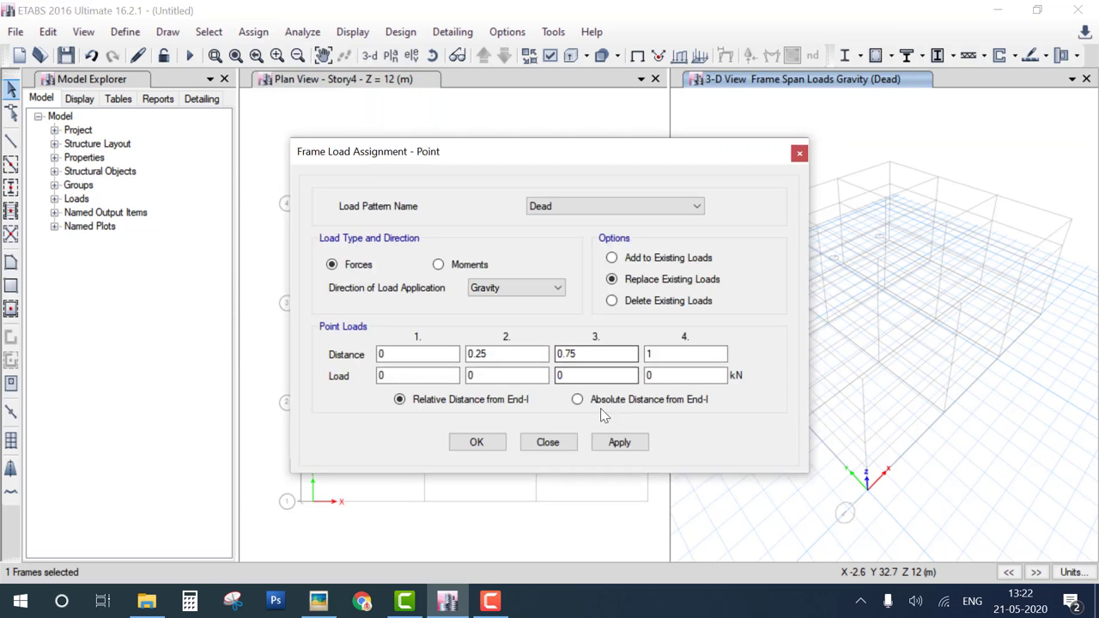
left_click(576, 399)
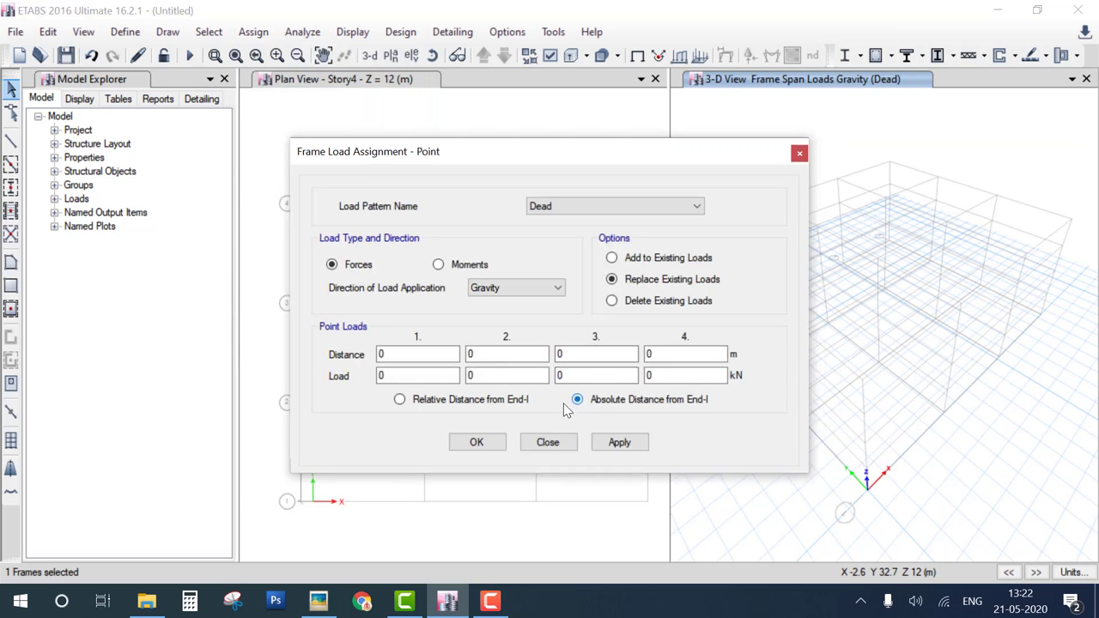
Assign a 3 kN Dead gravity point load at 6 m along the beam, checking the value against the beam diagram.
double_click(412, 361)
type("6")
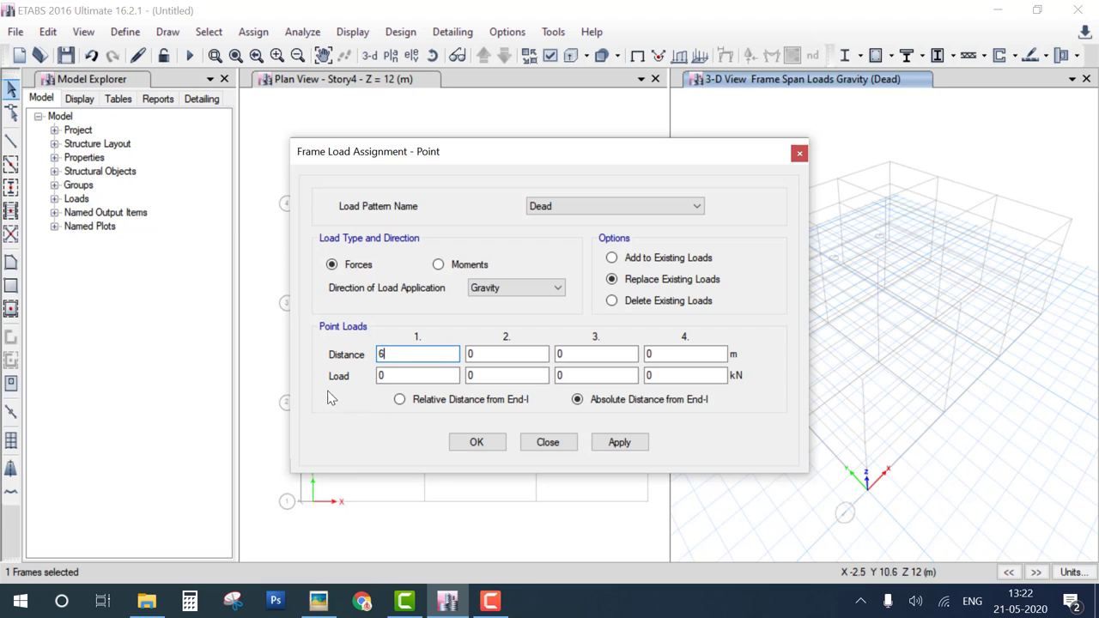
left_click(319, 600)
left_click(319, 600)
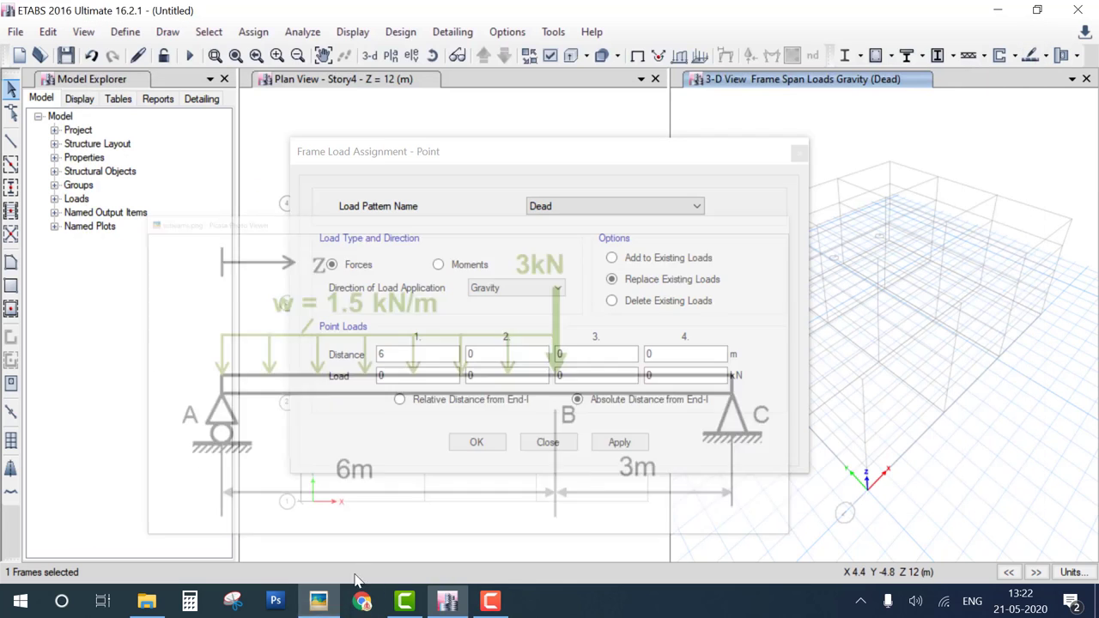
double_click(389, 378)
type("3")
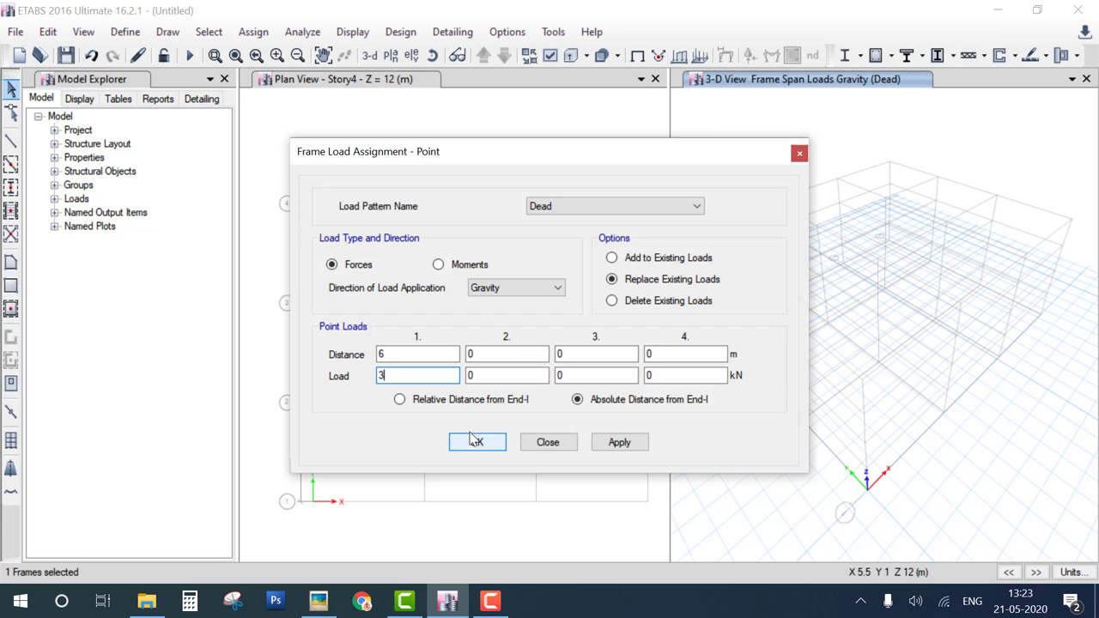
left_click(475, 442)
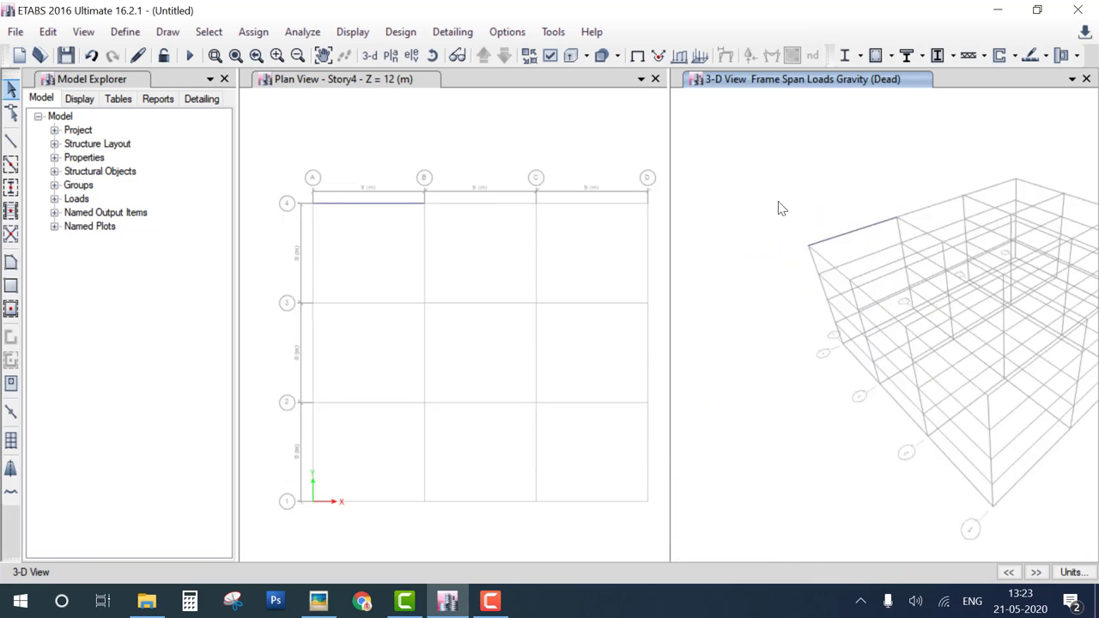
Run the analysis of the loaded beam and save the model on the Desktop as s.
scroll(891, 239, "up", 3)
middle_click_drag(1017, 307, 858, 275)
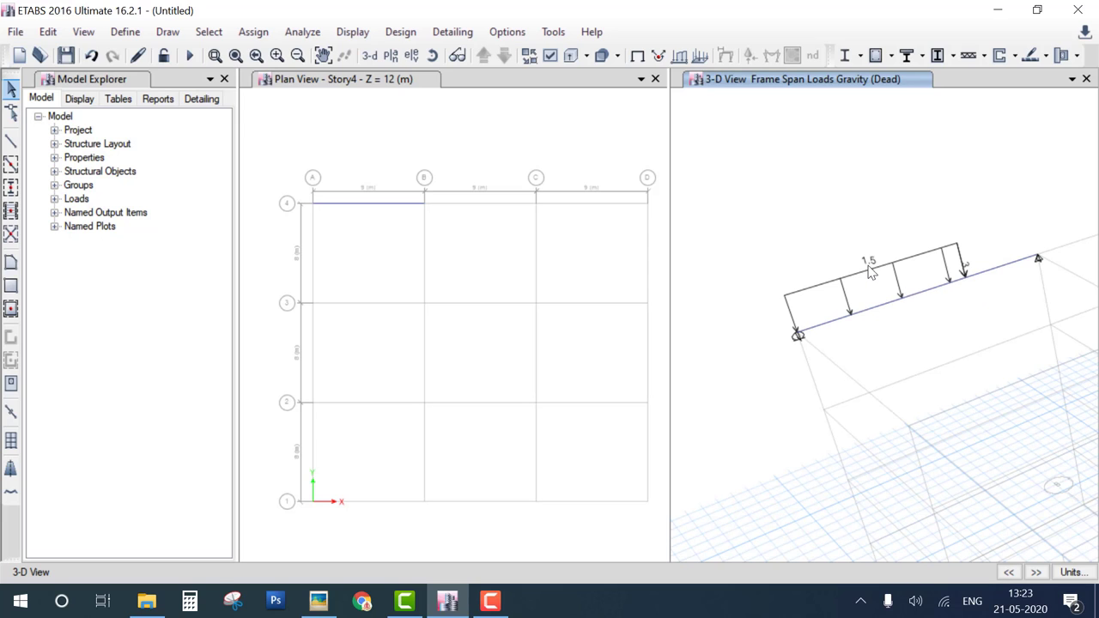
left_click(987, 287)
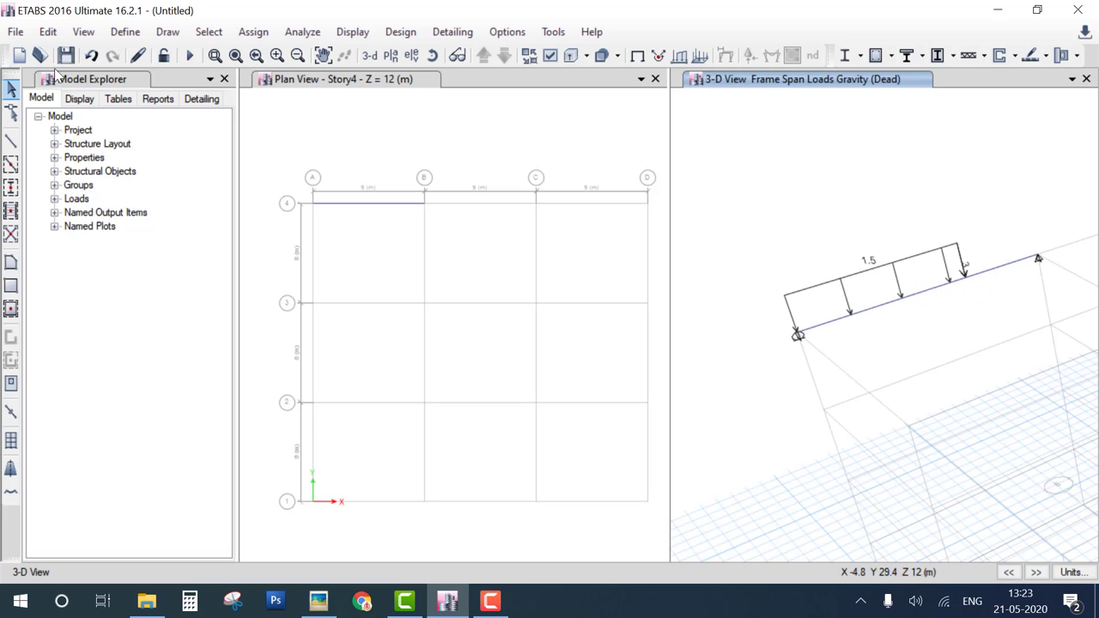
left_click(189, 58)
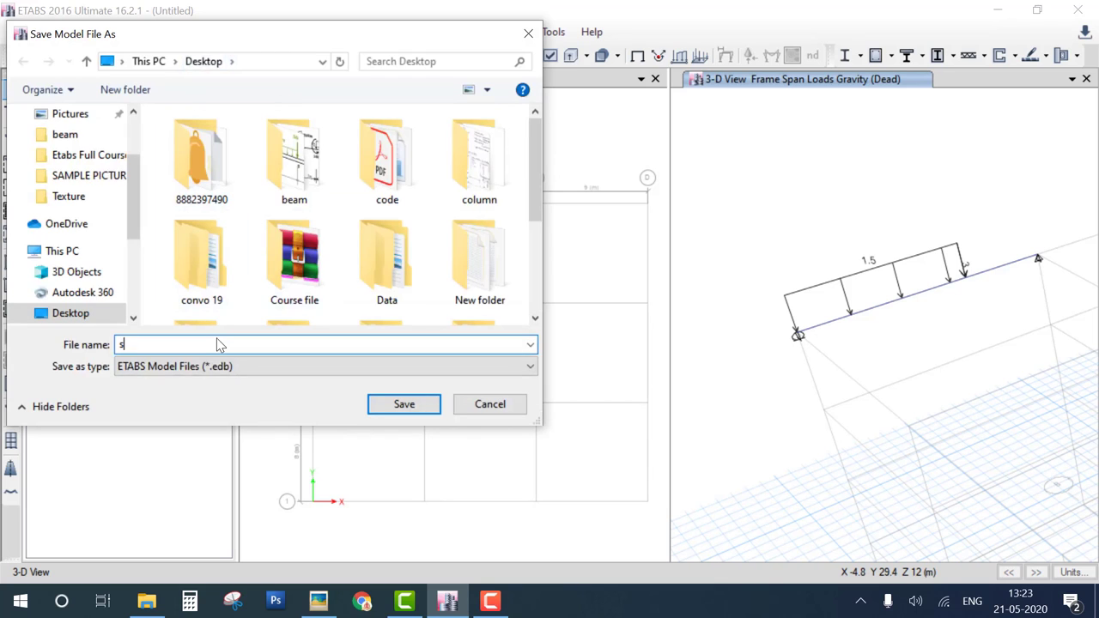
type("s")
left_click(399, 404)
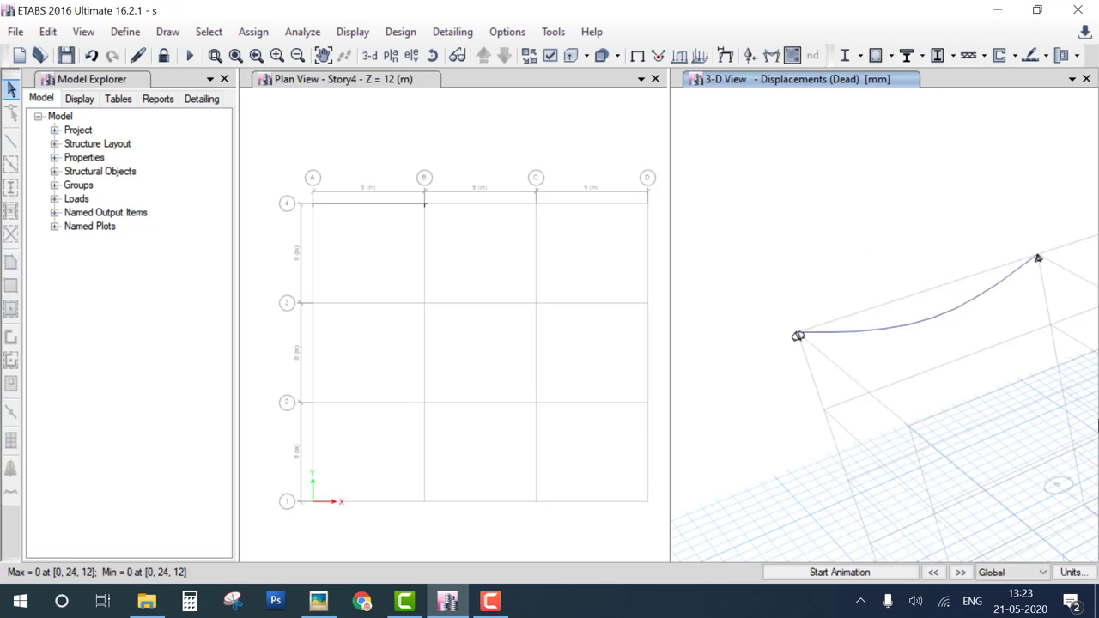
Display the filled Moment 3-3 diagram for the Dead case and open the beam's detailed diagram.
left_click(770, 54)
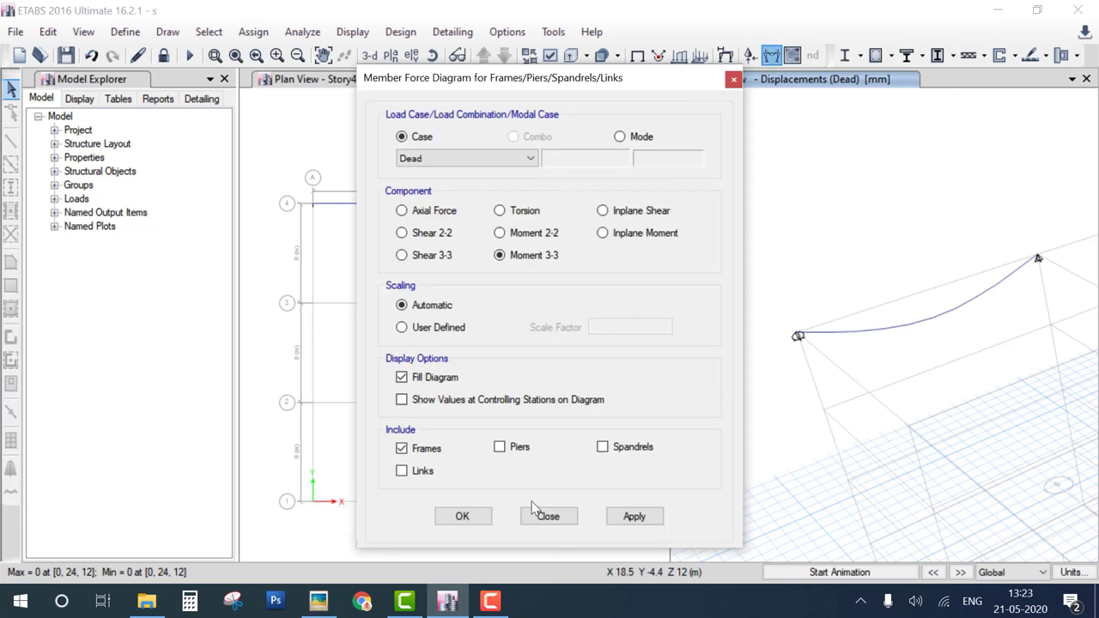
left_click(463, 516)
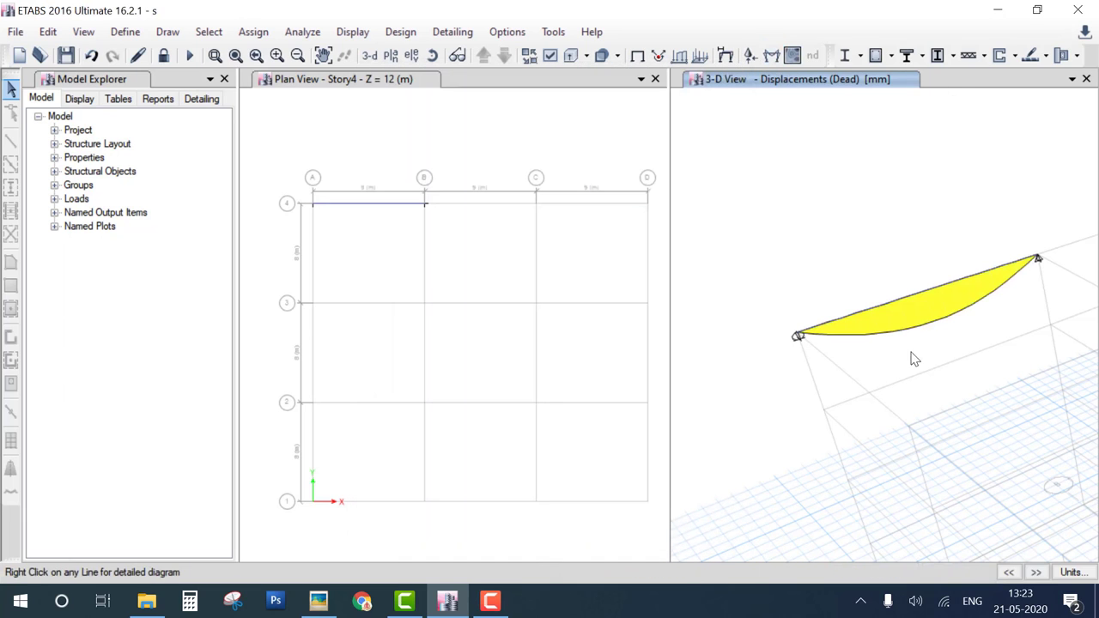
right_click(926, 290)
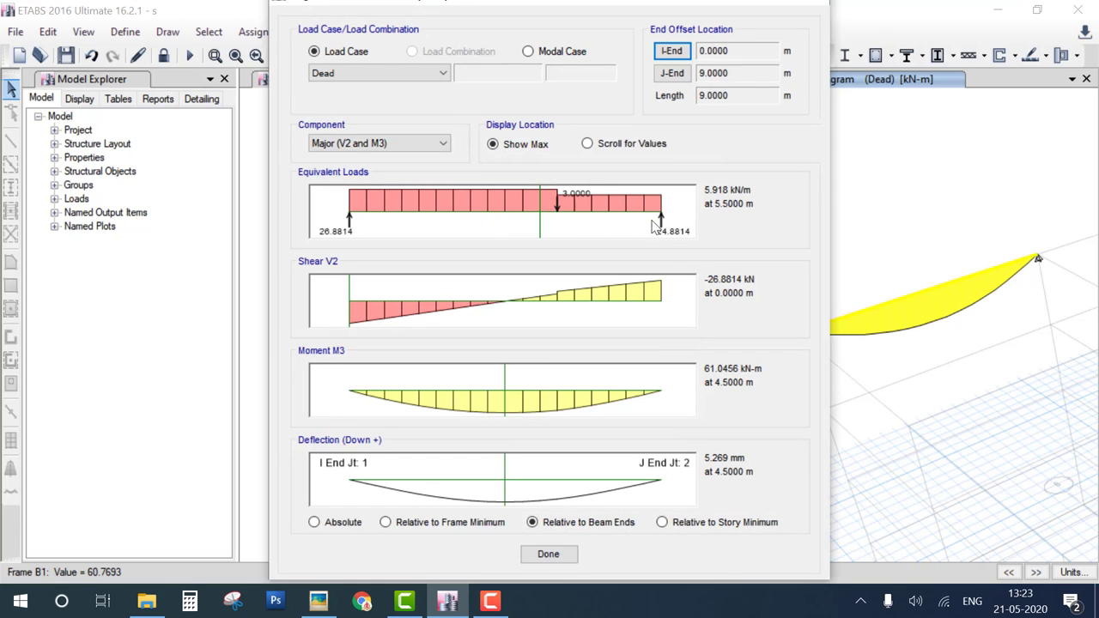
Examine the beam's equivalent loads, shear V2, moment M3 and deflection, and close the detailed diagram.
mouse_move(650, 207)
left_mouse_down()
mouse_move(669, 228)
mouse_move(726, 187)
left_mouse_up()
mouse_move(624, 295)
left_mouse_down()
mouse_move(635, 313)
mouse_move(704, 266)
left_mouse_up()
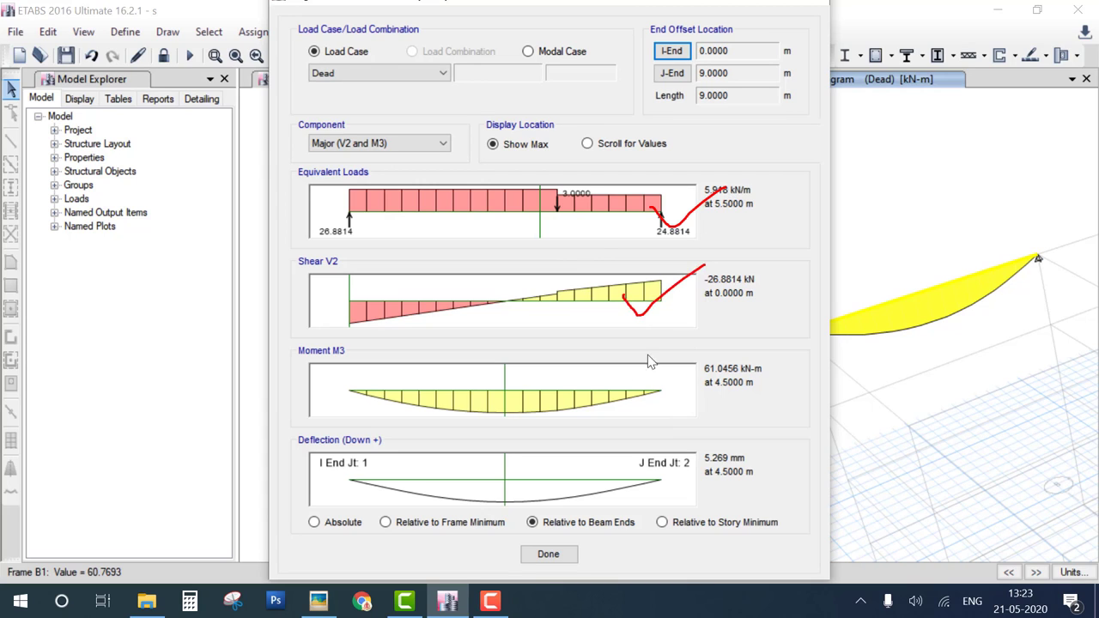
mouse_move(621, 373)
left_mouse_down()
mouse_move(641, 410)
mouse_move(719, 352)
left_mouse_up()
left_click_drag(600, 494, 724, 412)
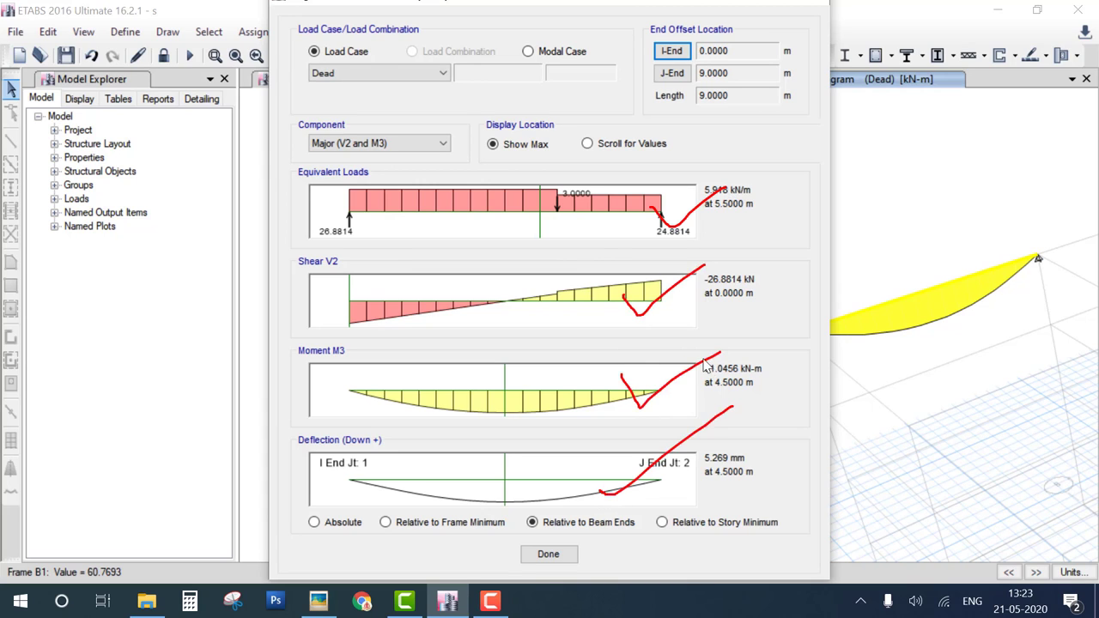
key("Escape")
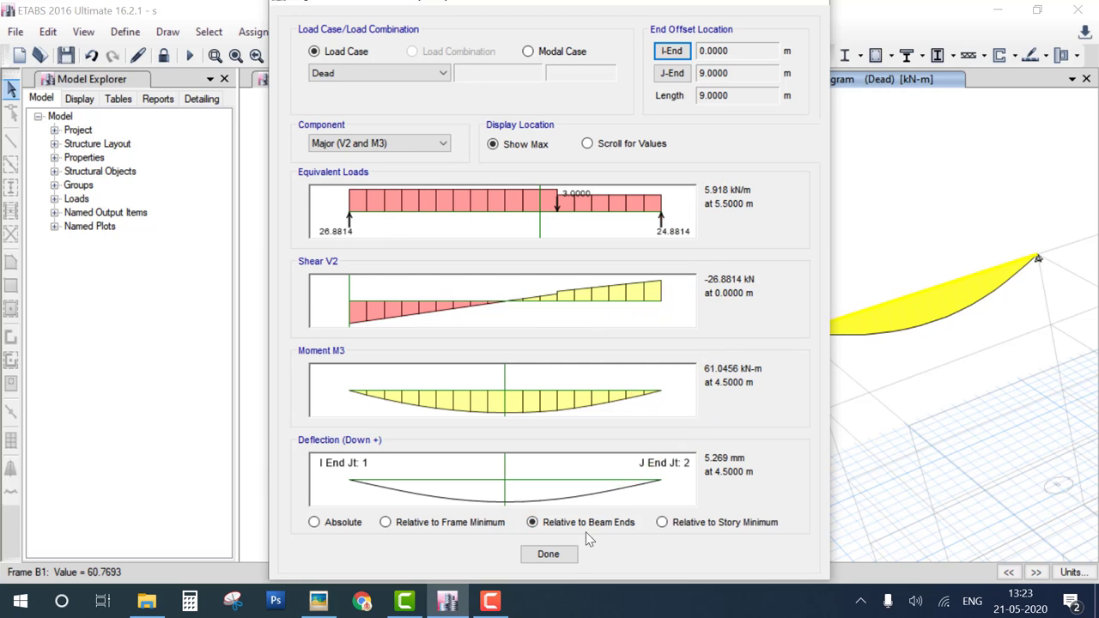
left_click(548, 554)
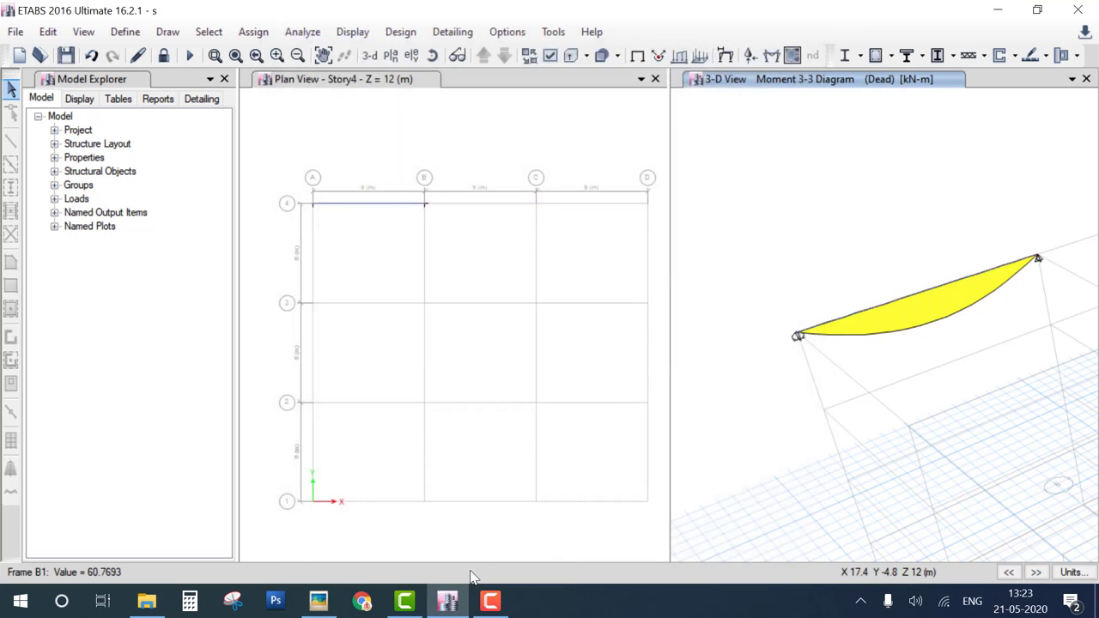
Switch to Picasa Photo Viewer and bring up the enlarged beam diagram 1.gif.
left_click(319, 601)
key("Right")
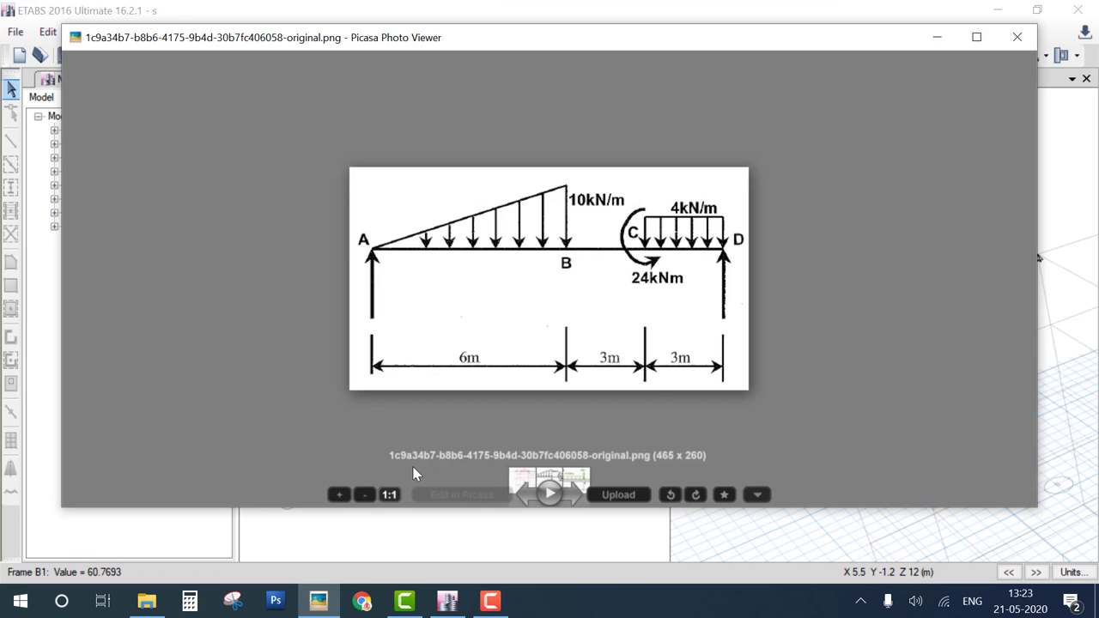
key("Right")
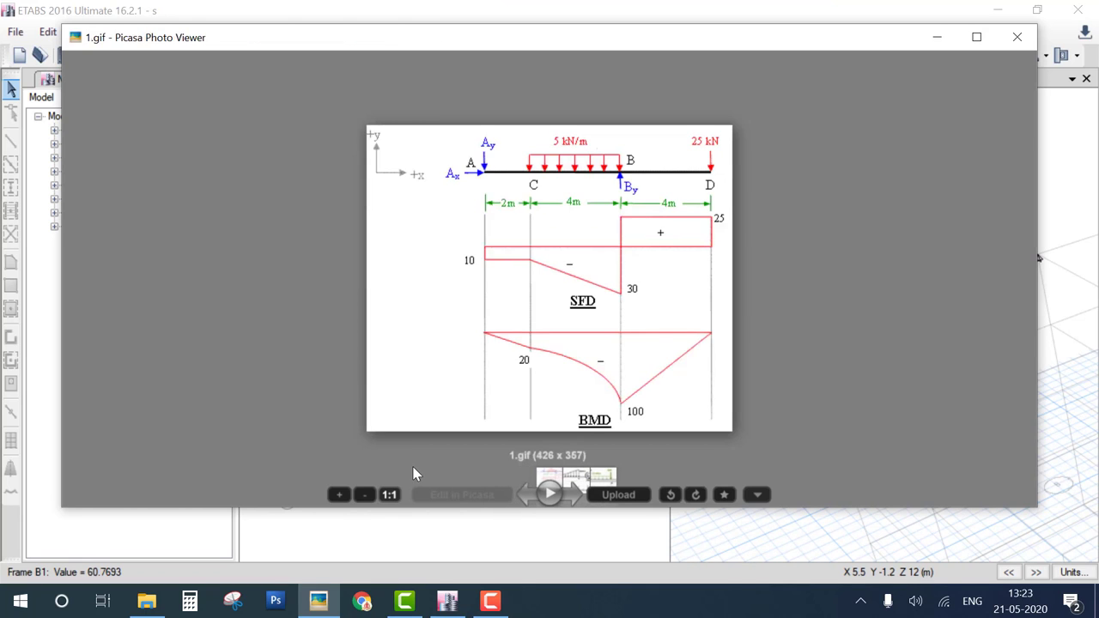
scroll(567, 200, "up", 3)
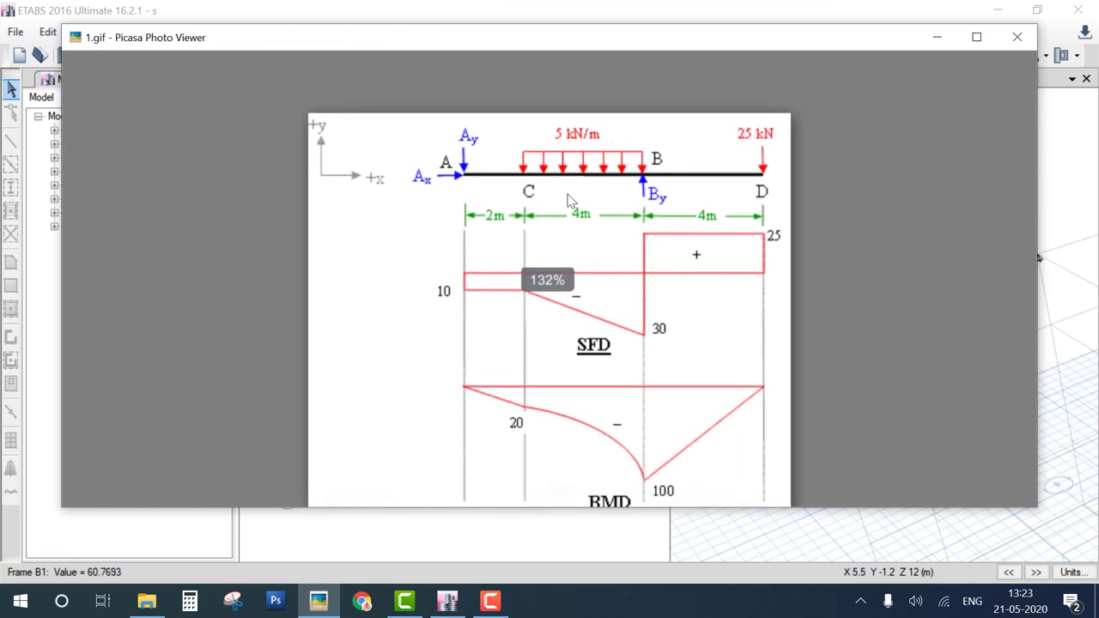
Examine the supports at A and B, the loads and the span lengths of the overhanging beam in 1.gif.
mouse_move(487, 133)
left_mouse_down()
mouse_move(351, 153)
mouse_move(439, 203)
mouse_move(486, 133)
left_mouse_up()
mouse_move(460, 177)
left_mouse_down()
mouse_move(487, 220)
mouse_move(460, 177)
left_mouse_up()
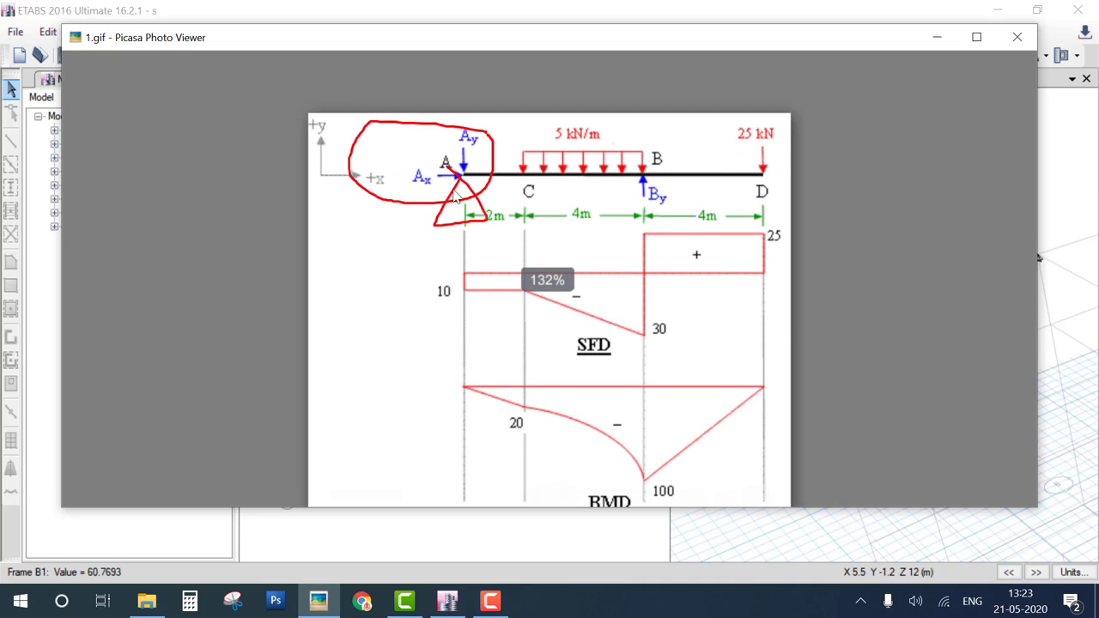
mouse_move(643, 177)
left_mouse_down()
mouse_move(672, 196)
mouse_move(639, 196)
mouse_move(648, 227)
mouse_move(695, 207)
left_mouse_up()
left_click_drag(771, 182, 798, 175)
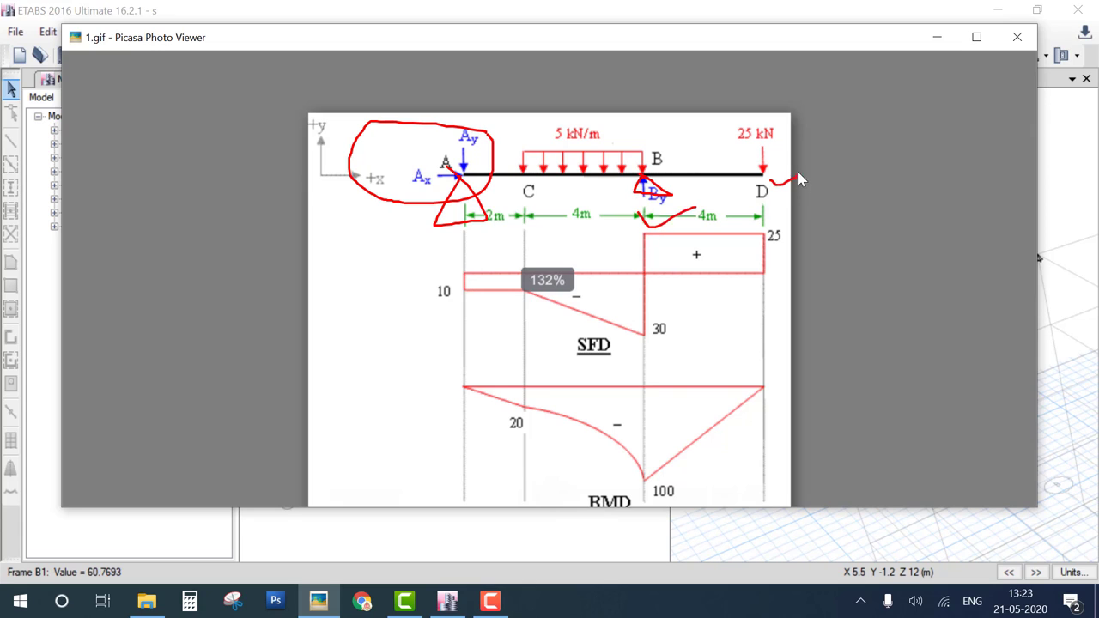
mouse_move(766, 114)
left_mouse_down()
mouse_move(765, 175)
mouse_move(747, 160)
mouse_move(787, 149)
mouse_move(775, 182)
left_mouse_up()
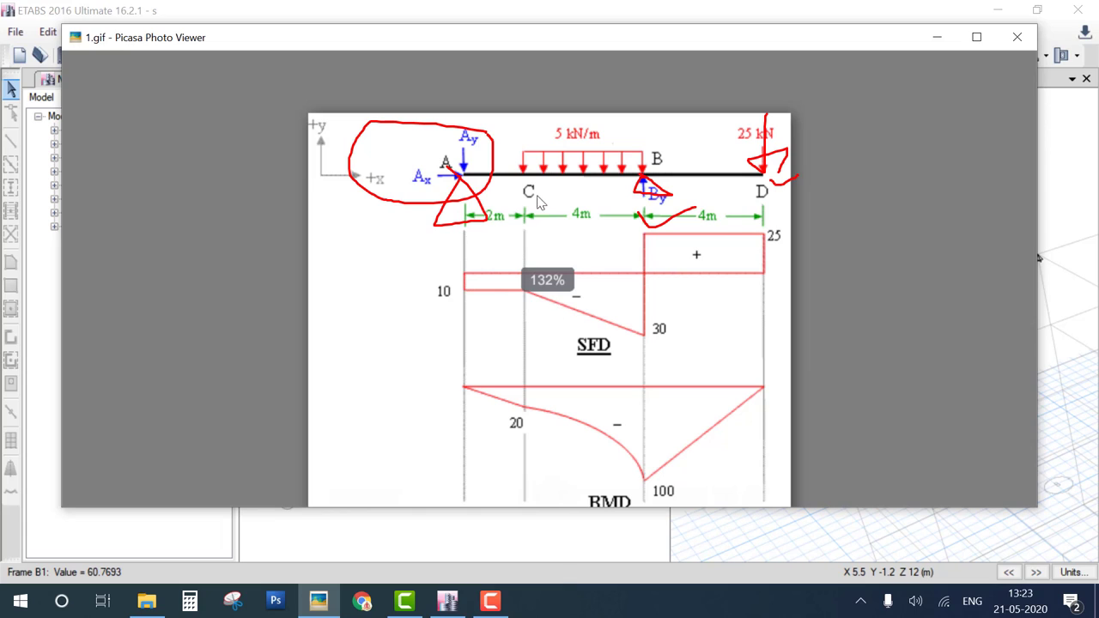
left_click_drag(537, 187, 584, 182)
left_click_drag(713, 183, 760, 176)
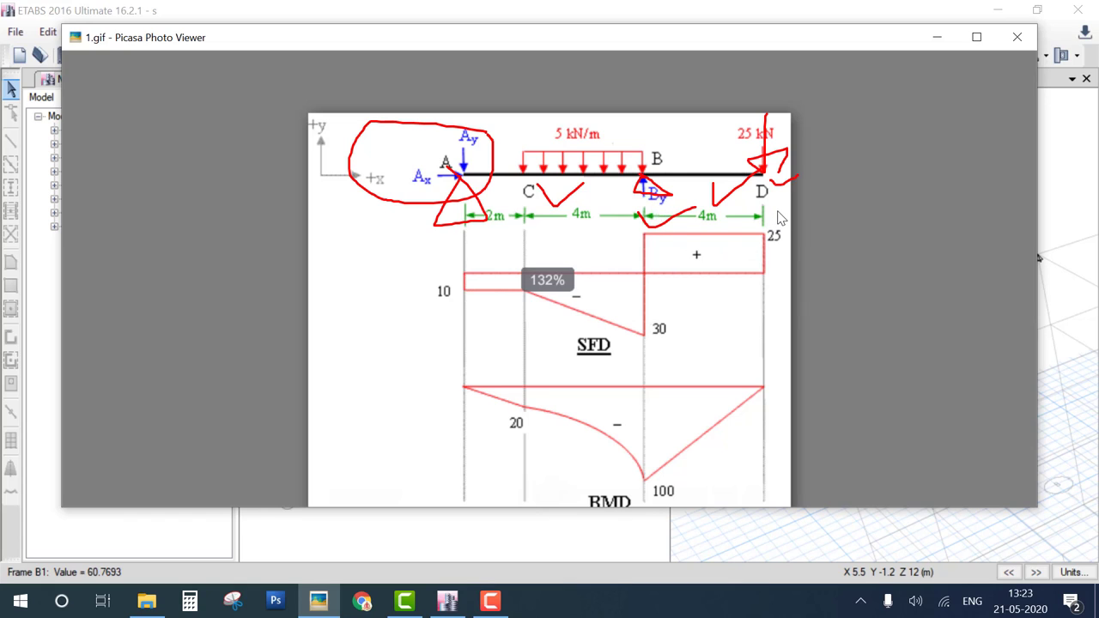
left_click_drag(471, 234, 573, 234)
left_click_drag(696, 234, 727, 235)
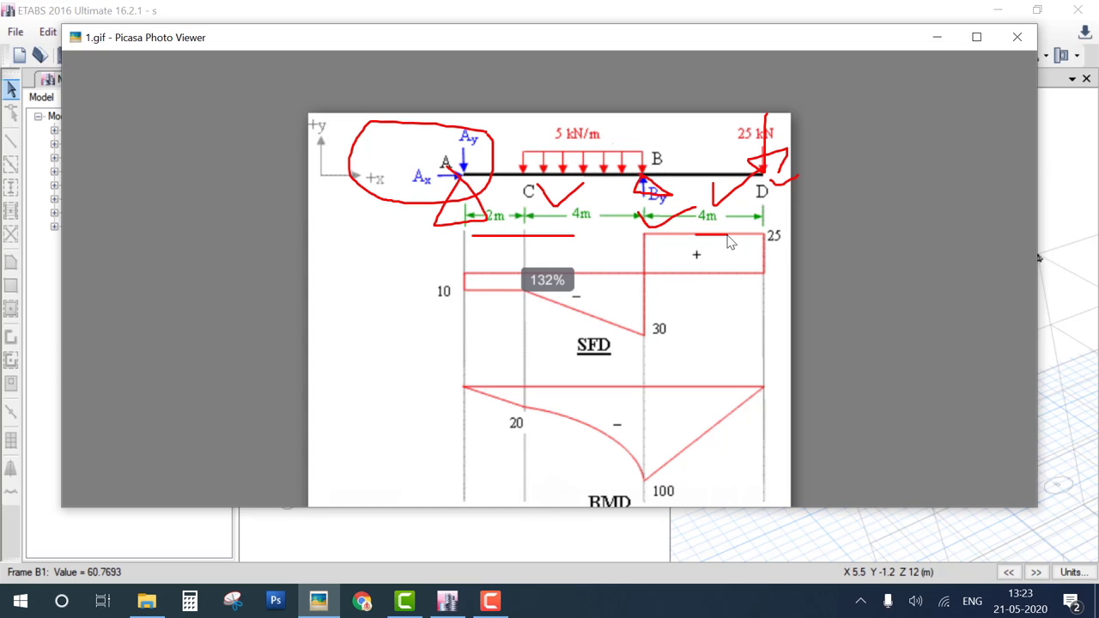
Switch to ETABS and start a new model with built-in Metric SI settings, Indian steel sections, IS 800:2007 and IS 456:2000.
left_click(447, 600)
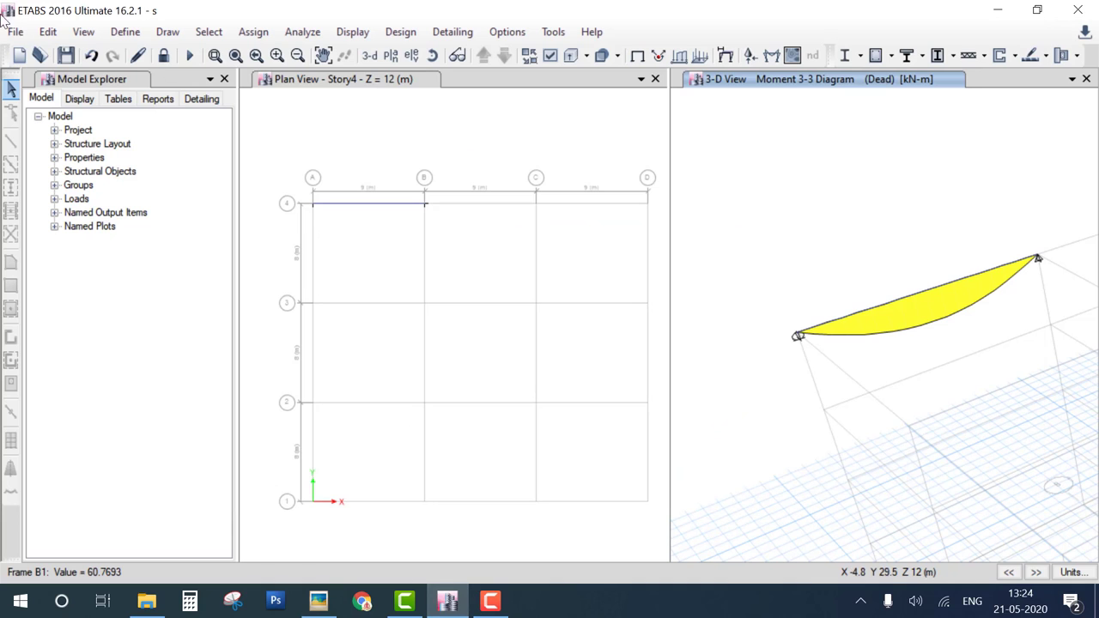
left_click(19, 55)
left_click(579, 359)
left_click(446, 256)
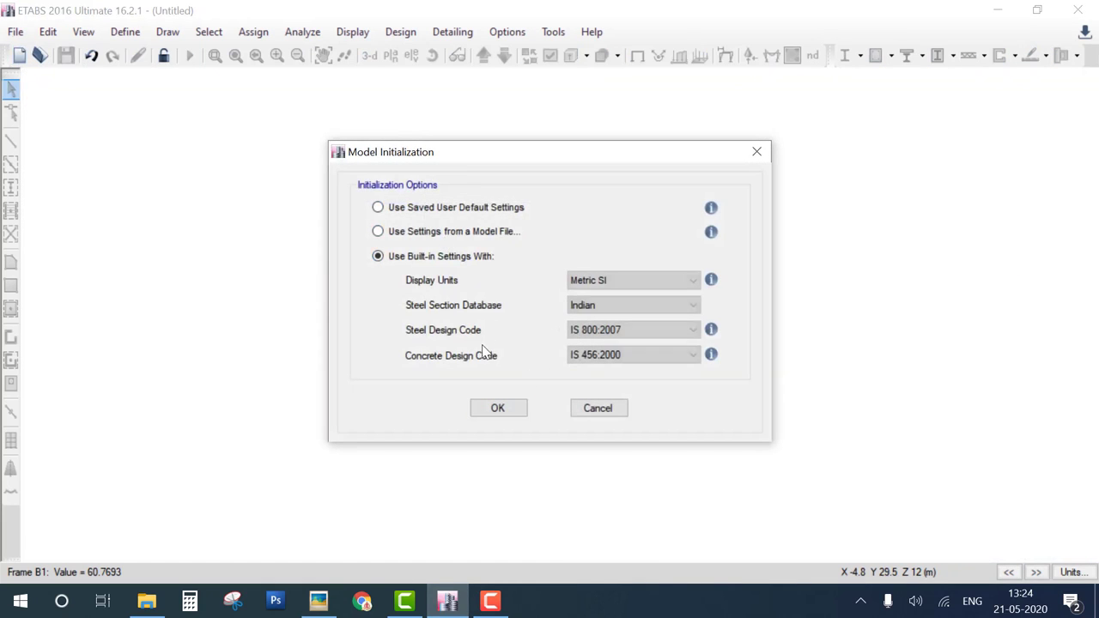
left_click(495, 409)
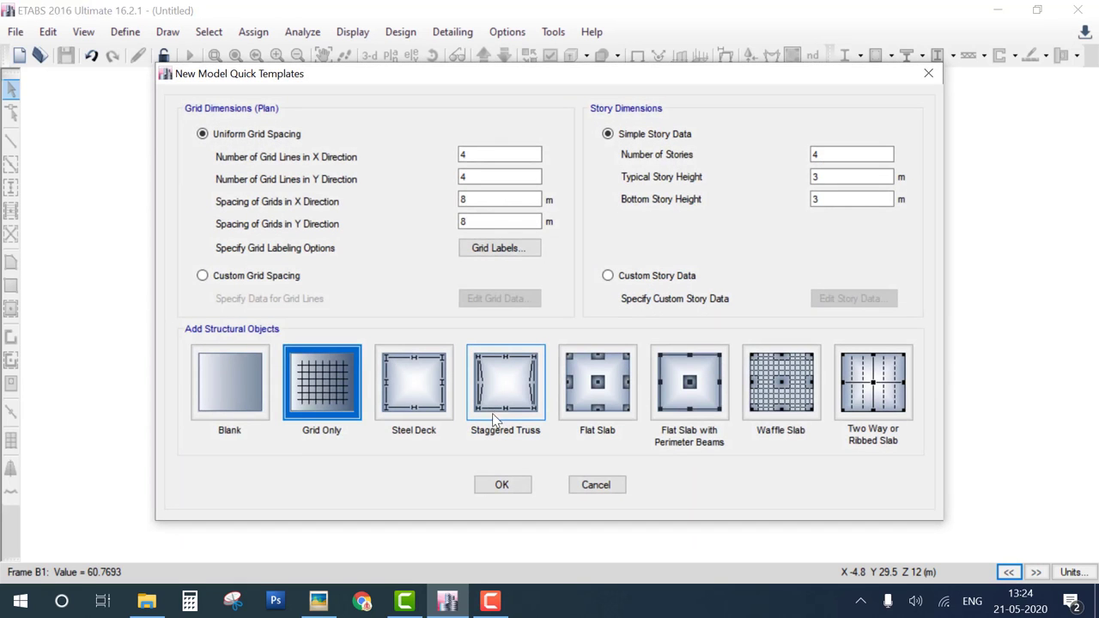
Create a Grid Only model with custom grid spacing, placing X grid B at 6 m and grid C at 10 m.
left_click(283, 275)
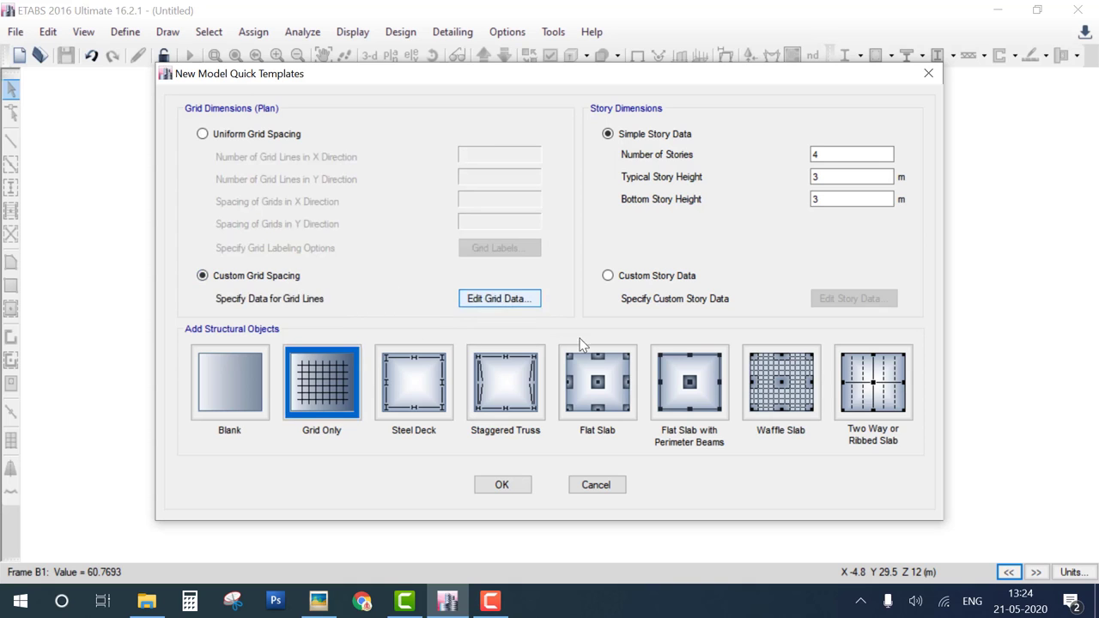
left_click(500, 297)
left_click(292, 367)
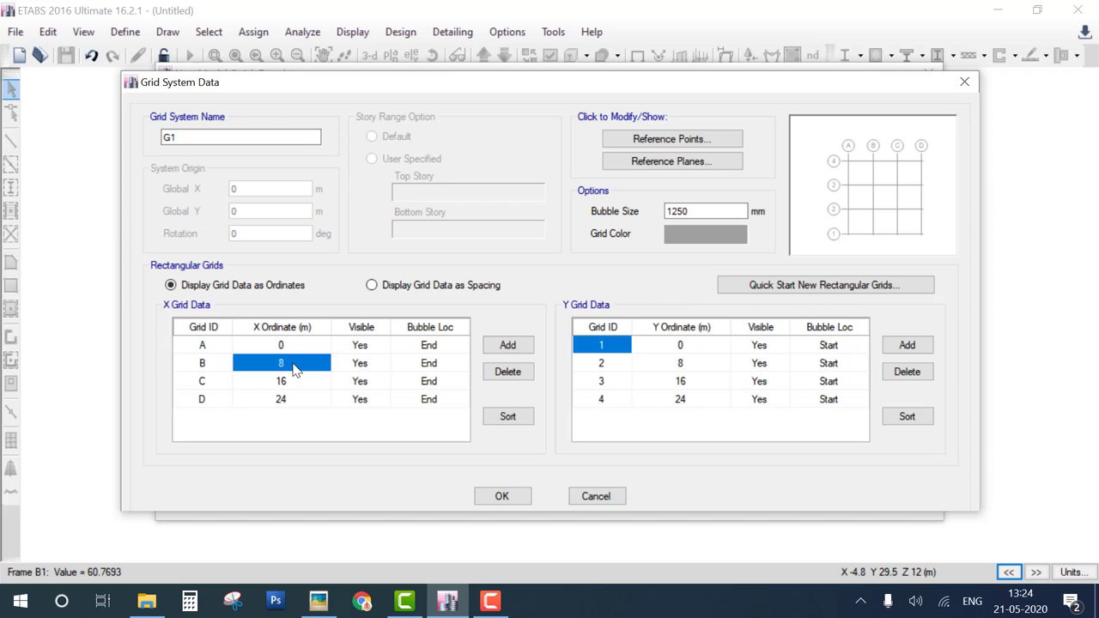
type("6")
left_click(297, 383)
type("1")
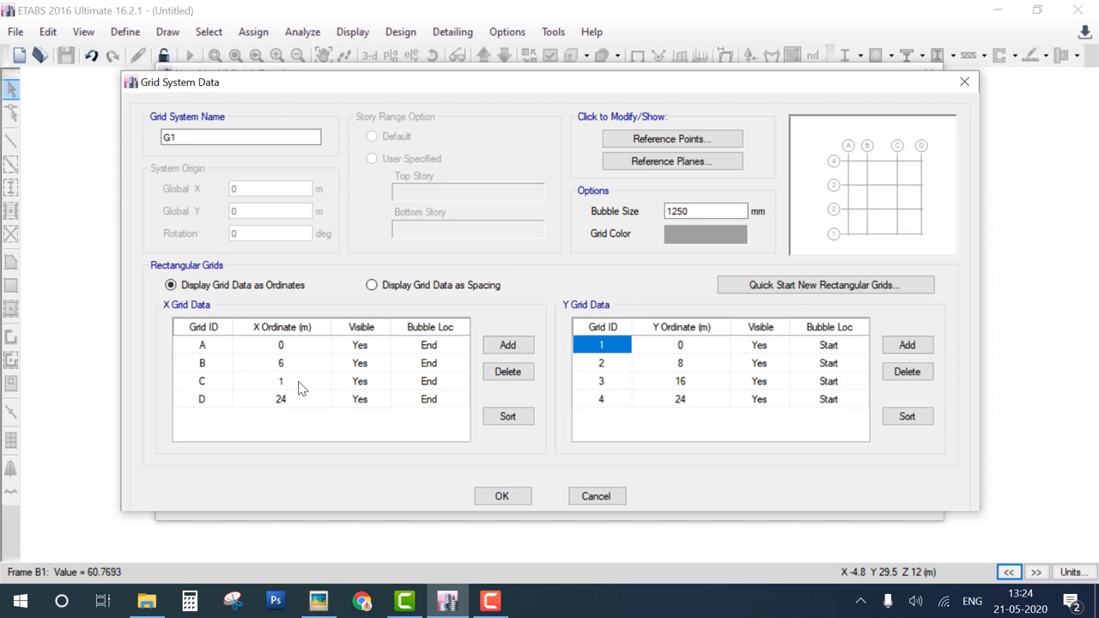
left_click(525, 497)
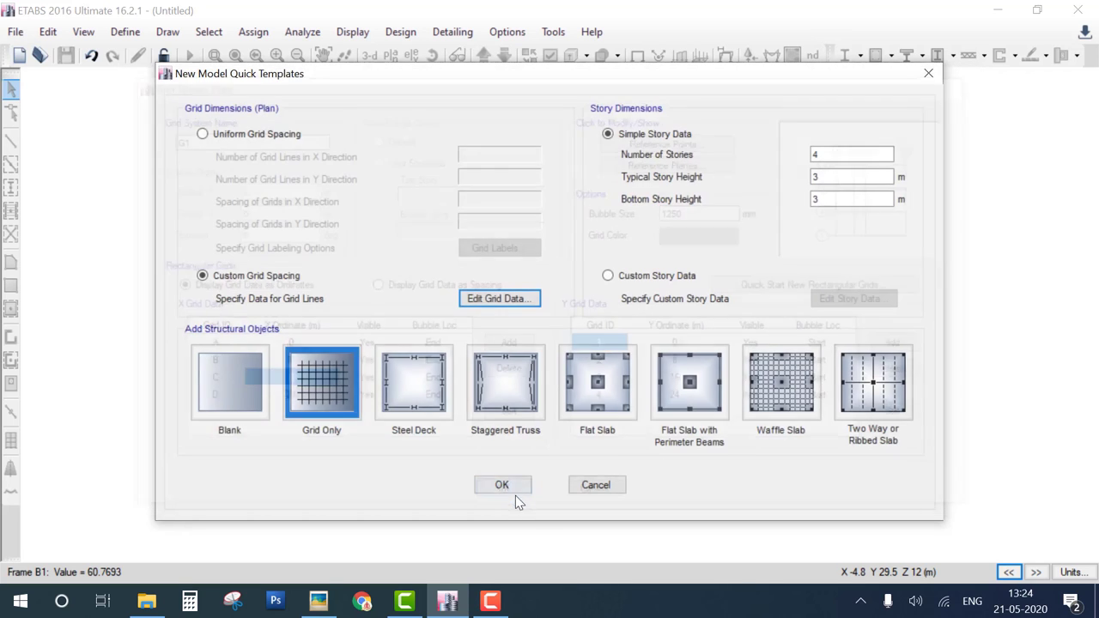
left_click(502, 483)
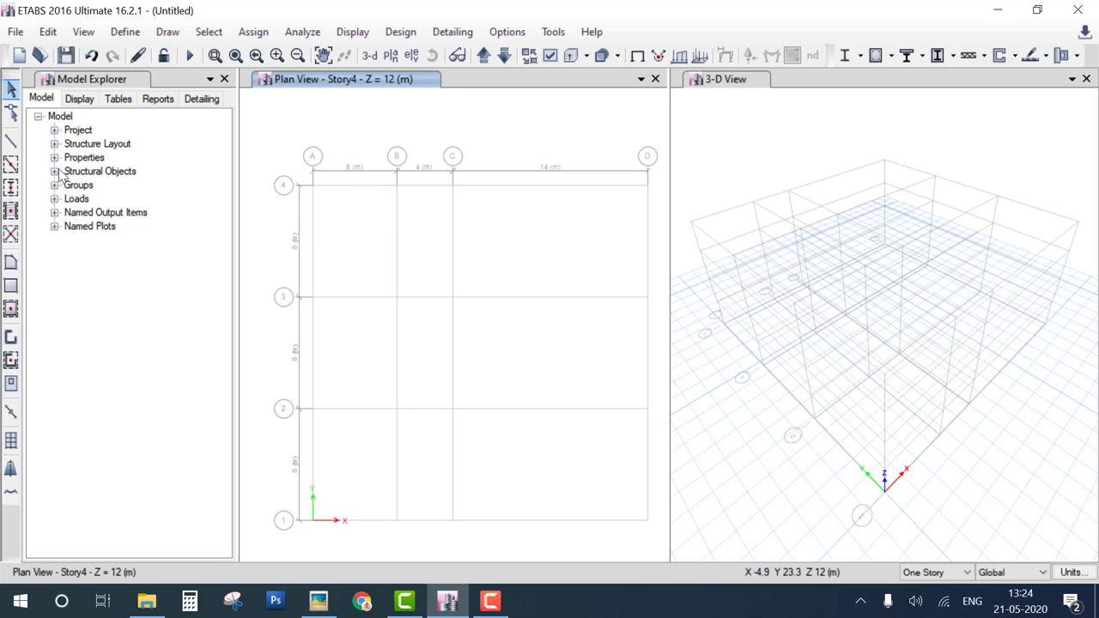
Draw ConcBm frame beams along grid line 4 from A to B and from B to C on Story4.
left_click(12, 165)
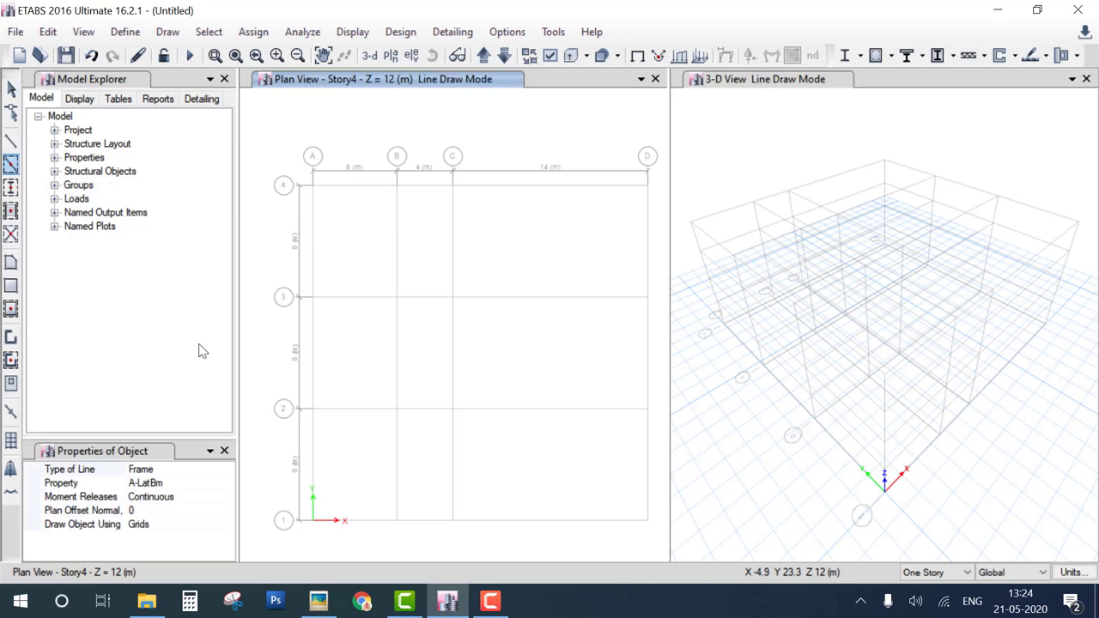
left_click(203, 486)
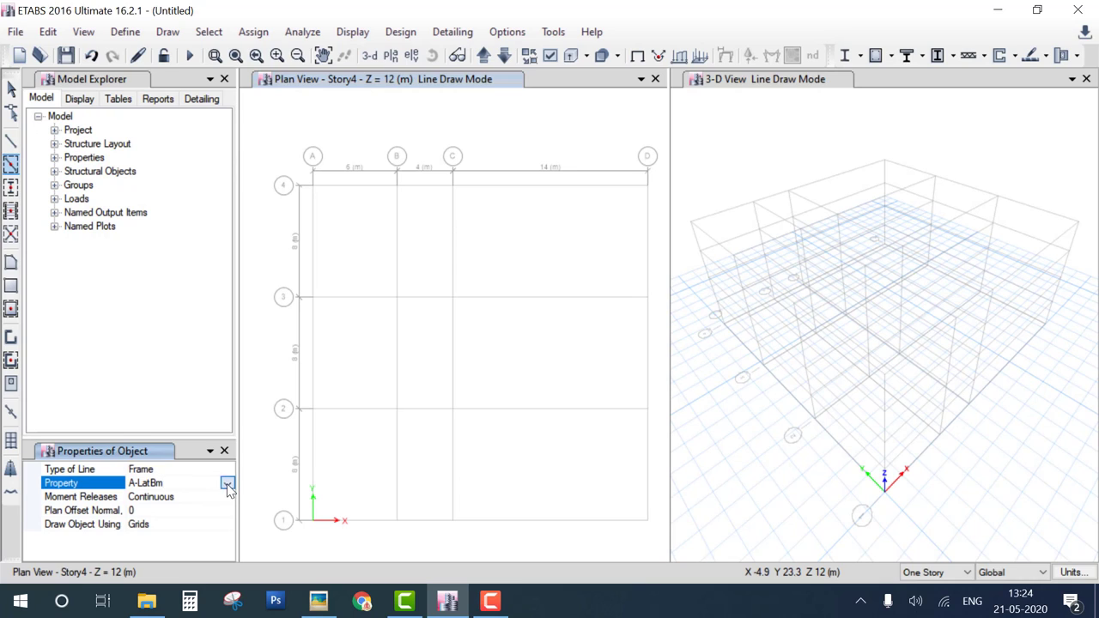
left_click(225, 483)
left_click(214, 468)
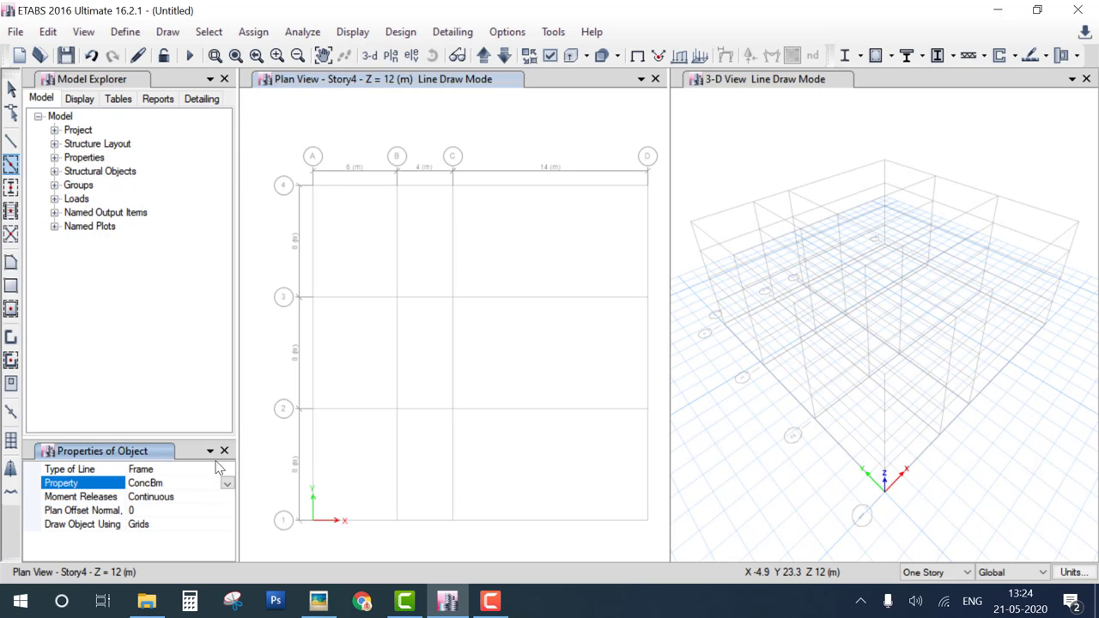
left_click(313, 185)
left_click(397, 185)
left_click(452, 185)
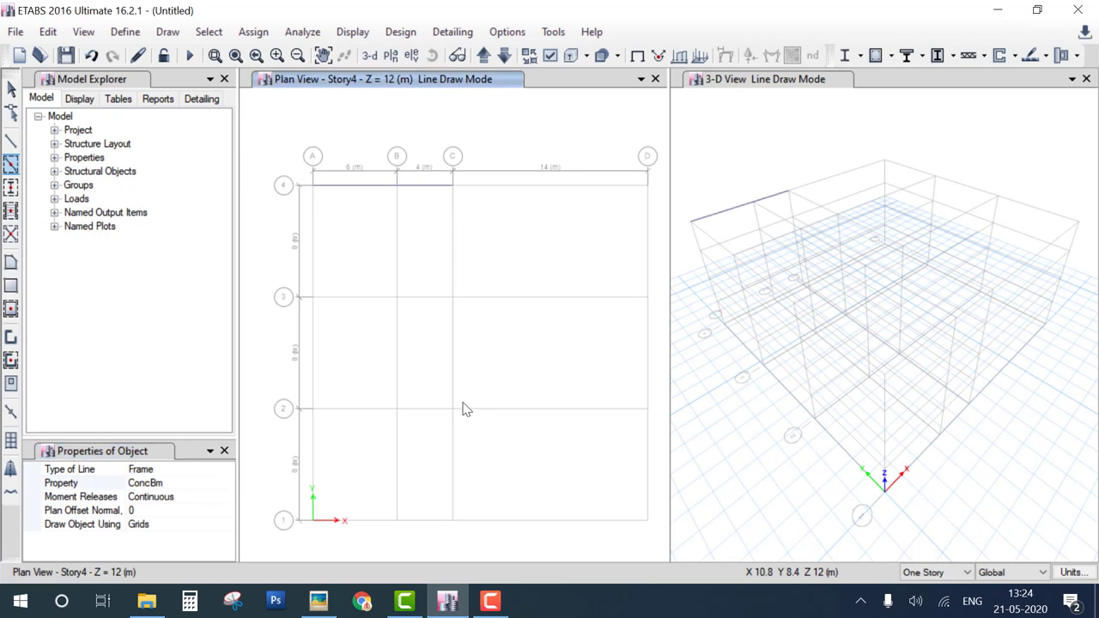
key("Escape")
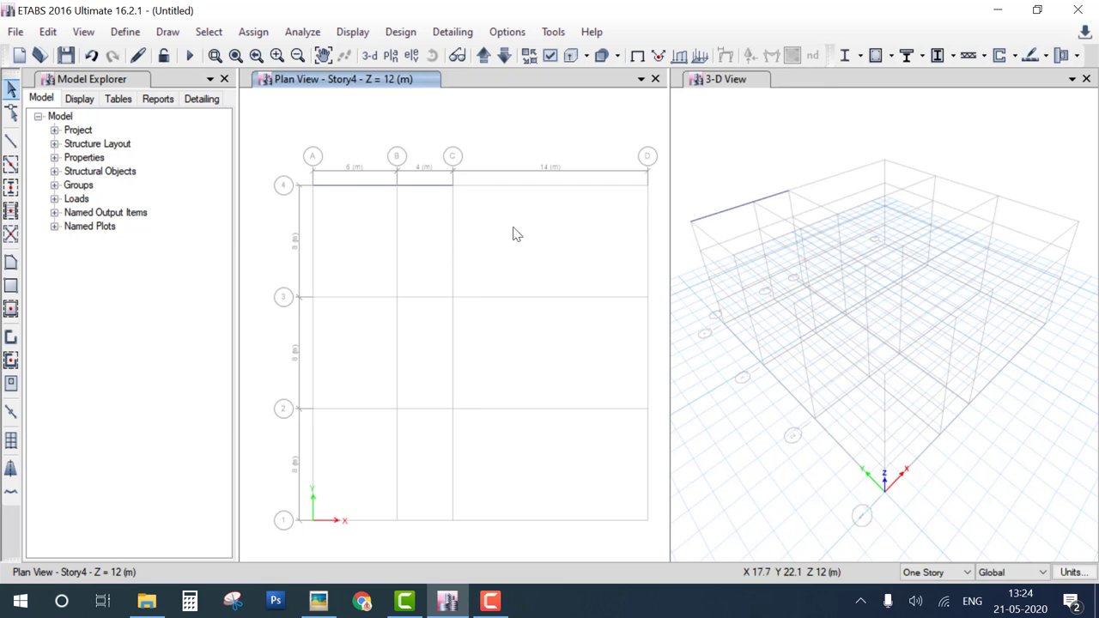
Check the supports in 1.gif, and assign a pinned restraint with X, Y and Z translations fixed to the beam joint at A-4.
left_click(320, 602)
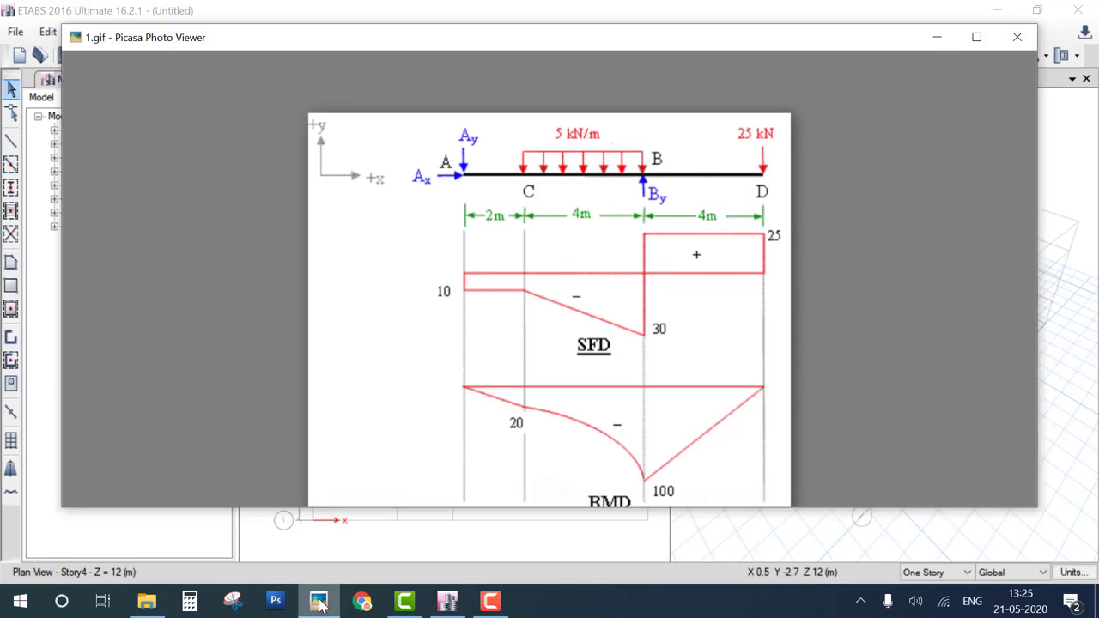
left_click(319, 601)
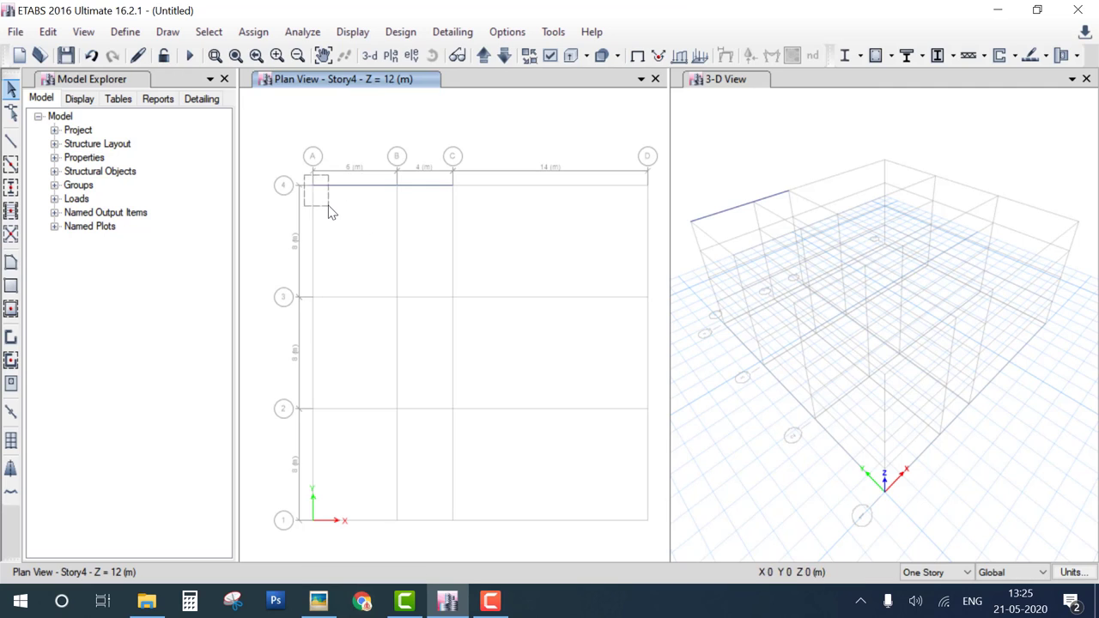
left_click(312, 184)
left_click(253, 32)
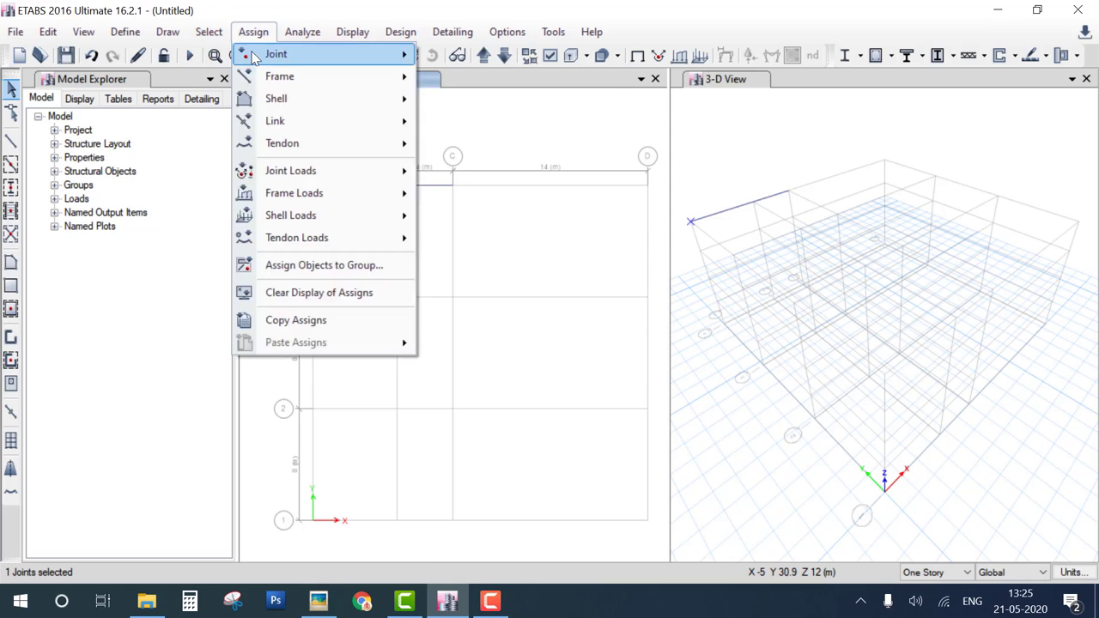
mouse_move(275, 53)
left_click(475, 54)
left_click(530, 357)
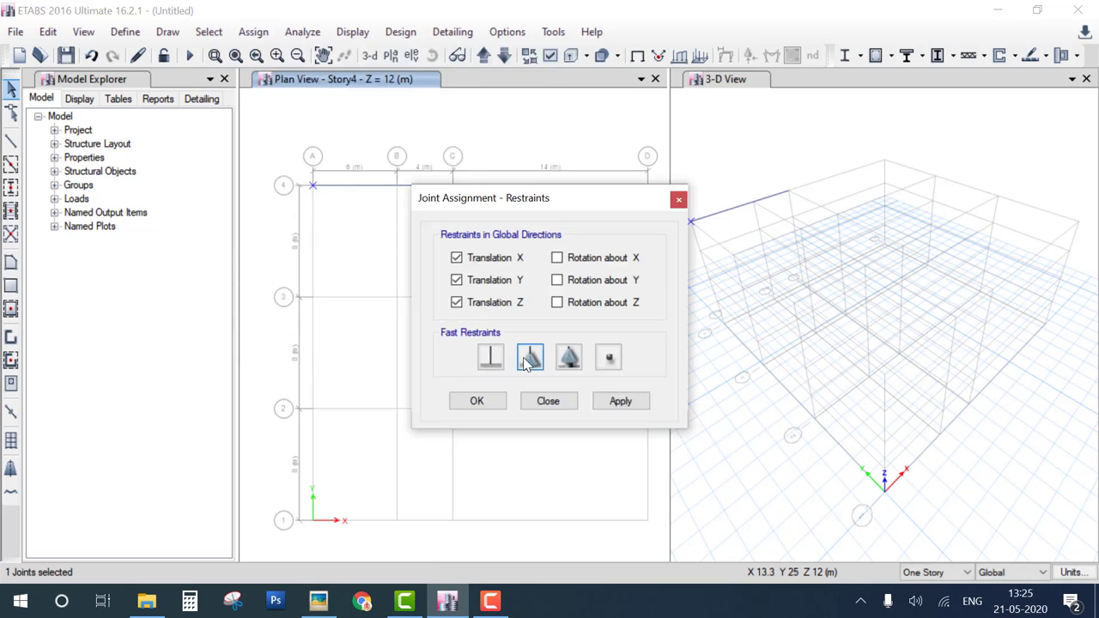
left_click(476, 401)
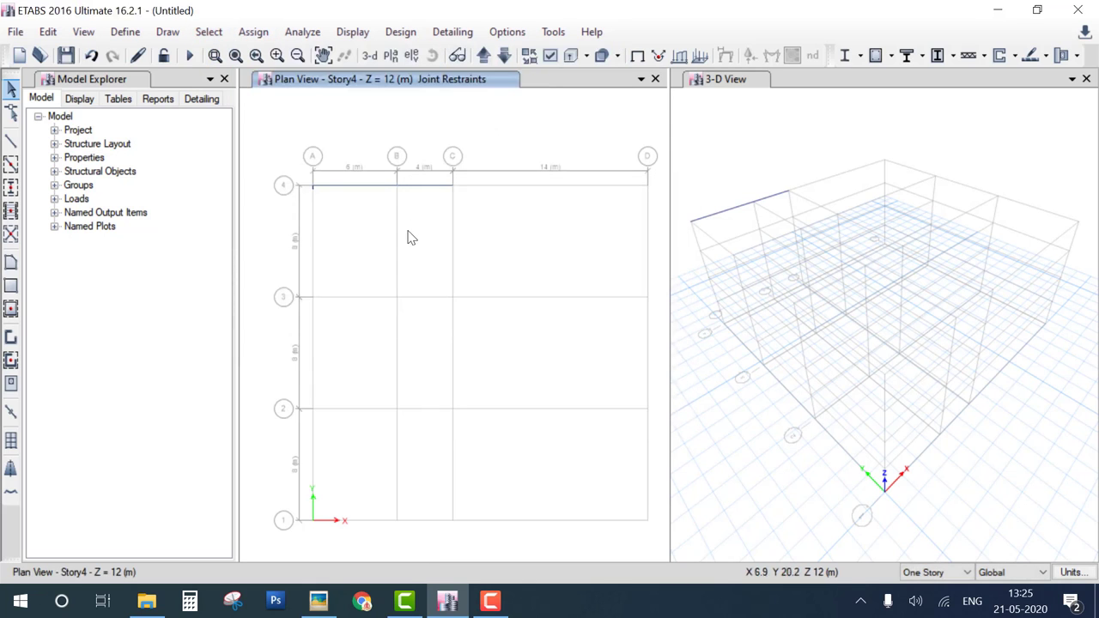
Assign a roller restraint fixing only Translation Z to the beam joint at grid B-4.
left_click(395, 182)
left_click(302, 32)
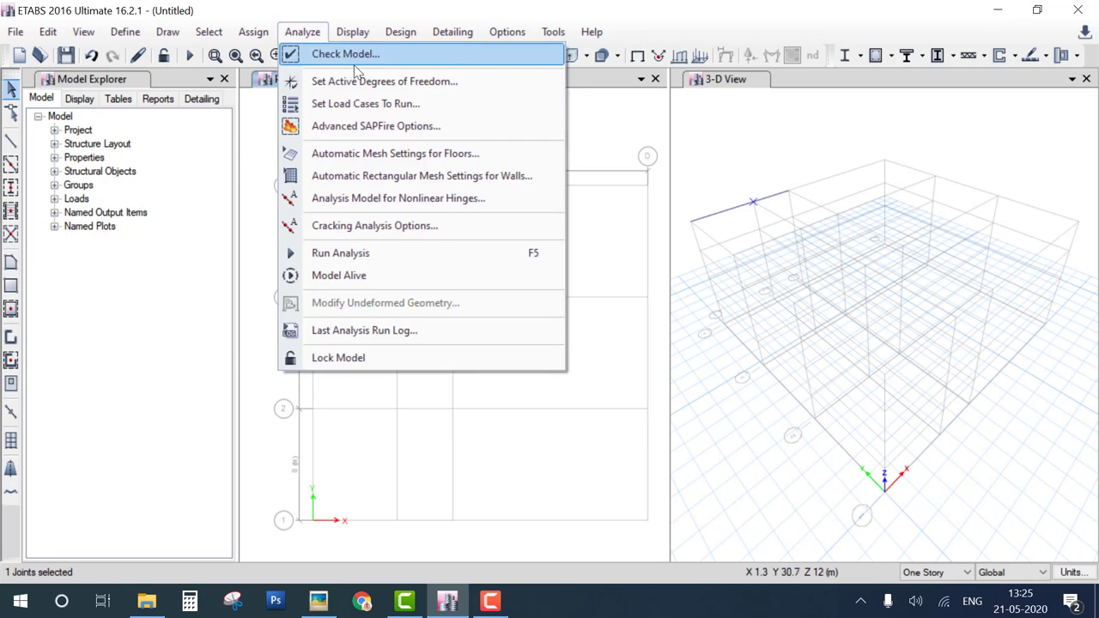
mouse_move(274, 53)
left_click(474, 55)
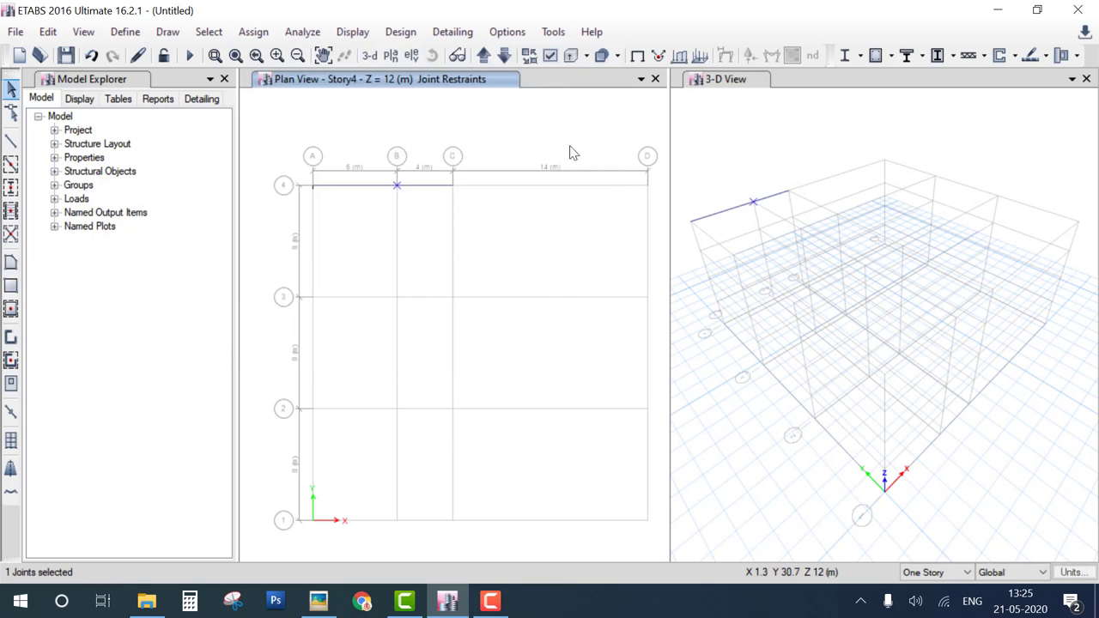
left_click(566, 358)
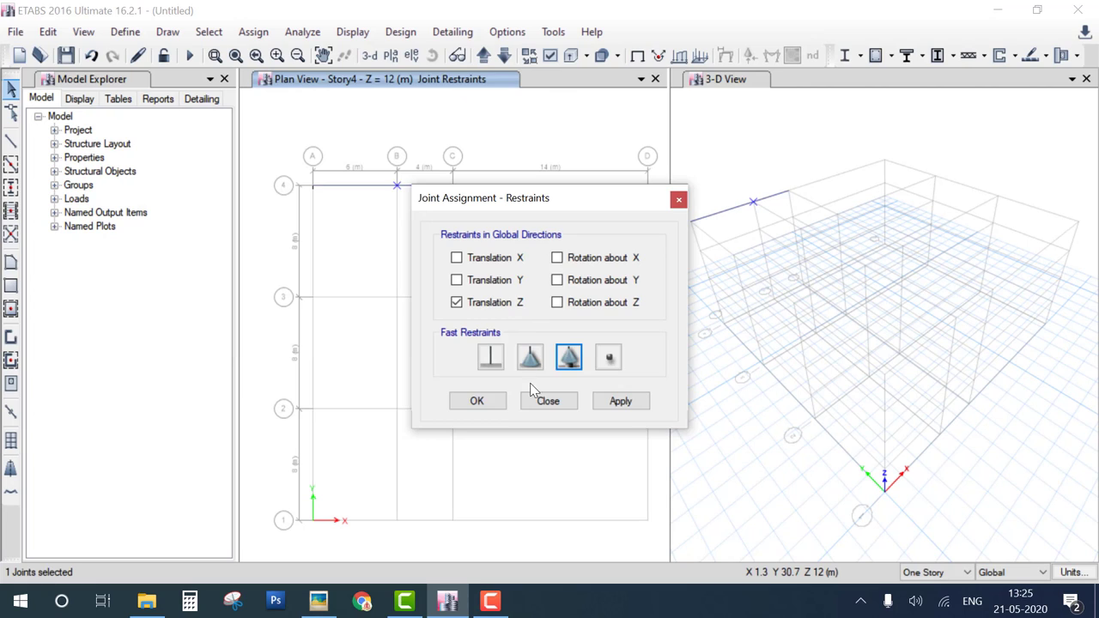
left_click(482, 401)
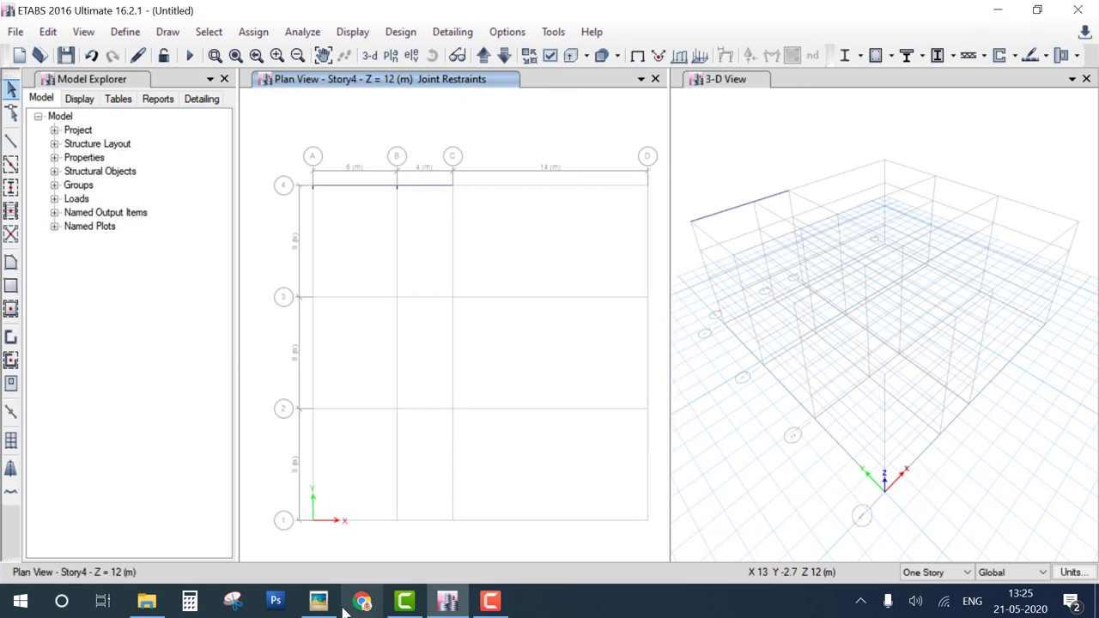
Switch to Picasa Photo Viewer and examine the extent of the distributed load between C and B in 1.gif.
mouse_move(335, 609)
left_click(329, 563)
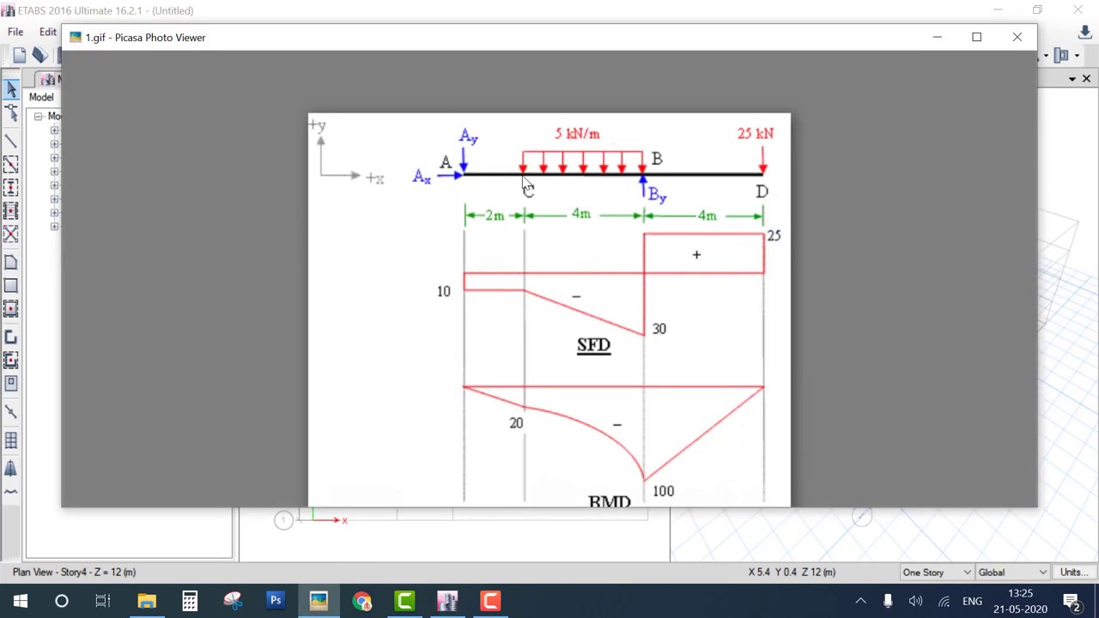
left_click_drag(523, 185, 615, 191)
key("Escape")
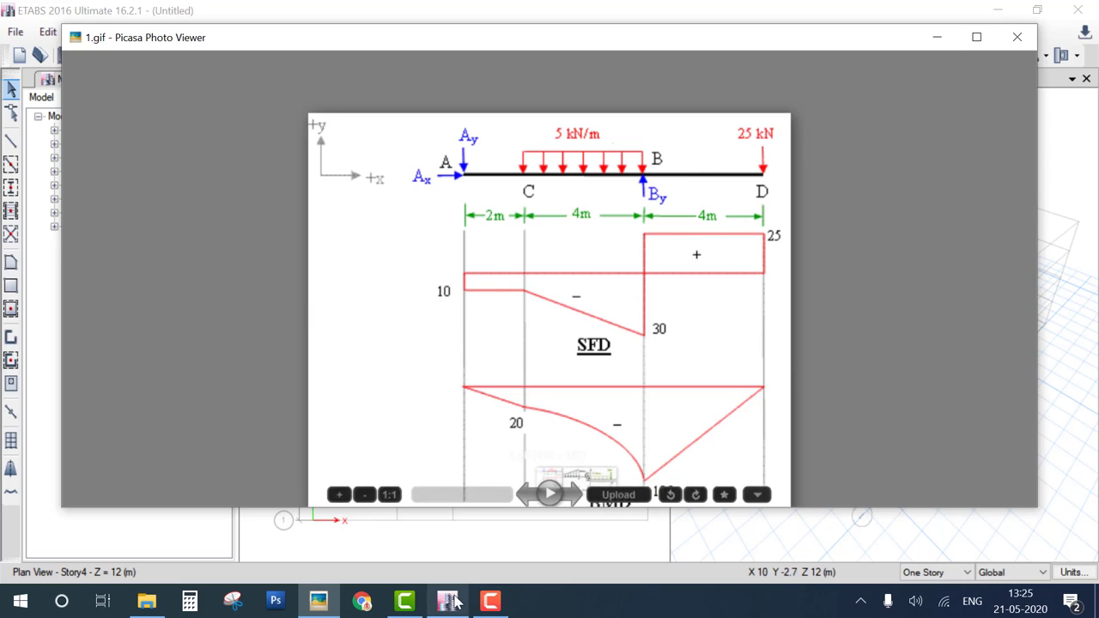
key("Escape")
Select the 6 m beam between grids A and B, open its distributed frame load assignment, and check the load in 1.gif.
left_click(738, 216)
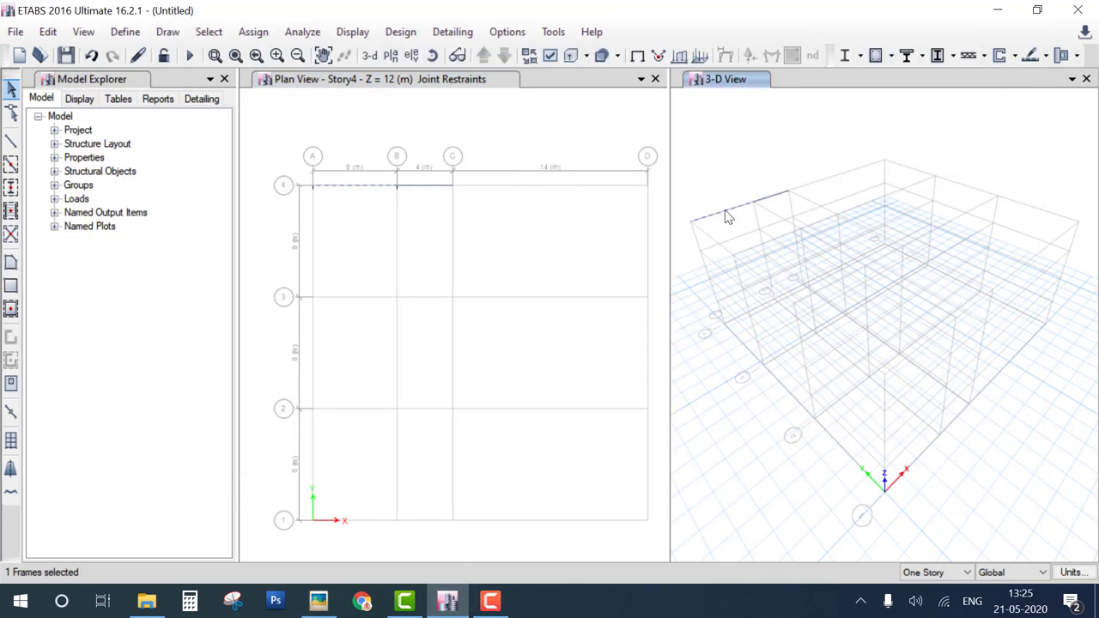
left_click(262, 38)
mouse_move(331, 192)
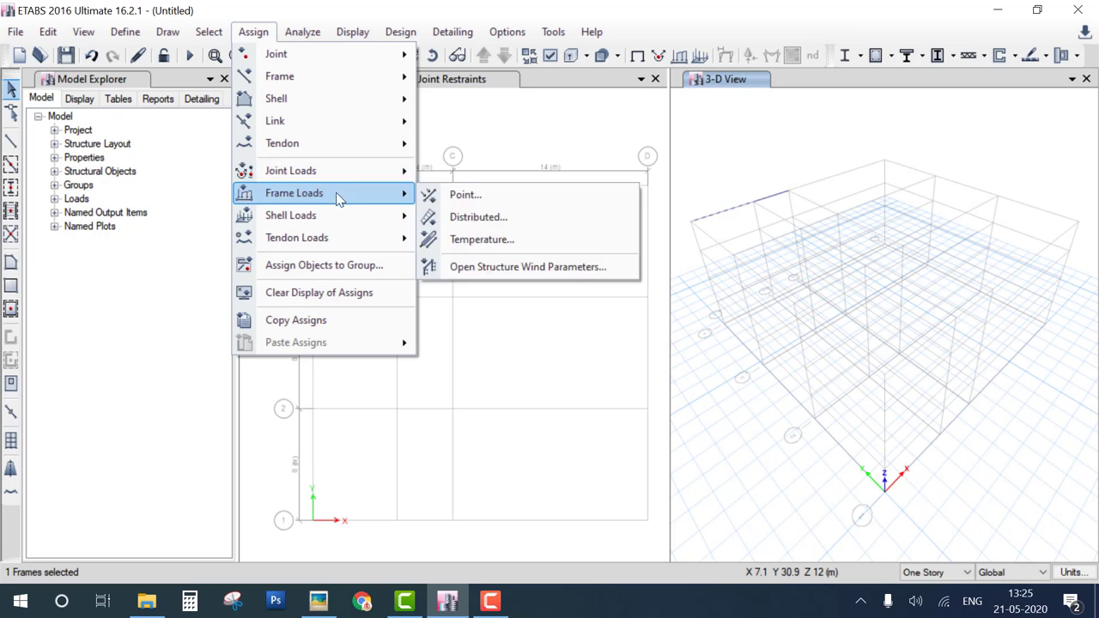
left_click(489, 222)
left_click(325, 604)
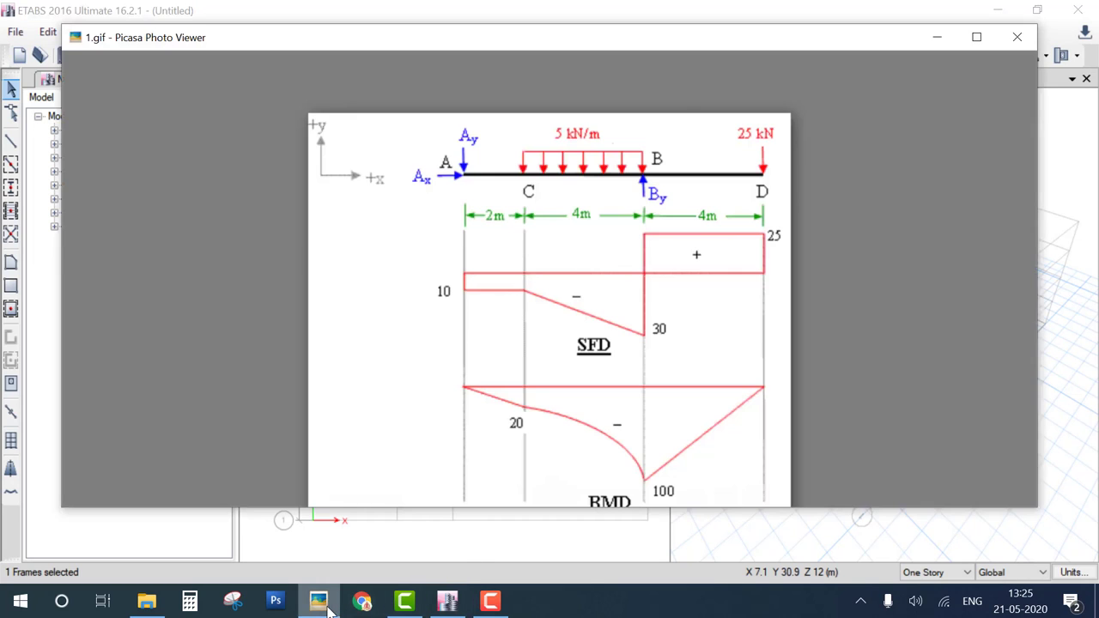
left_click(320, 602)
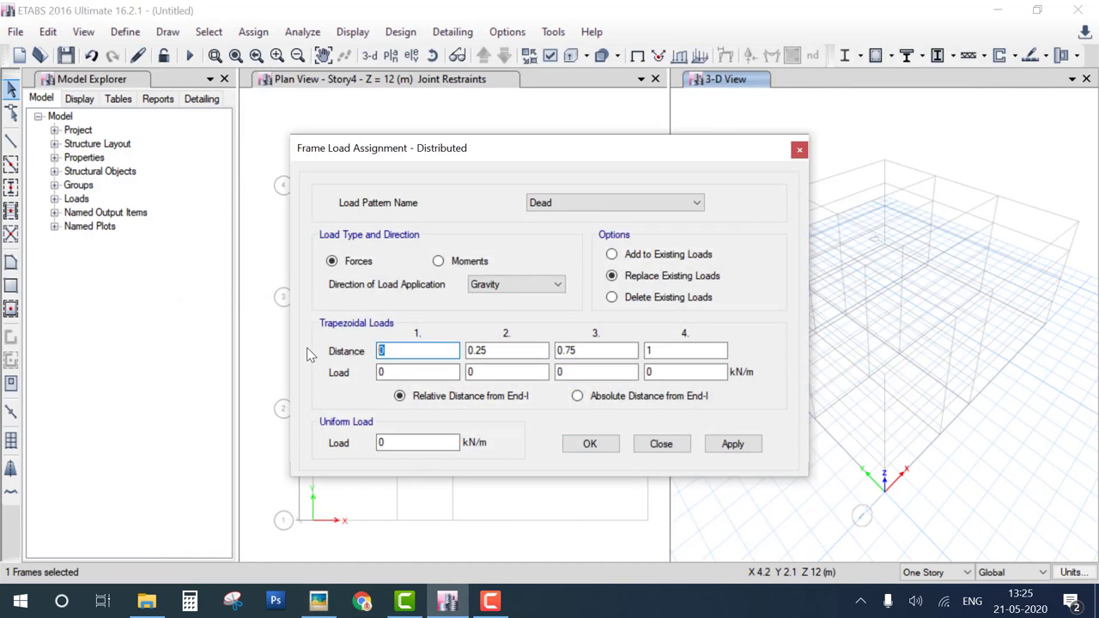
Assign a 5 kN/m gravity load in the Dead pattern from 2 m to 6 m, using absolute distances from End-I.
left_click(577, 396)
type("2")
key("Tab")
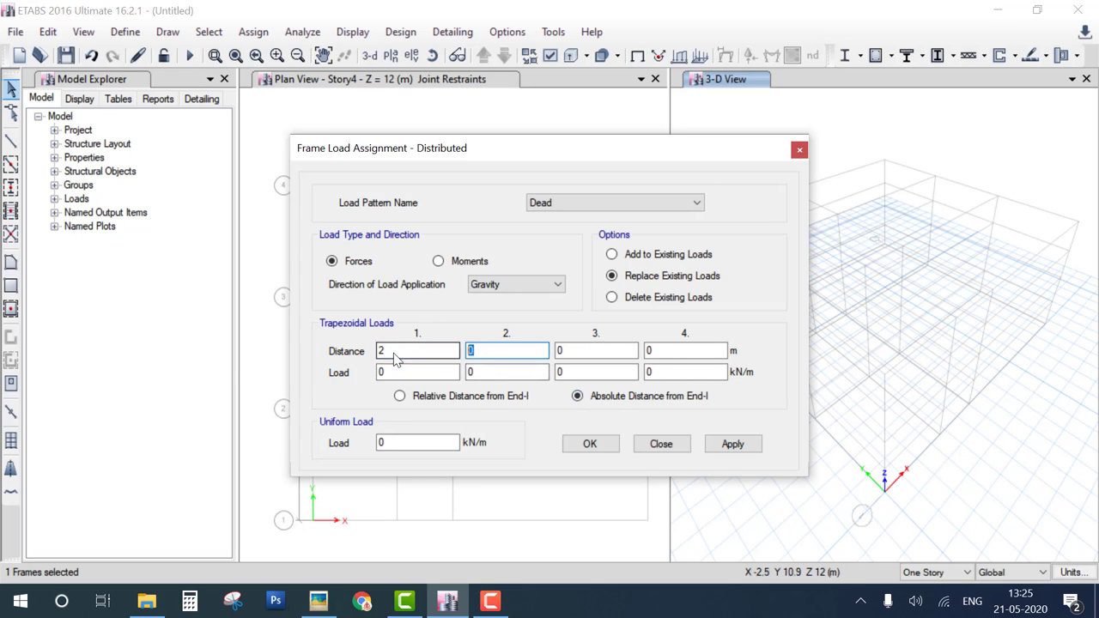
type("6")
left_click(397, 371)
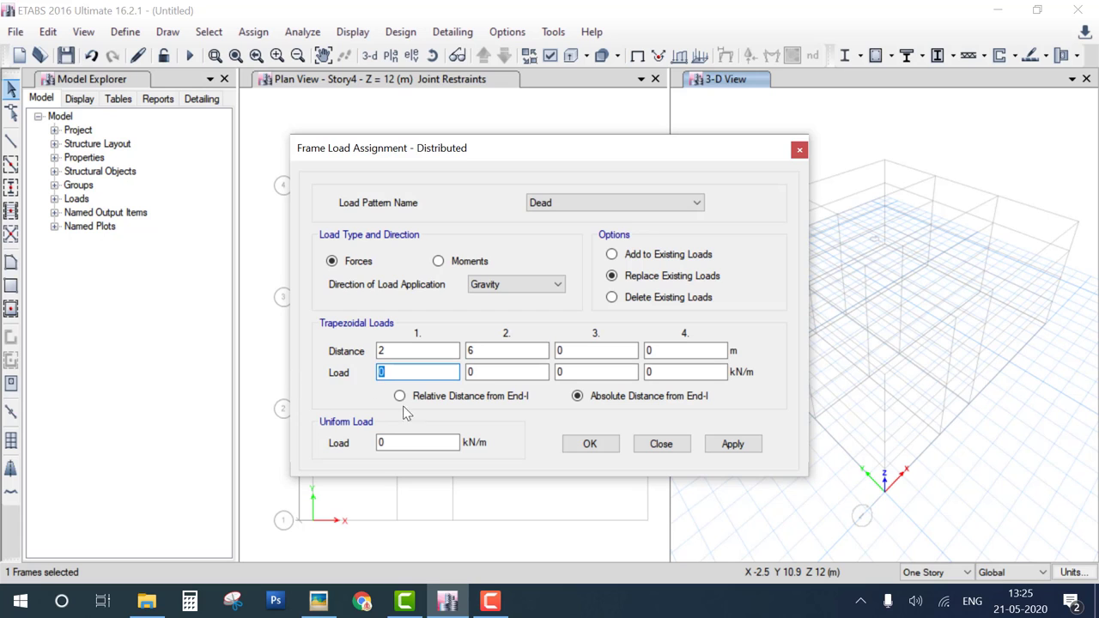
type("5")
left_click(489, 374)
type("5")
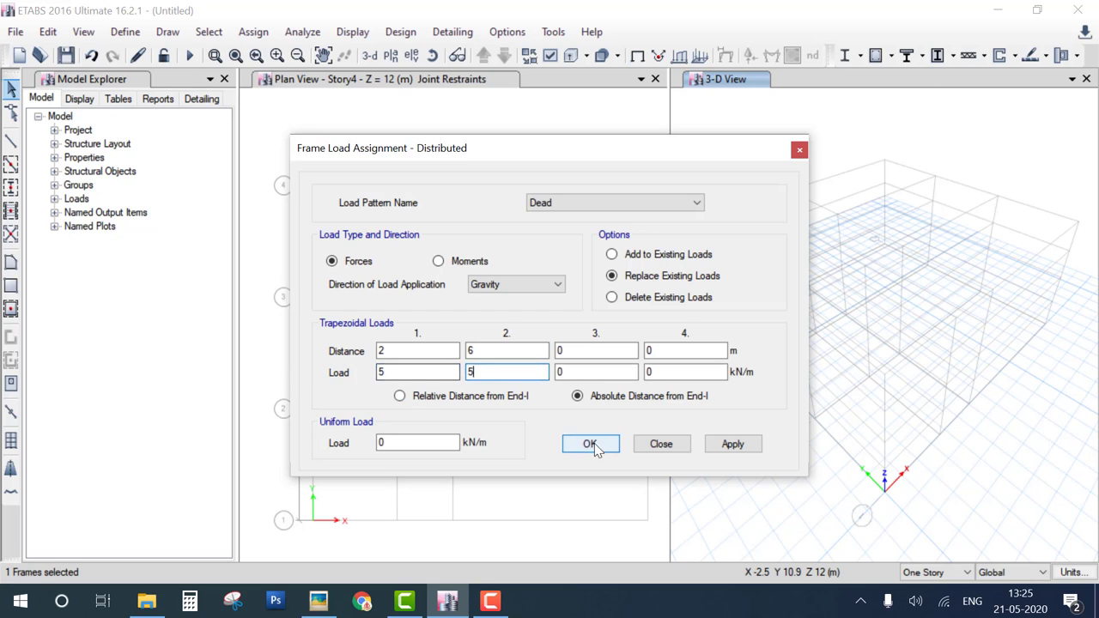
left_click(590, 444)
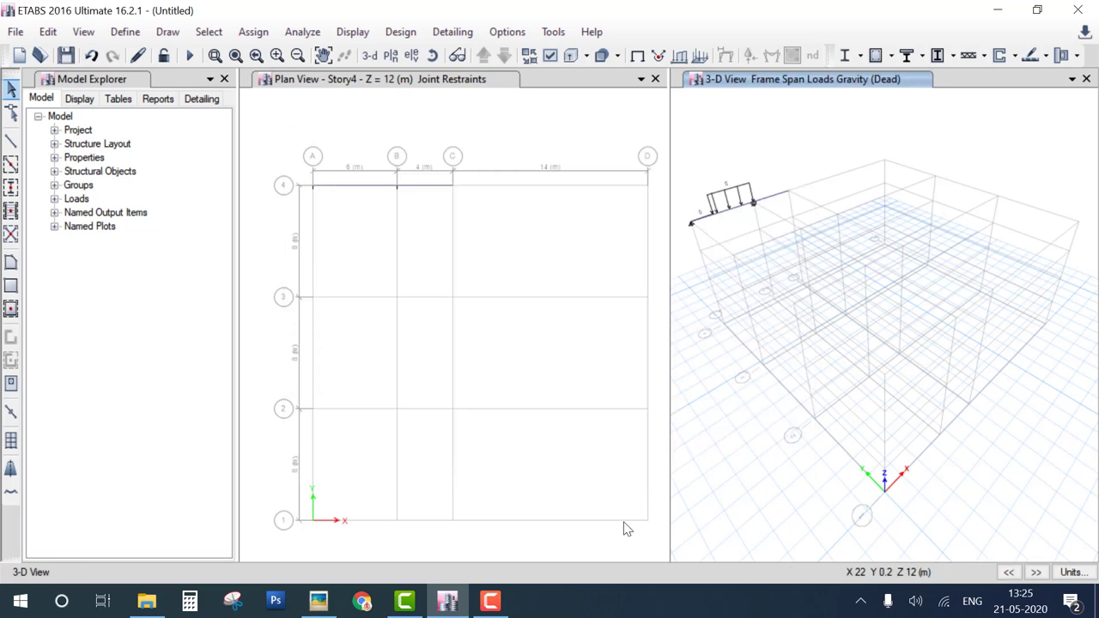
Check the end load in 1.gif, and open the Dead joint force assignment for free end C-4 at its Force Global Z value.
left_click(318, 601)
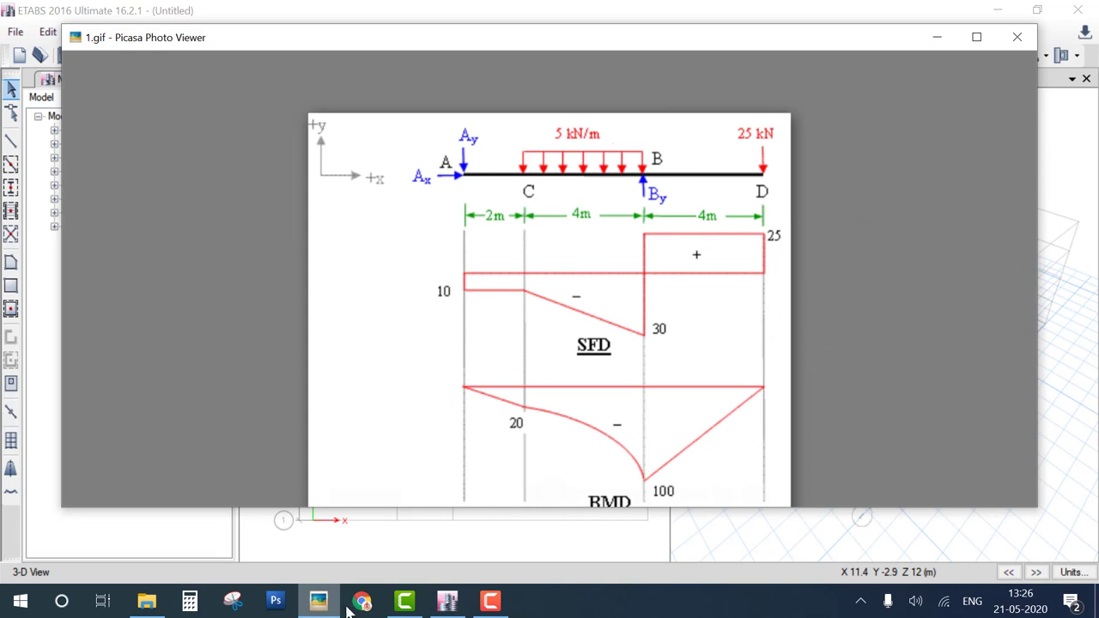
left_click(322, 608)
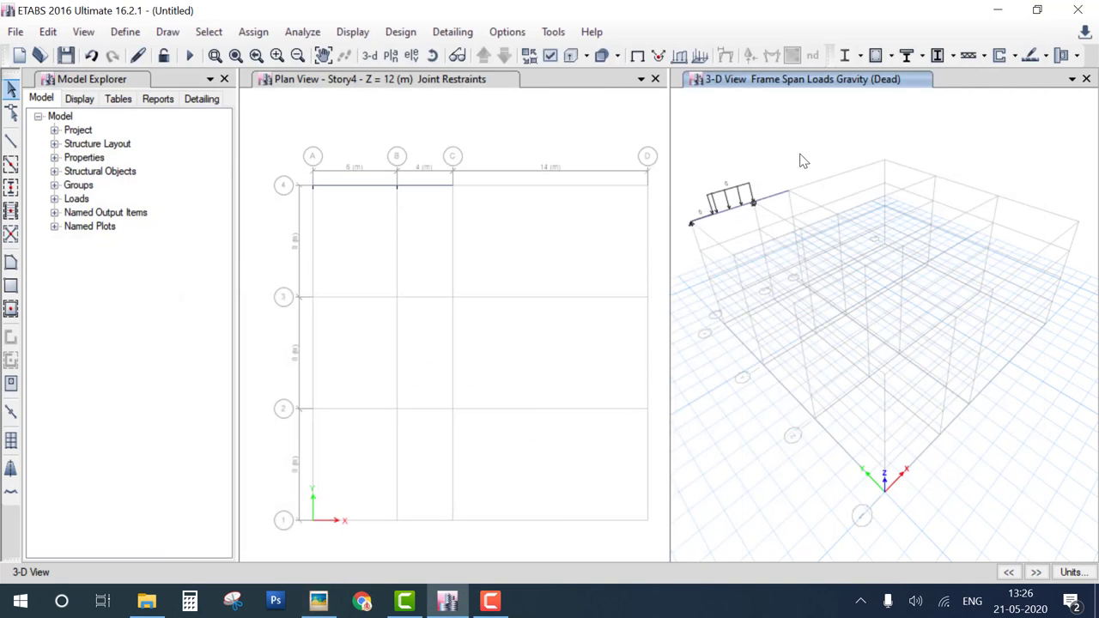
left_click(788, 191)
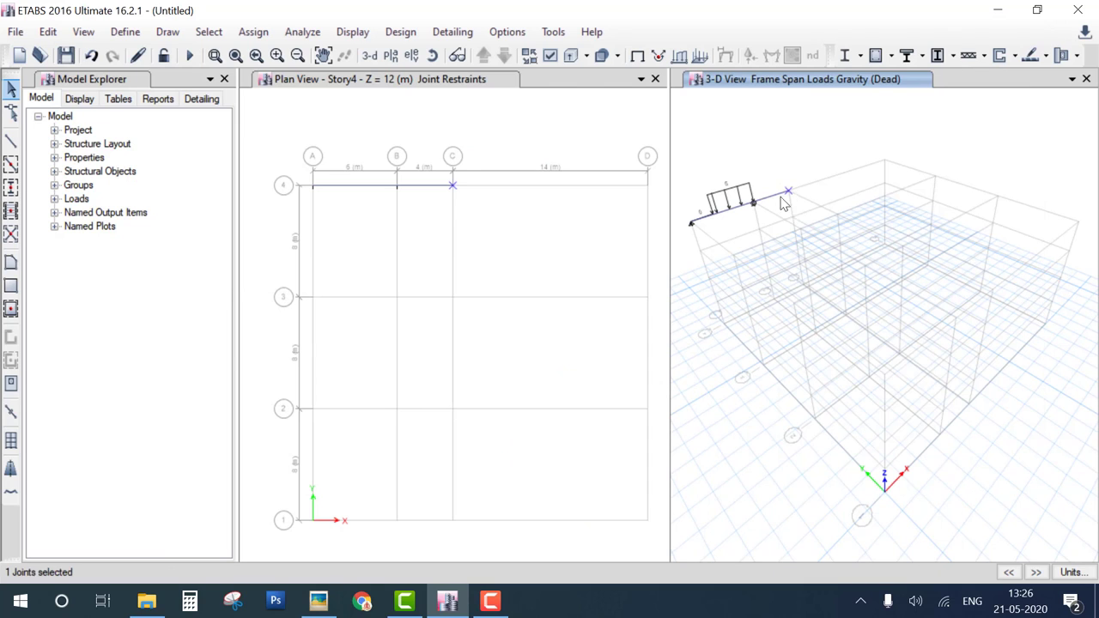
left_click(253, 32)
mouse_move(309, 171)
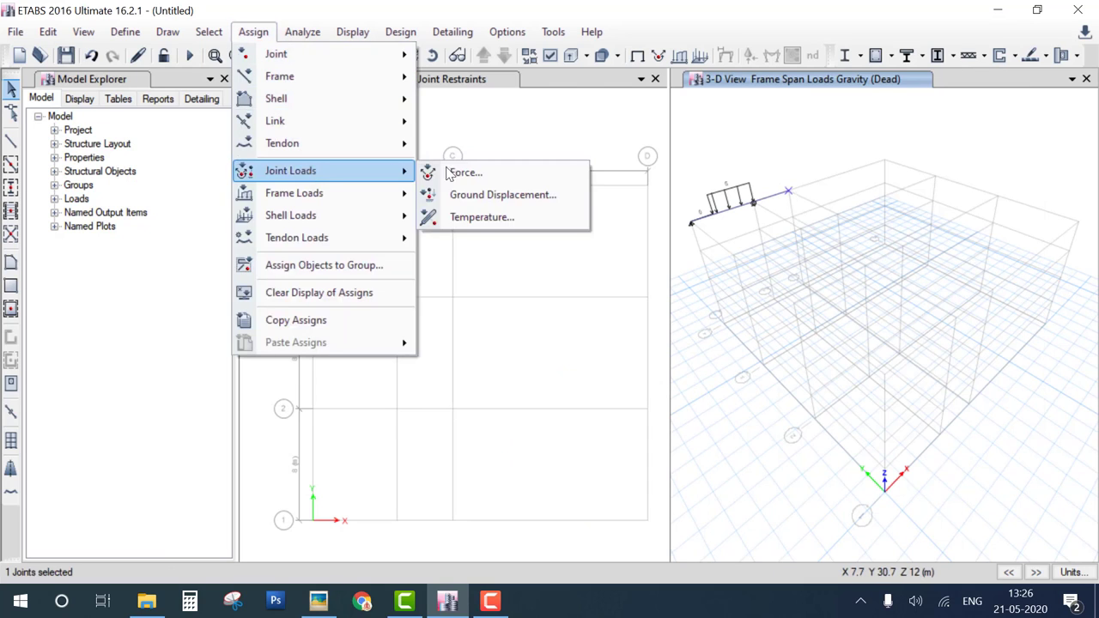
left_click(451, 172)
left_click(500, 276)
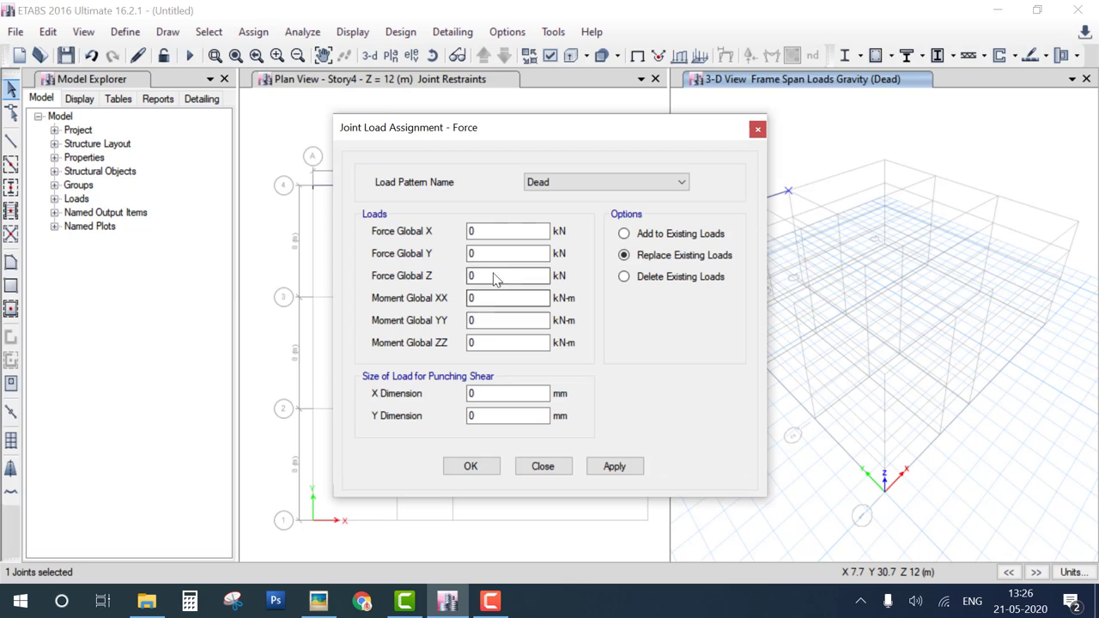
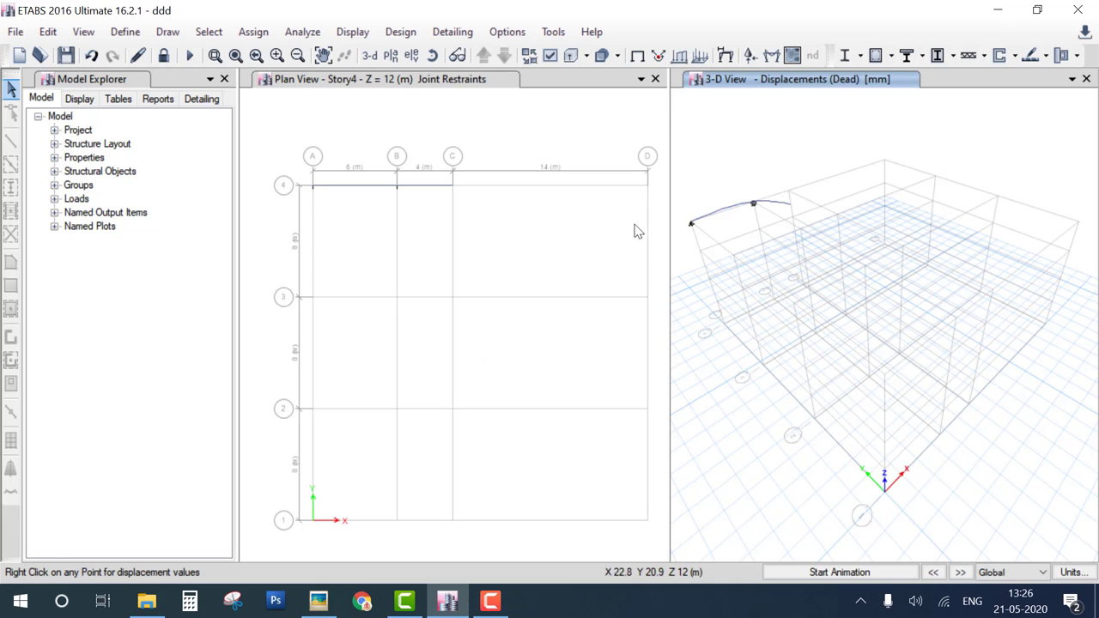
Display the Dead-case Moment 3-3 diagram, open the detailed force diagram of the 6 m beam, and bring up 1.gif for comparison.
left_click(771, 55)
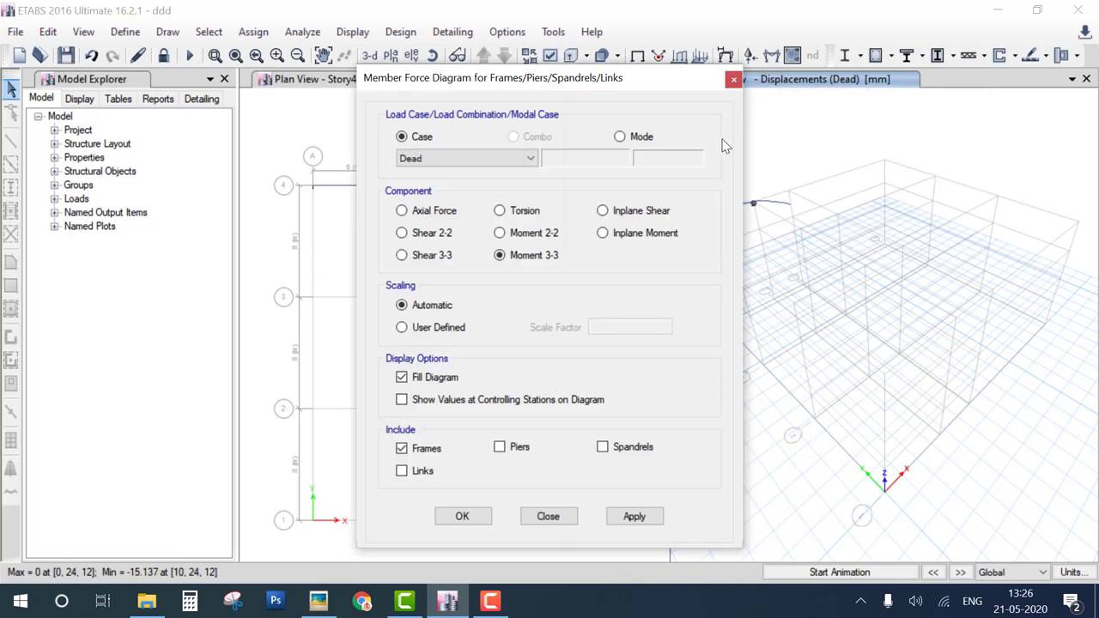
left_click(448, 521)
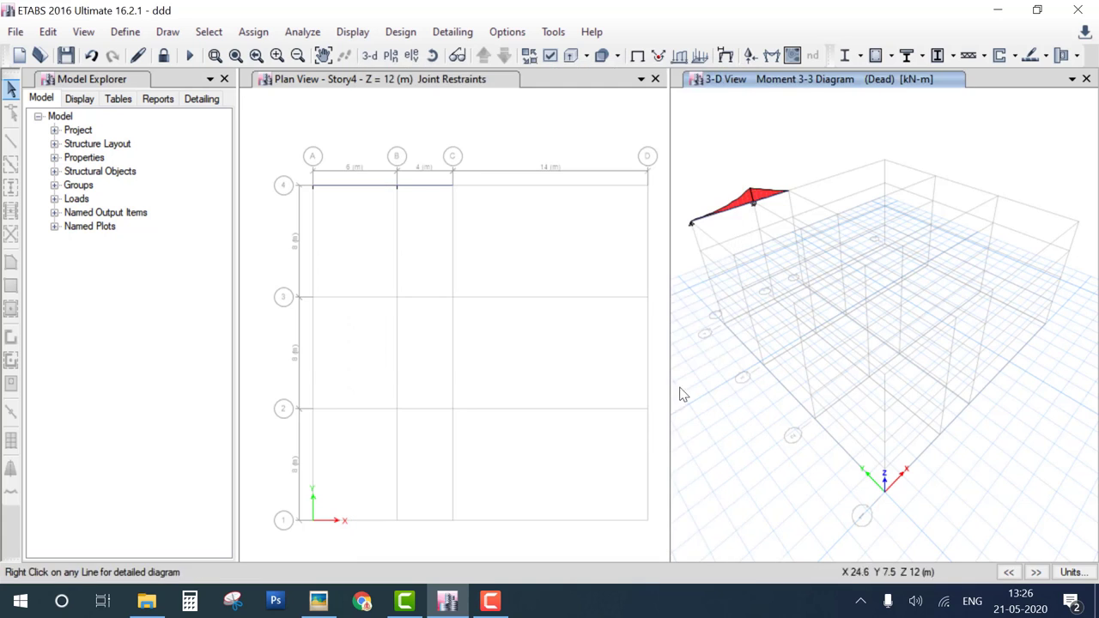
right_click(747, 212)
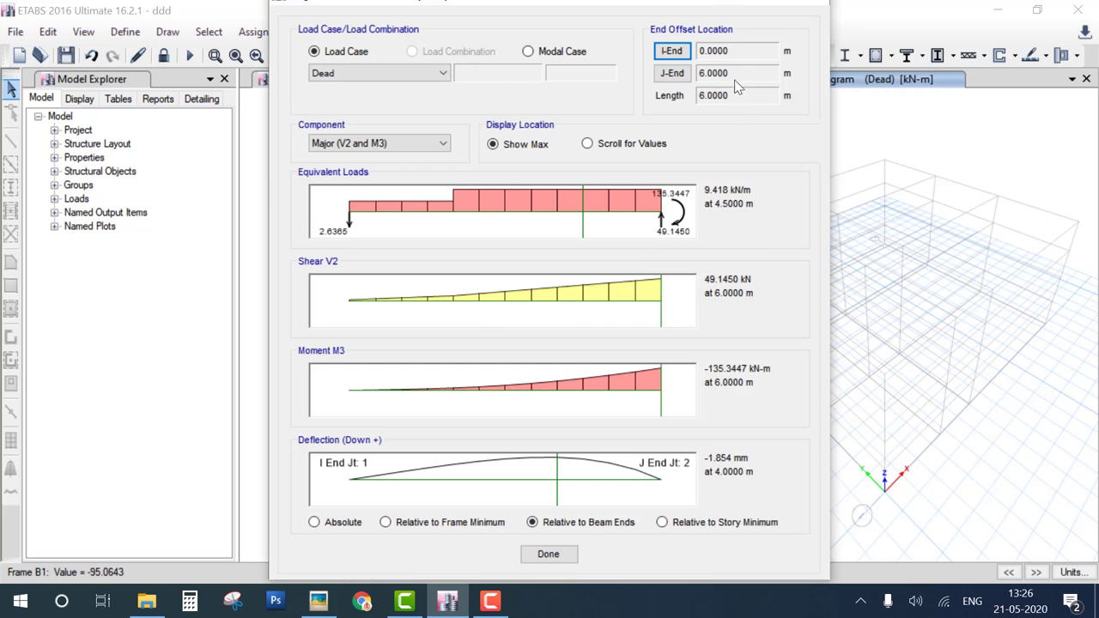
left_click_drag(712, 7, 518, 35)
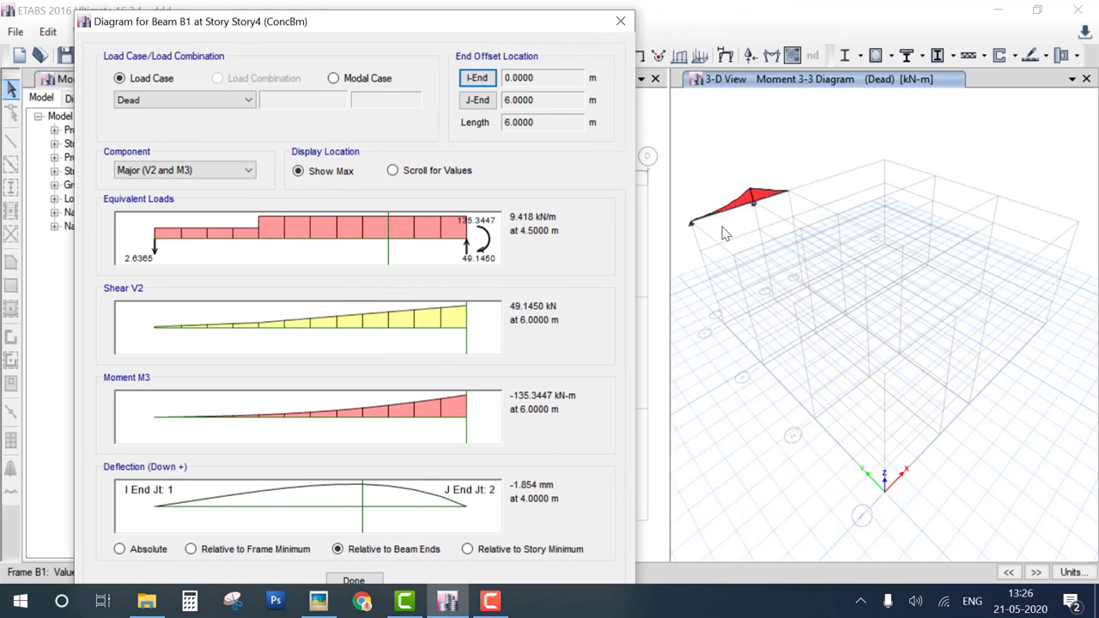
left_click(329, 605)
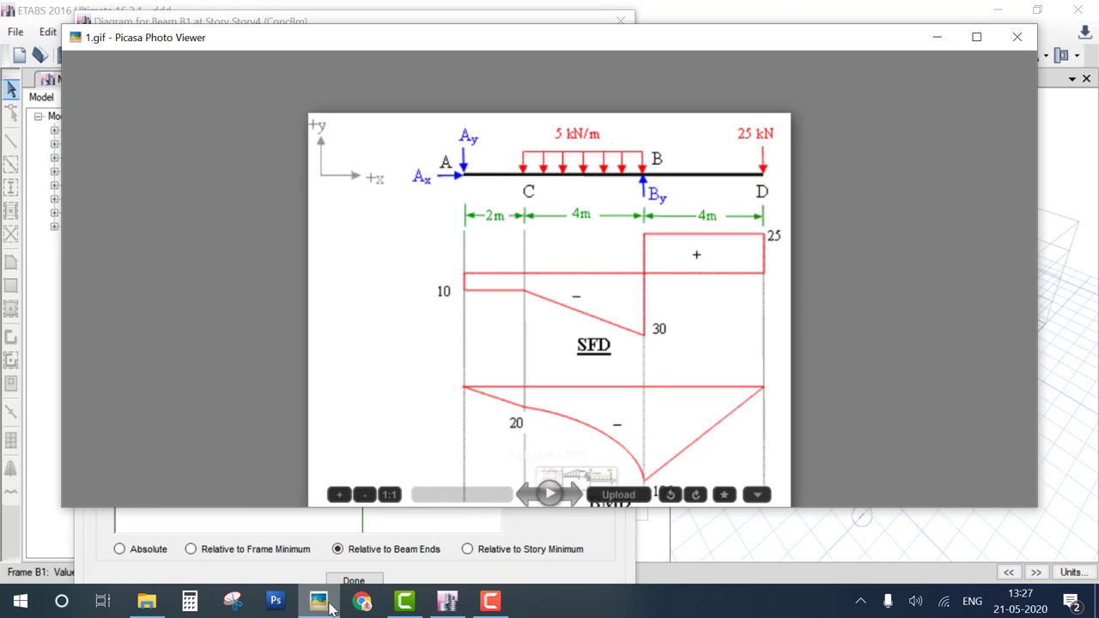
Compare the 6 m beam's detailed shear and moment diagrams with 1.gif, and close the beam diagram.
left_click(329, 605)
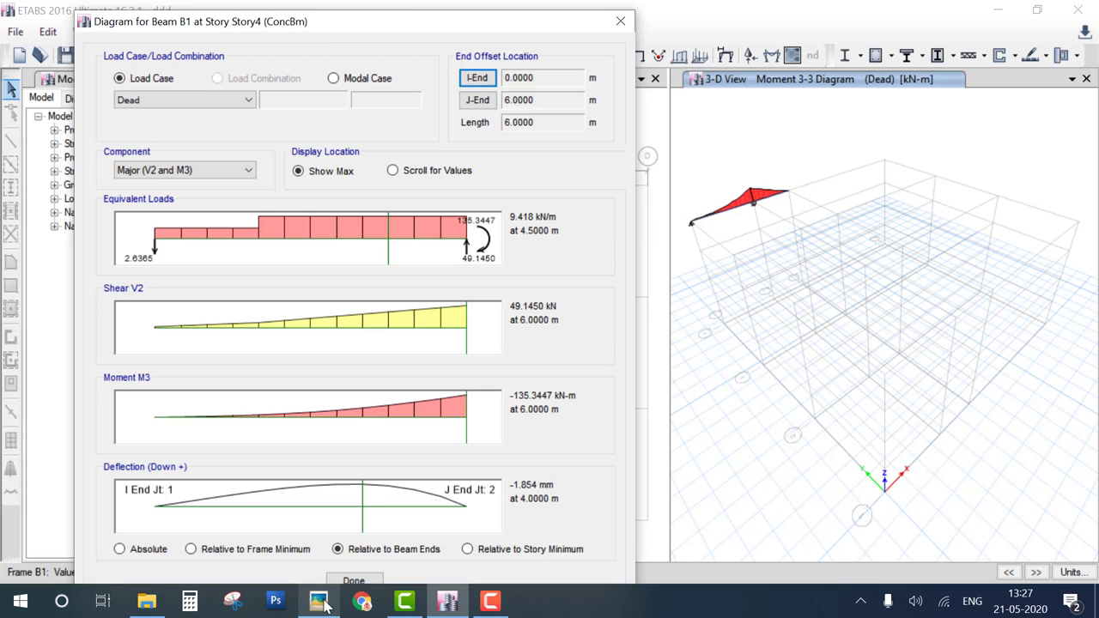
left_click(323, 605)
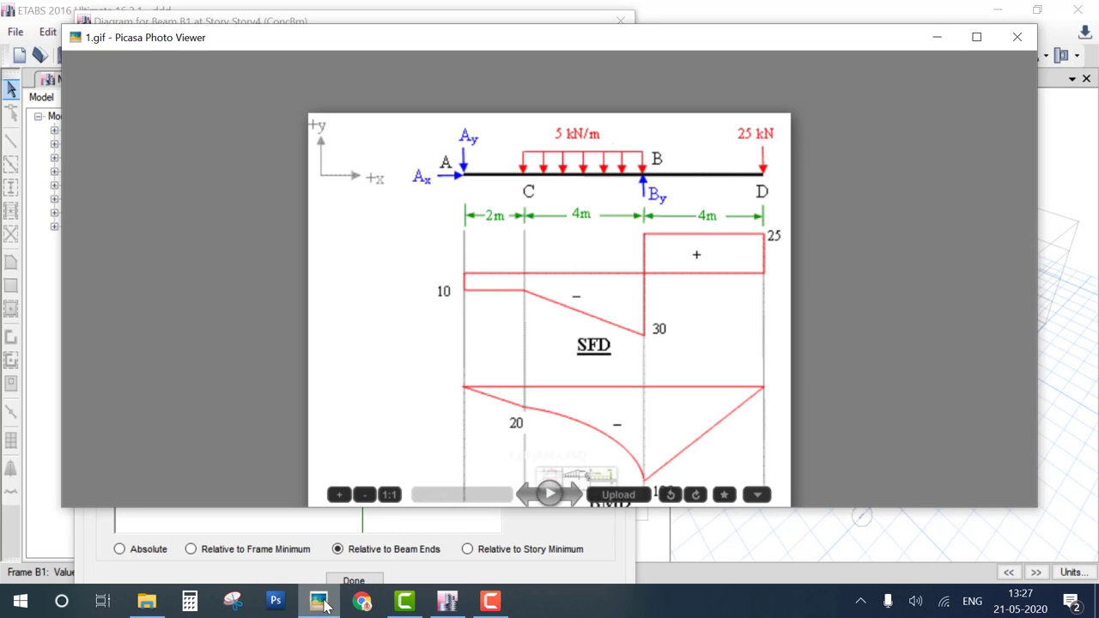
left_click(322, 605)
left_click(621, 21)
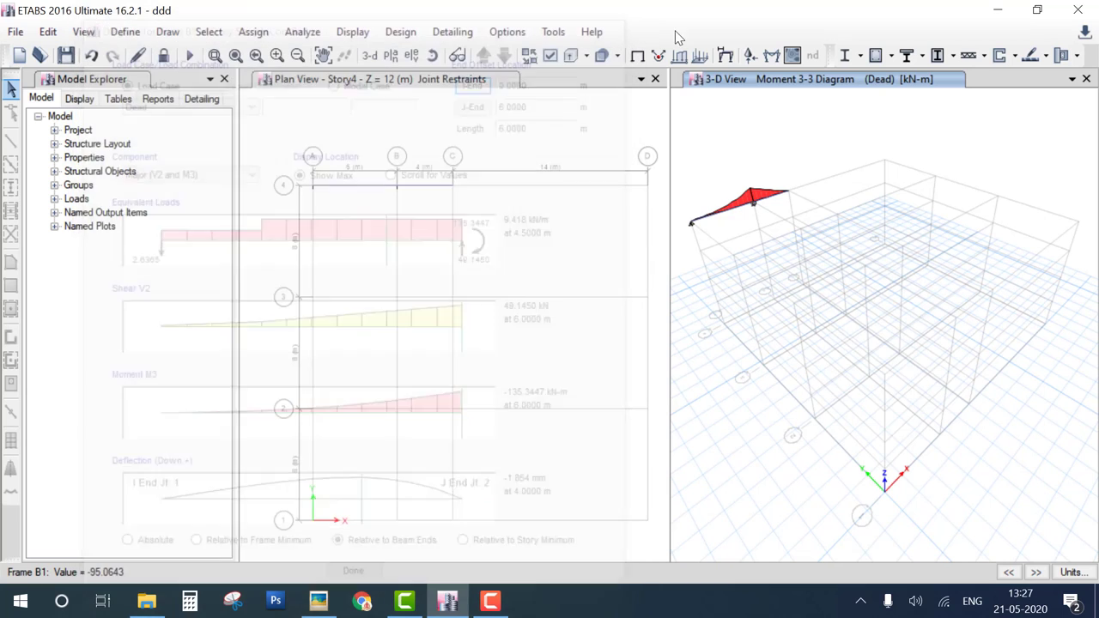
Display the Dead frame span loads with joint loads and loading values in the 3-D view, and compare them with 1.gif.
left_click(679, 55)
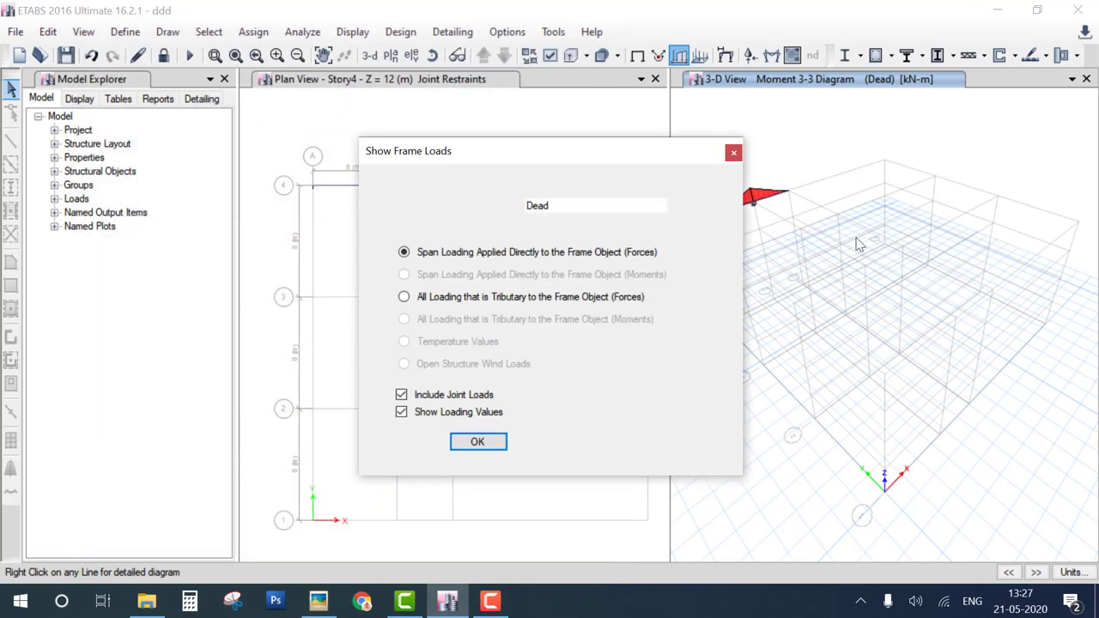
left_click(493, 452)
scroll(706, 224, "up", 3)
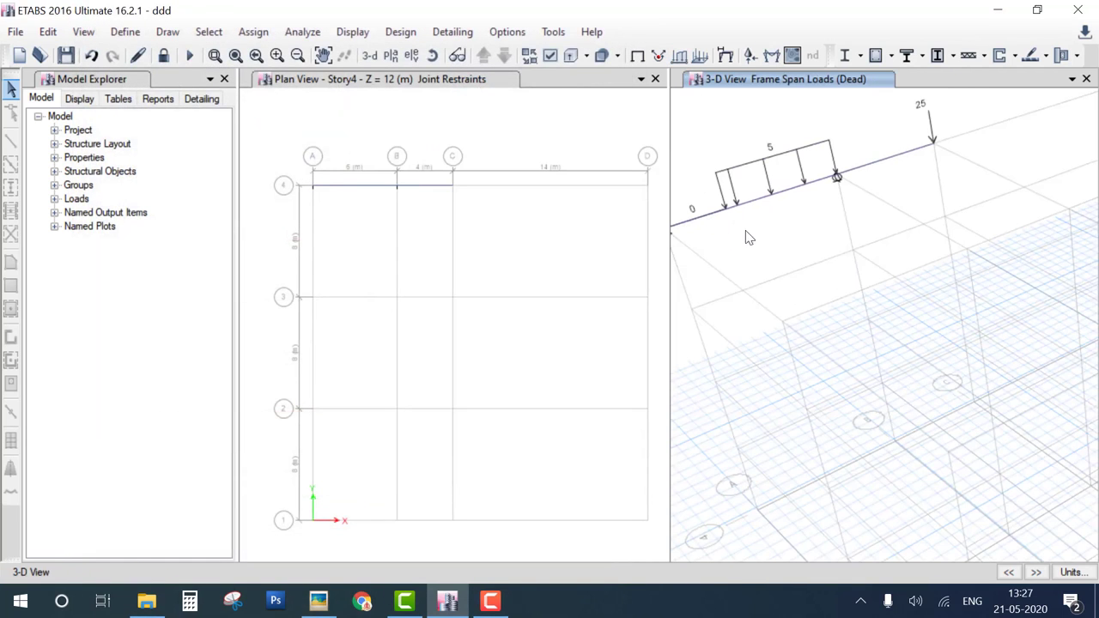
middle_click_drag(889, 223, 910, 215)
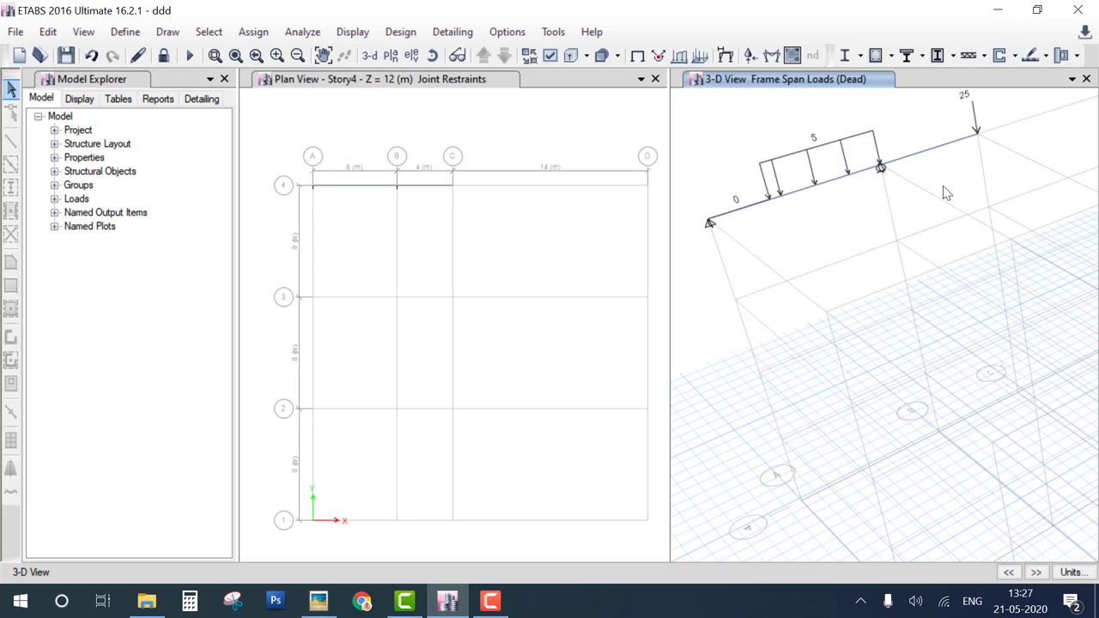
left_click(318, 601)
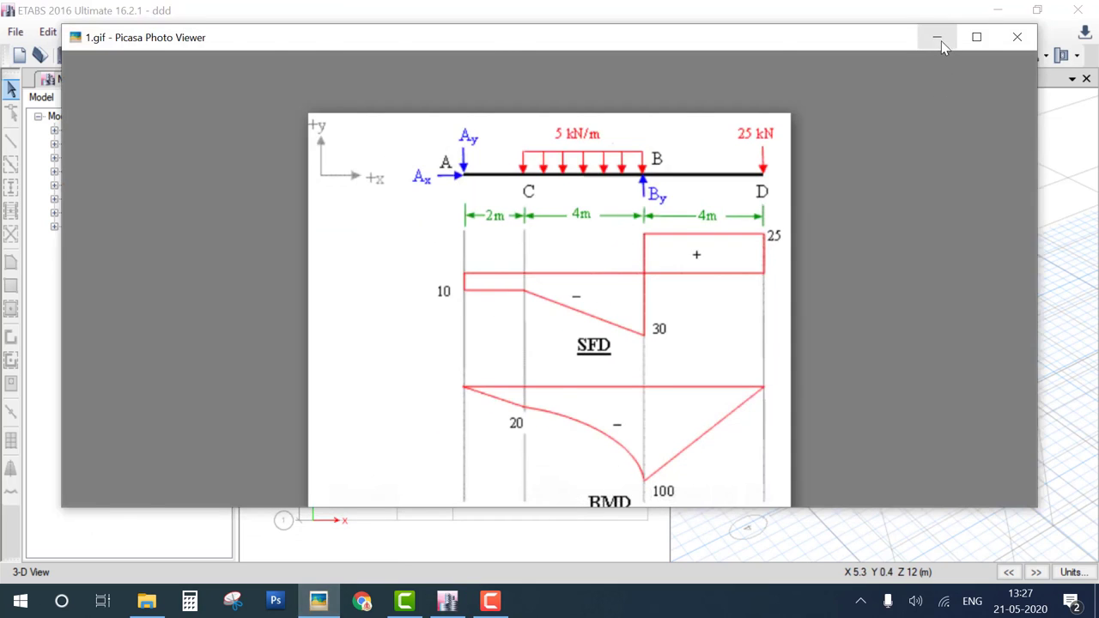
left_click(937, 39)
Select the 6 m beam between grids A and B, and unlock the model, deleting its analysis results.
left_click(820, 191)
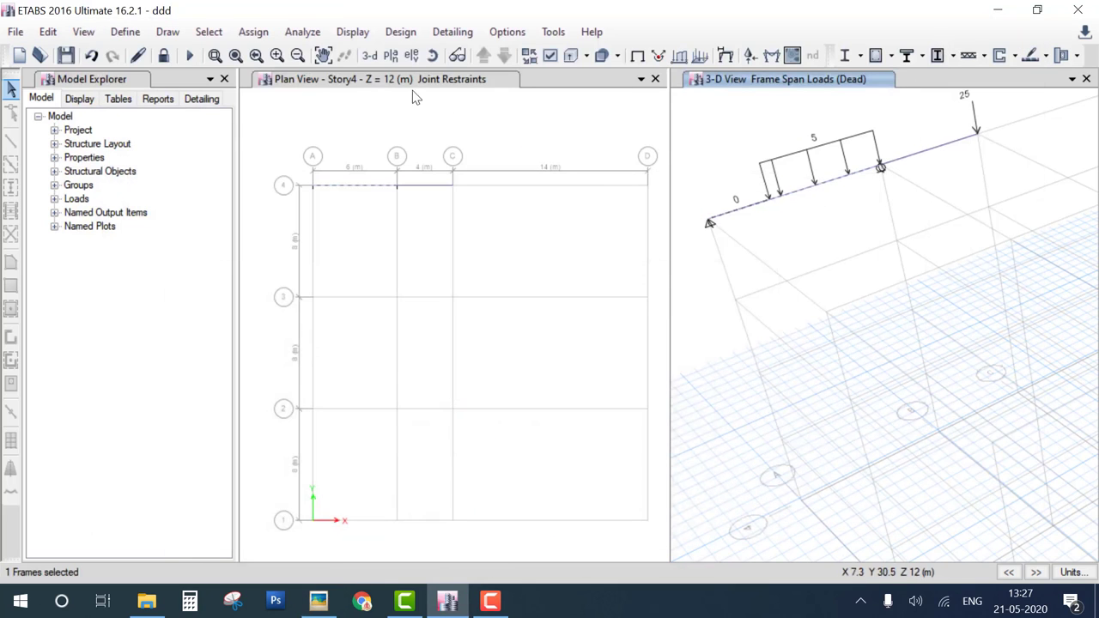
left_click(163, 56)
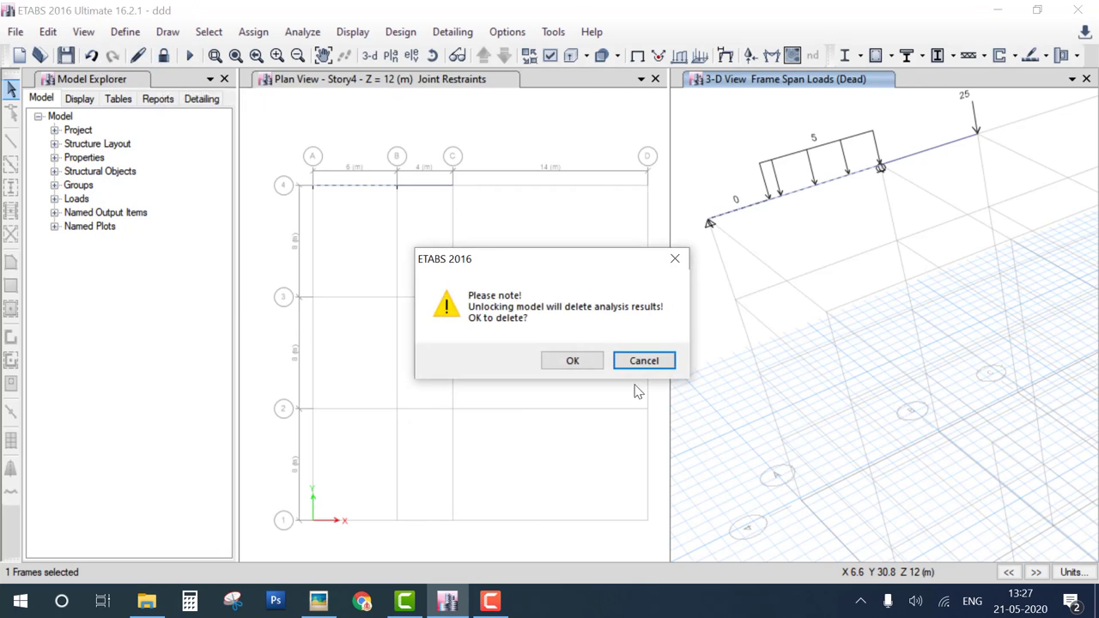
left_click(587, 360)
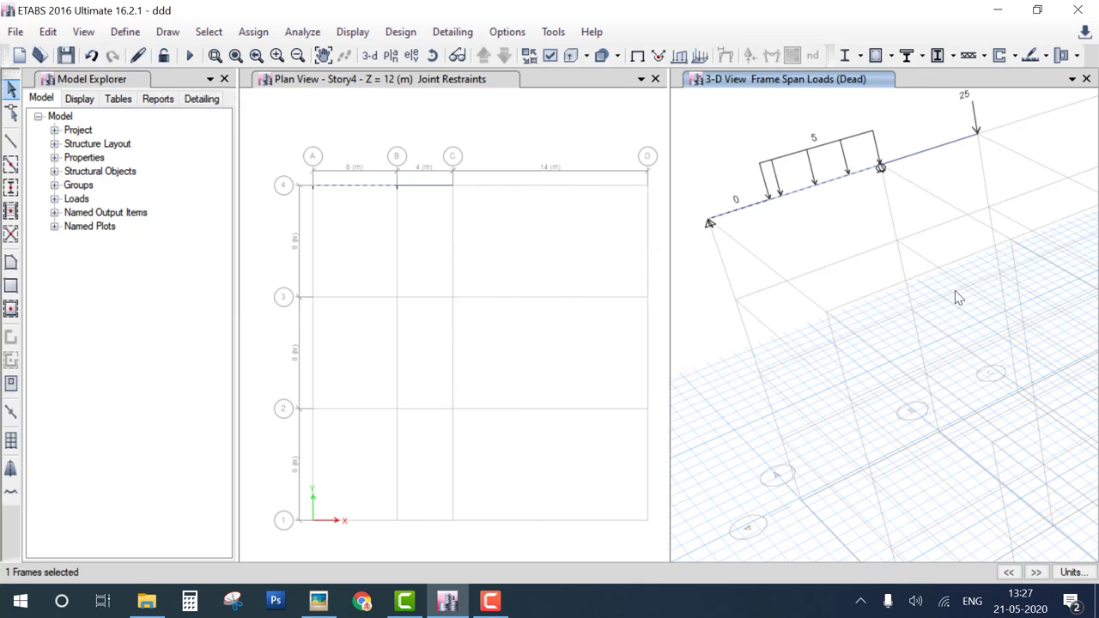
Add the 4 m overhang to the selection and set the Mass and Weight property modifiers of both beams to 0.
left_click(931, 150)
left_click(254, 32)
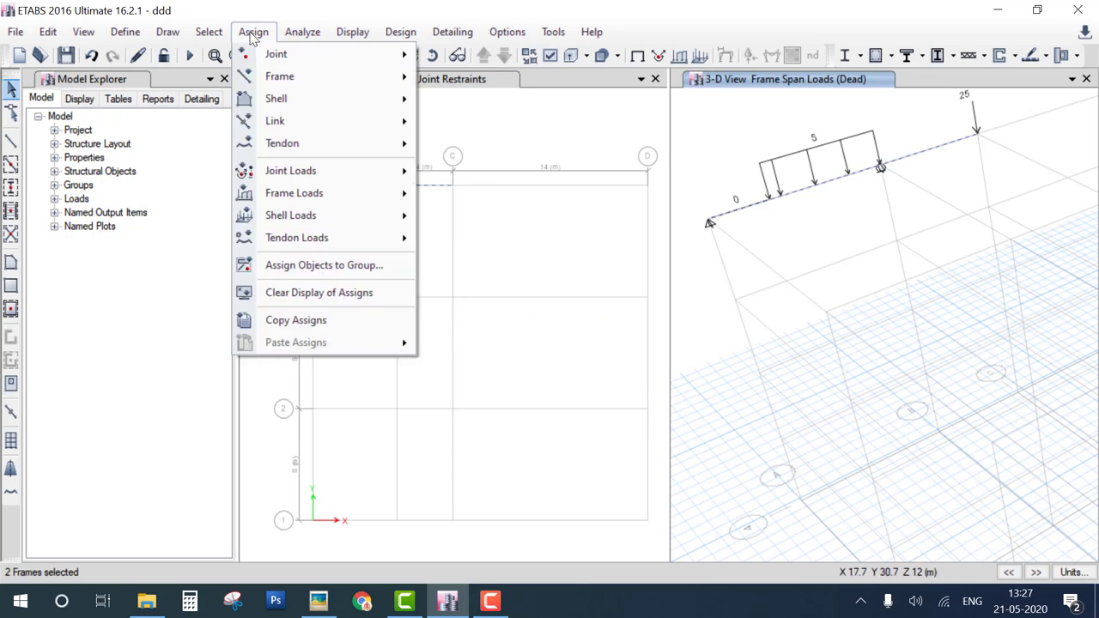
mouse_move(287, 77)
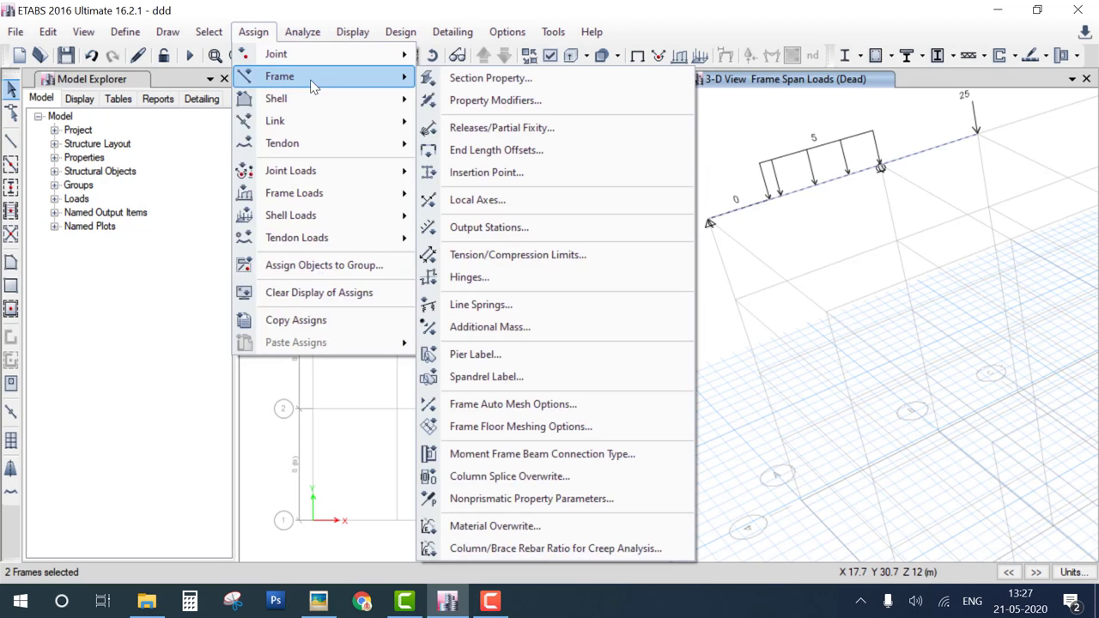
left_click(489, 100)
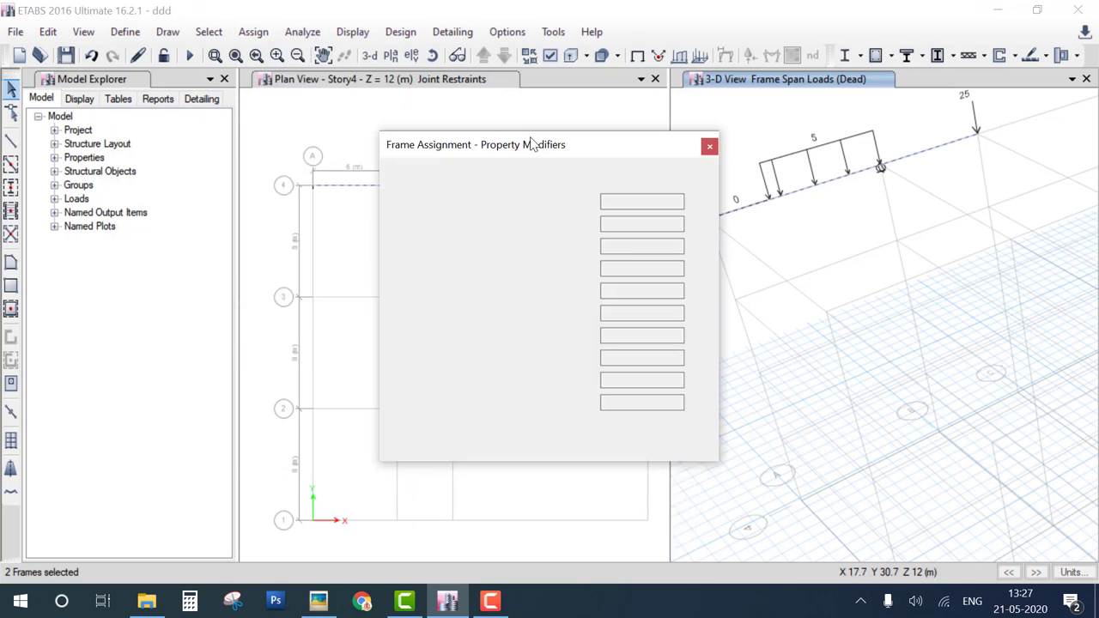
left_click(623, 337)
type("0")
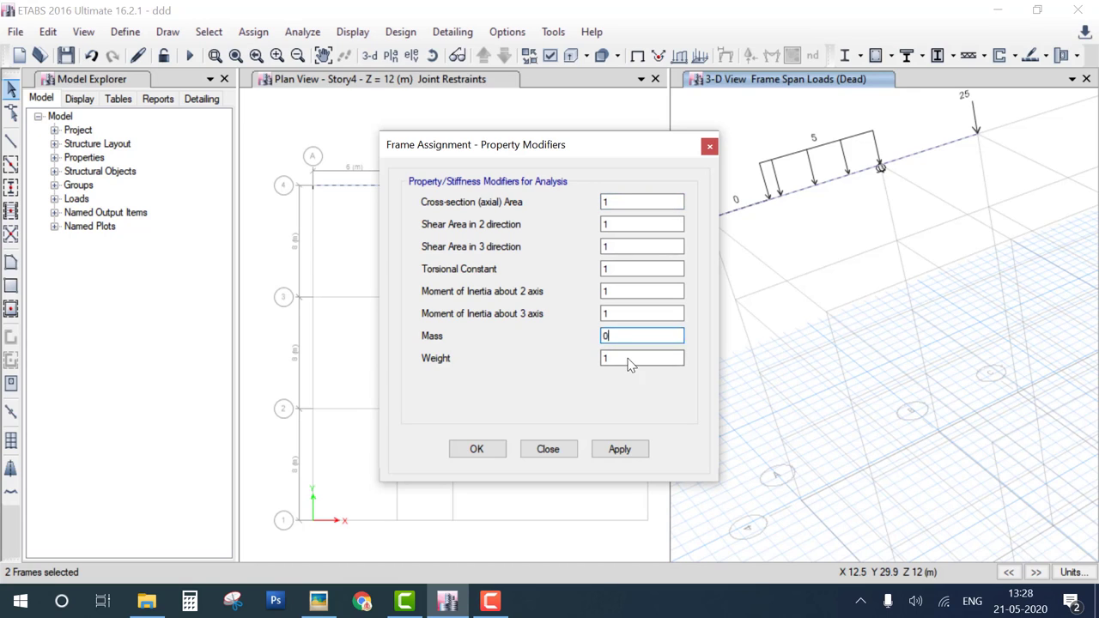
left_click(631, 359)
left_click(477, 449)
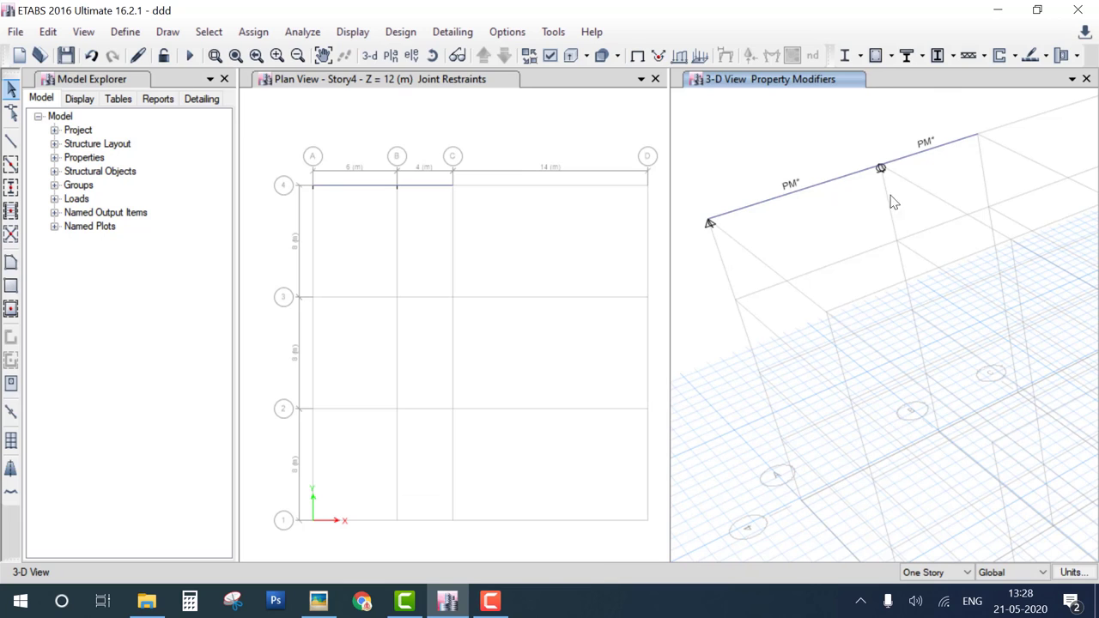
Rerun the analysis and display the Dead-case Moment 3-3 diagram for the frames.
left_click(189, 55)
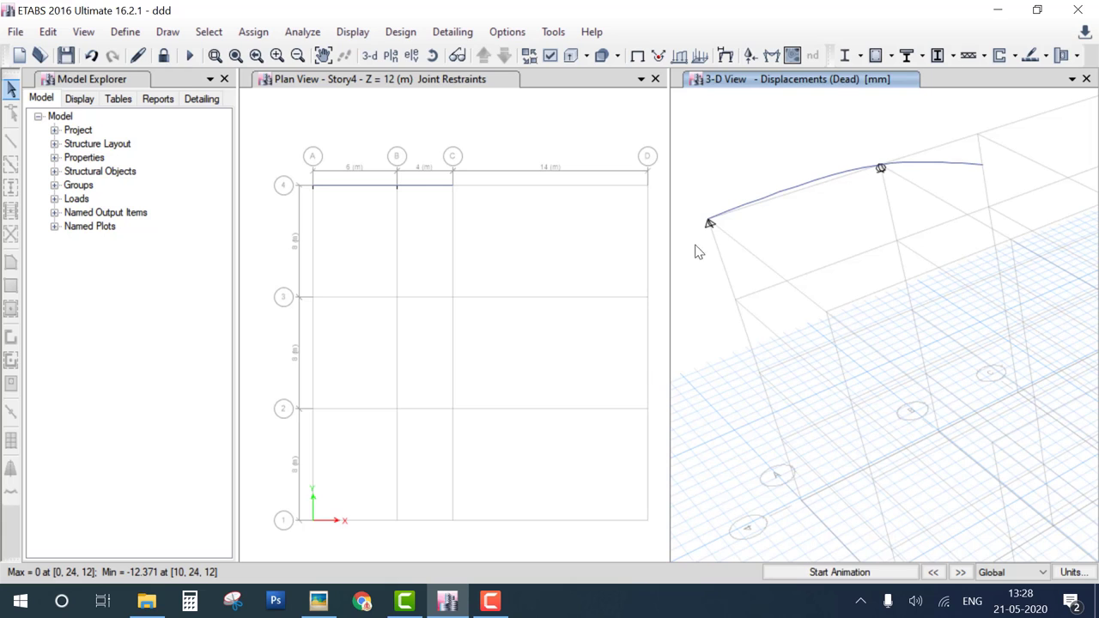
left_click(771, 55)
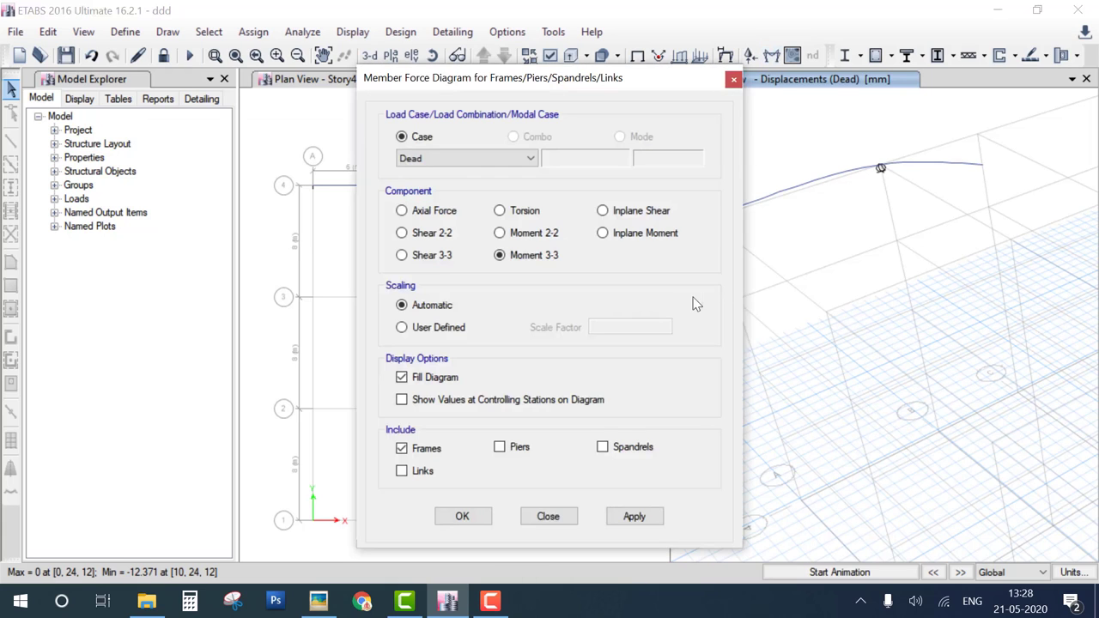
left_click(463, 517)
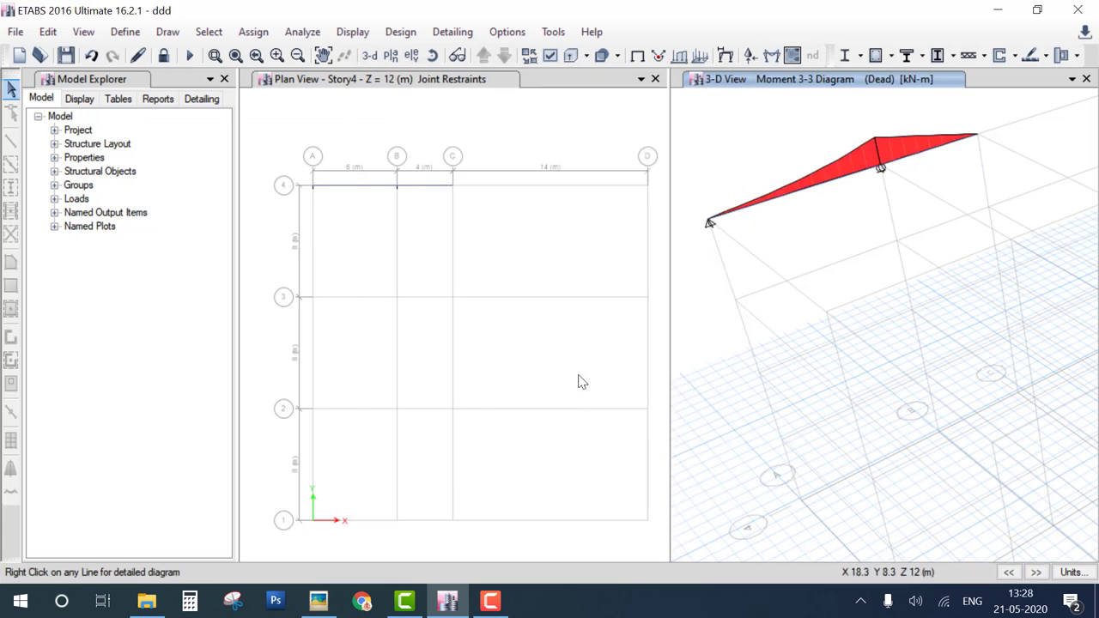
Open the detailed force diagram of the 6 m beam and compare its shear V2 diagram with the SFD in 1.gif.
right_click(790, 199)
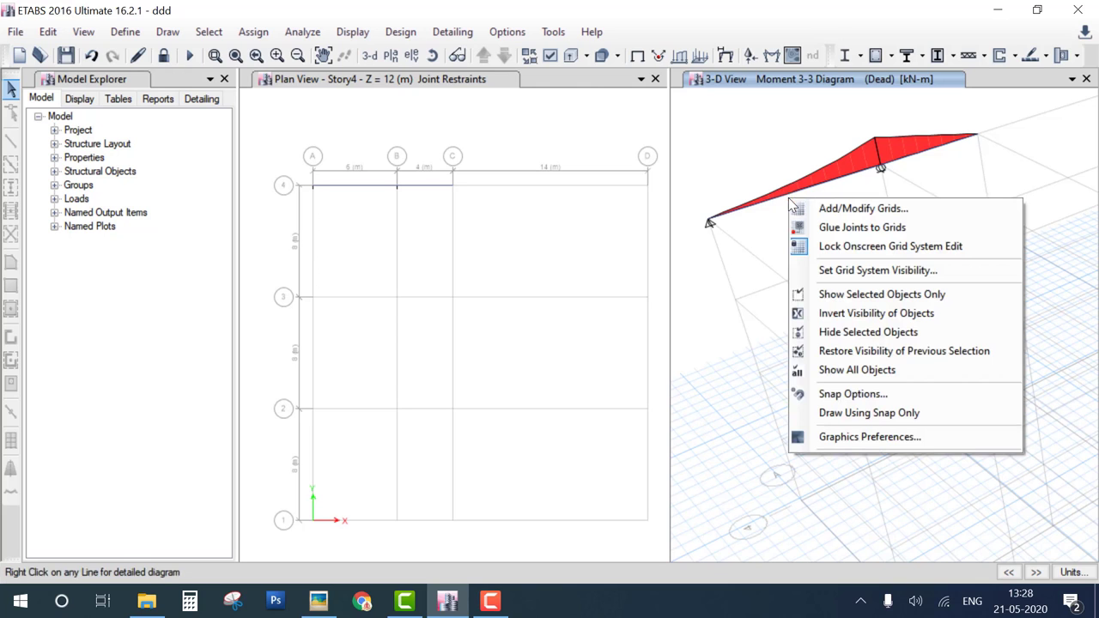
left_click(792, 198)
right_click(791, 198)
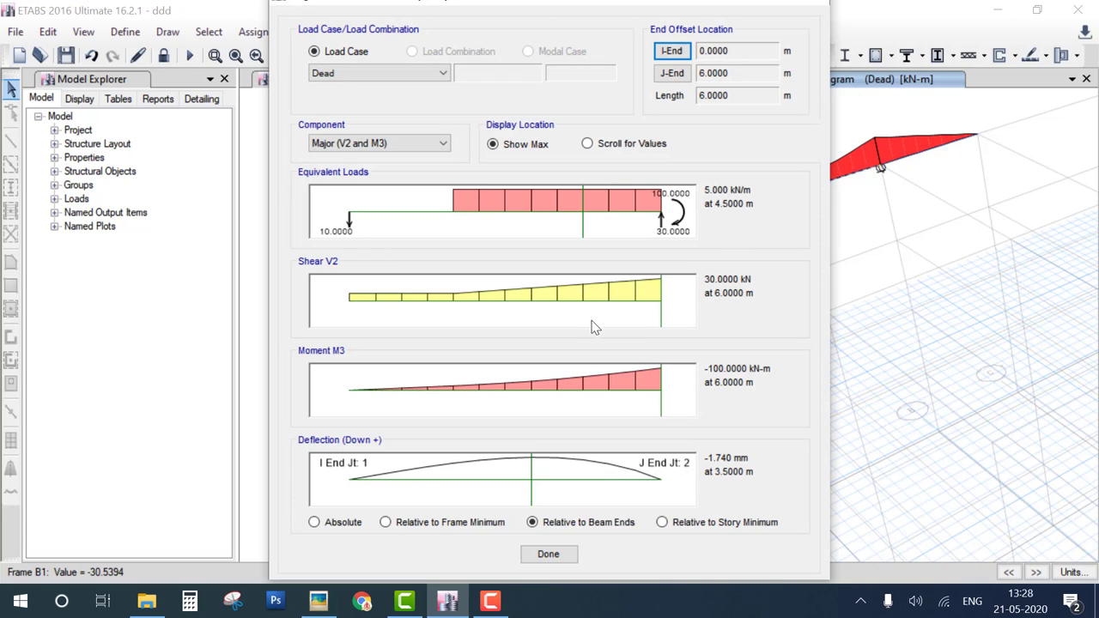
left_click_drag(592, 323, 655, 292)
left_click(318, 604)
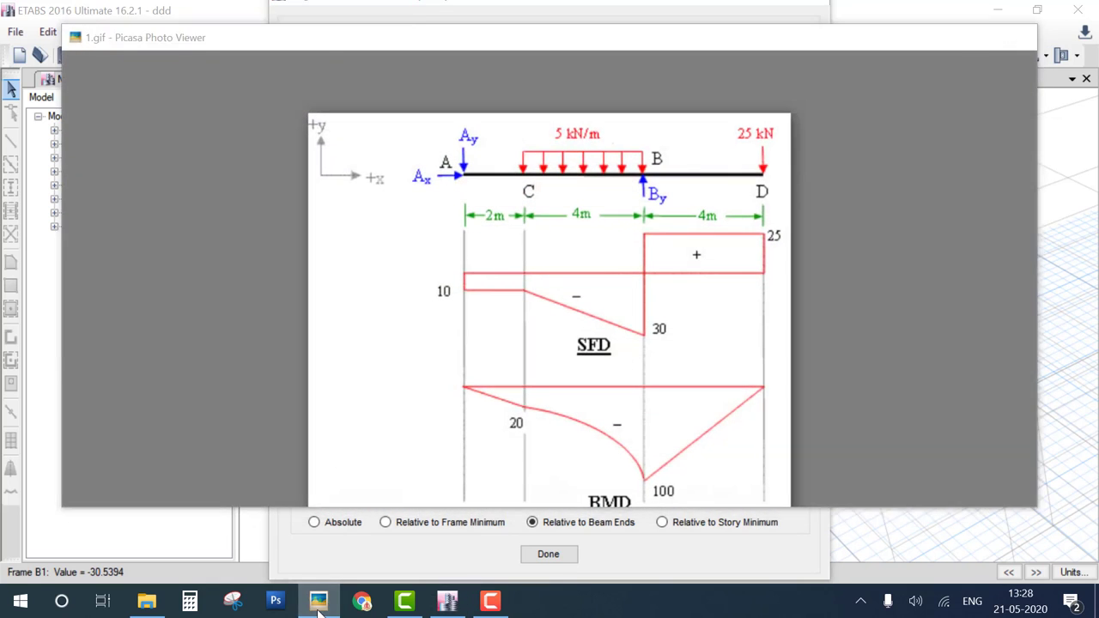
left_click(319, 605)
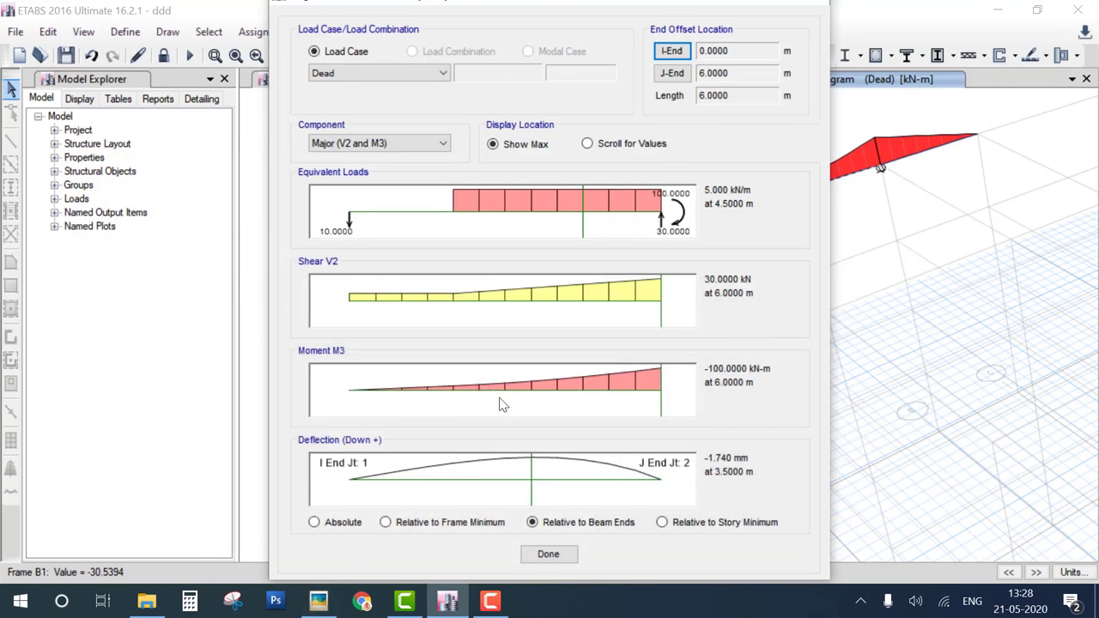
left_click_drag(516, 406, 613, 360)
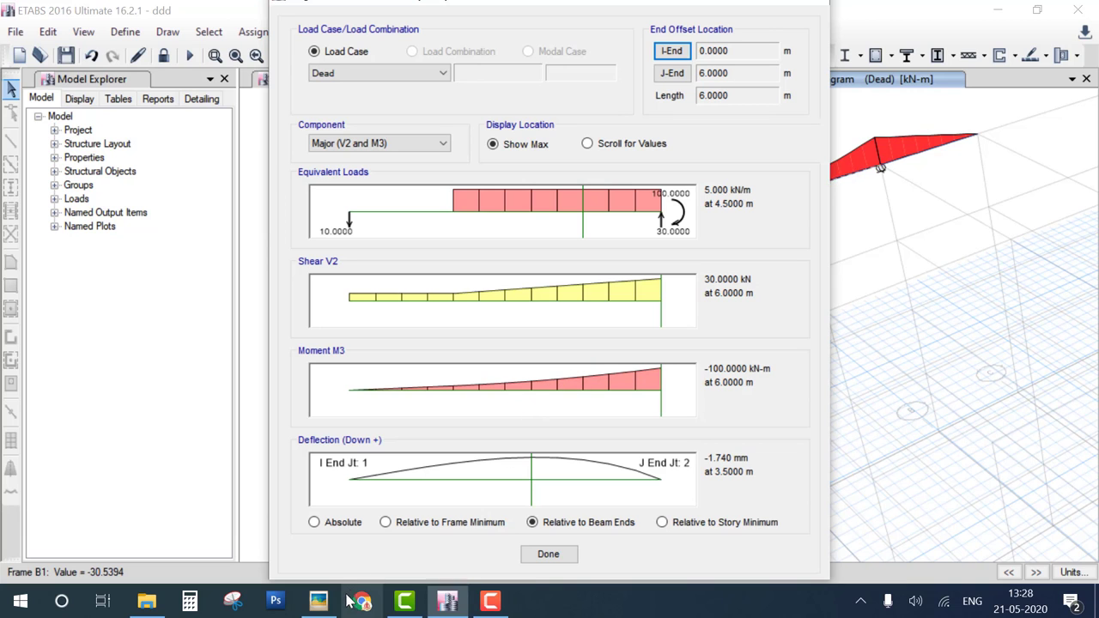
Compare the bending moment curve between A and B in 1.gif with the Moment M3 diagram of the 6 m beam.
left_click(318, 604)
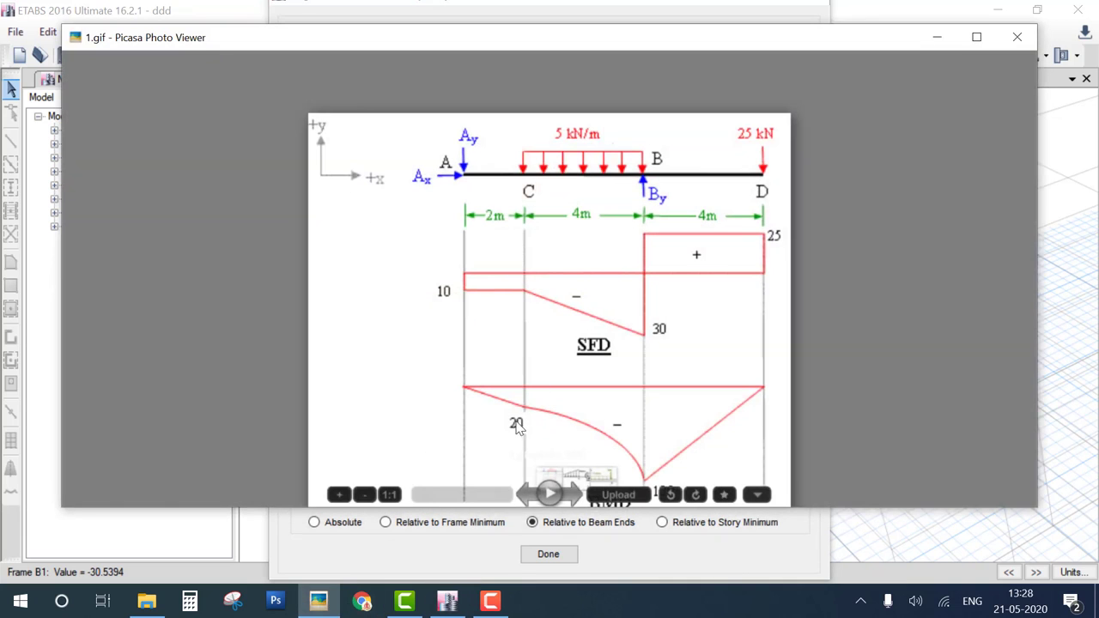
mouse_move(481, 400)
left_mouse_down()
mouse_move(630, 455)
mouse_move(657, 483)
left_mouse_up()
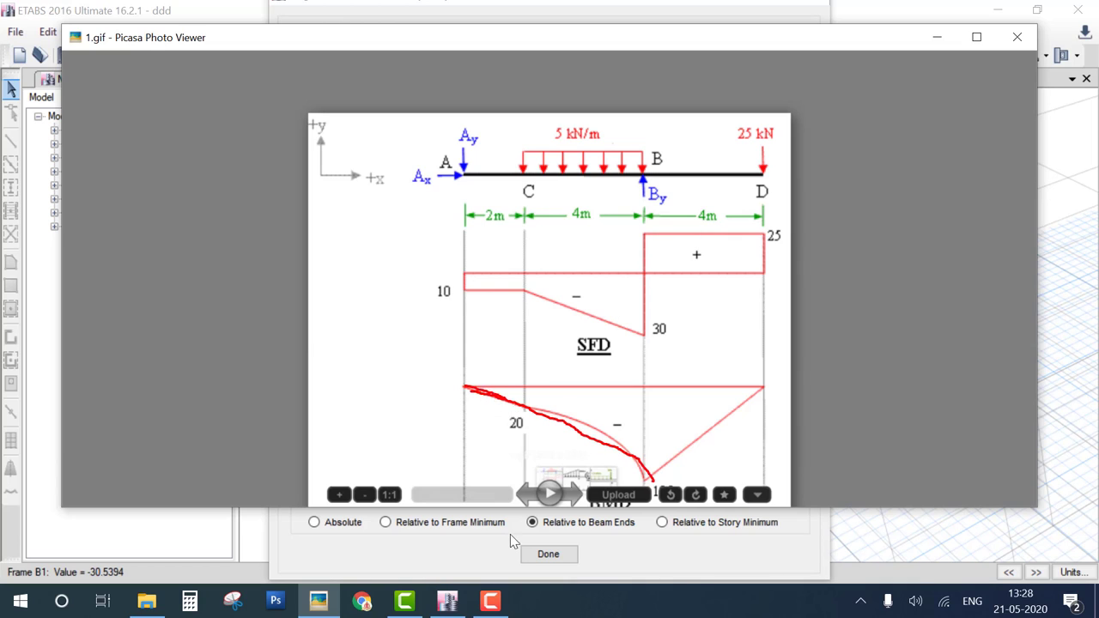
left_click_drag(477, 393, 558, 422)
key("Escape")
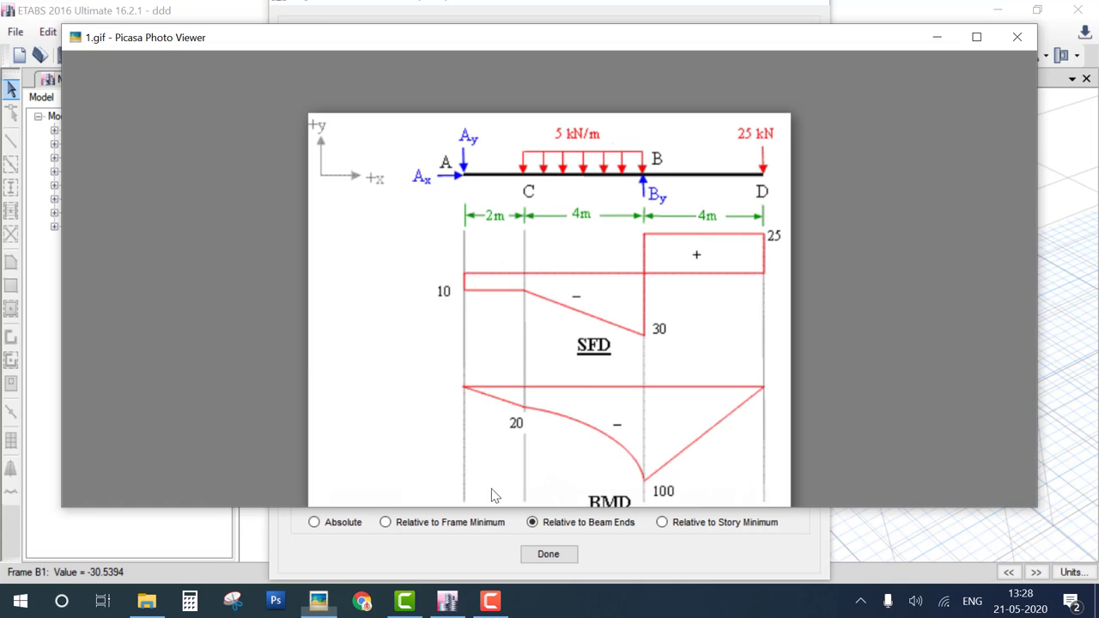
left_click(447, 601)
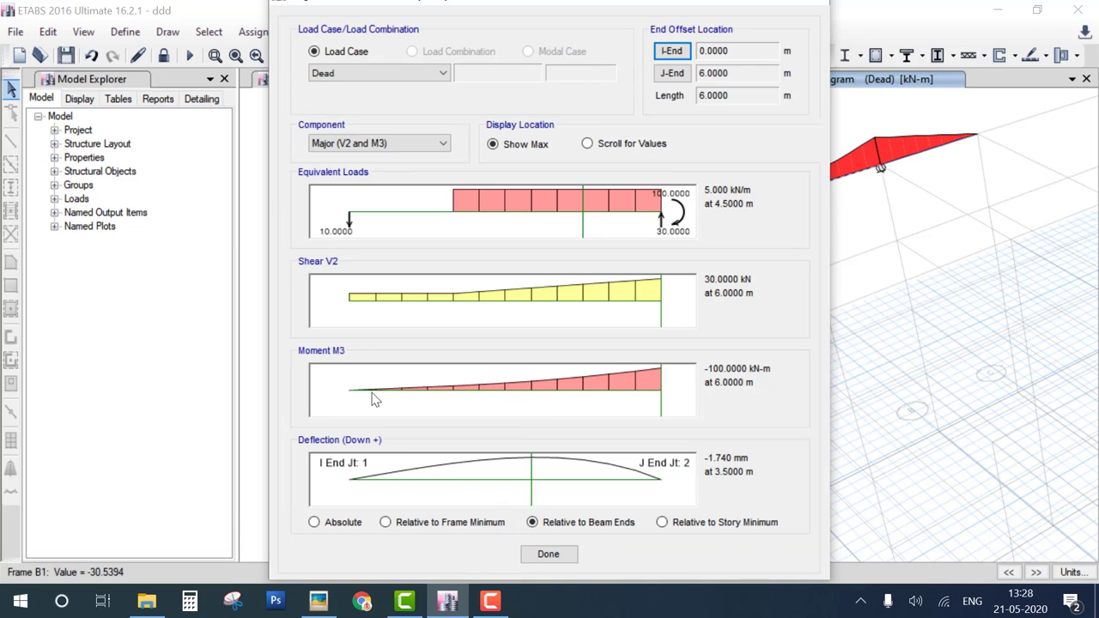
mouse_move(360, 391)
left_mouse_down()
mouse_move(616, 380)
mouse_move(670, 356)
left_mouse_up()
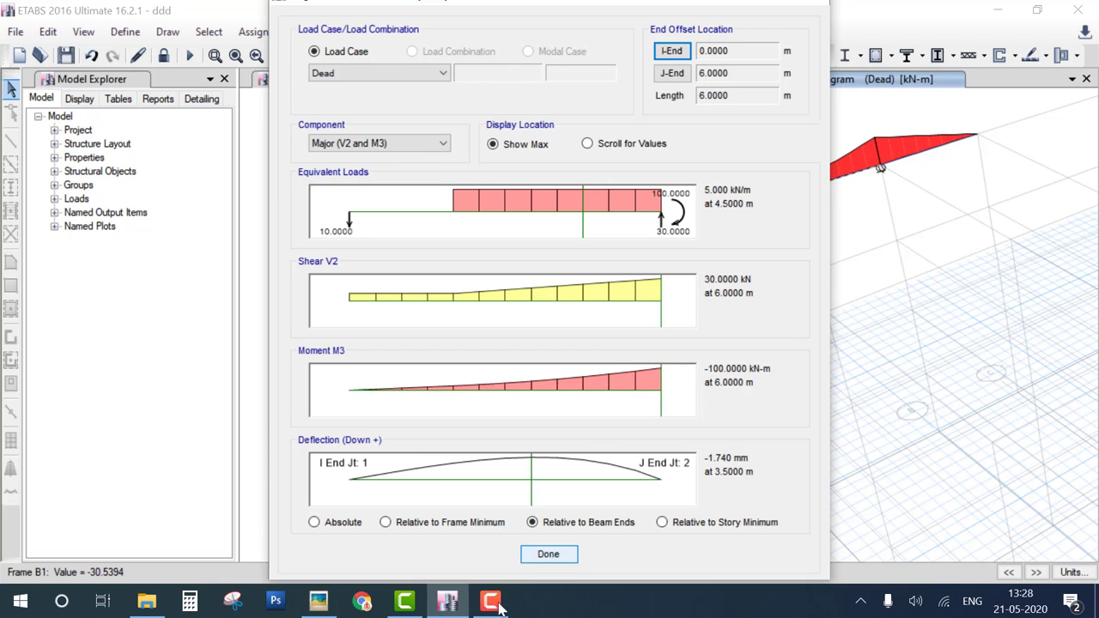
Check the reference bending moment at point C, 2 m from A, in 1.gif.
left_click(404, 600)
left_click(403, 601)
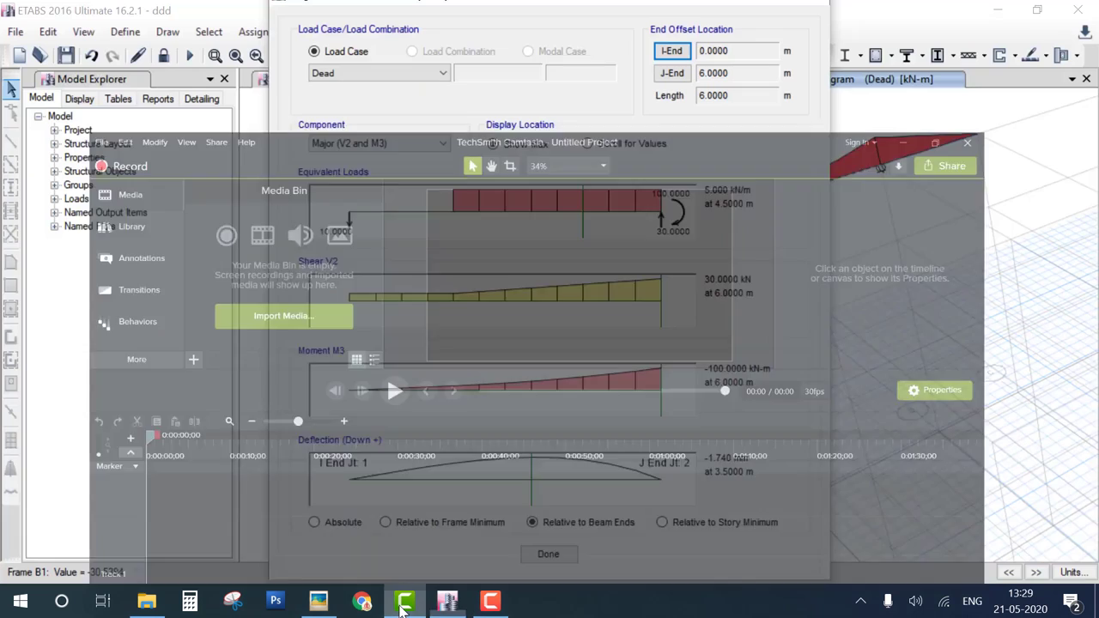
left_click(319, 601)
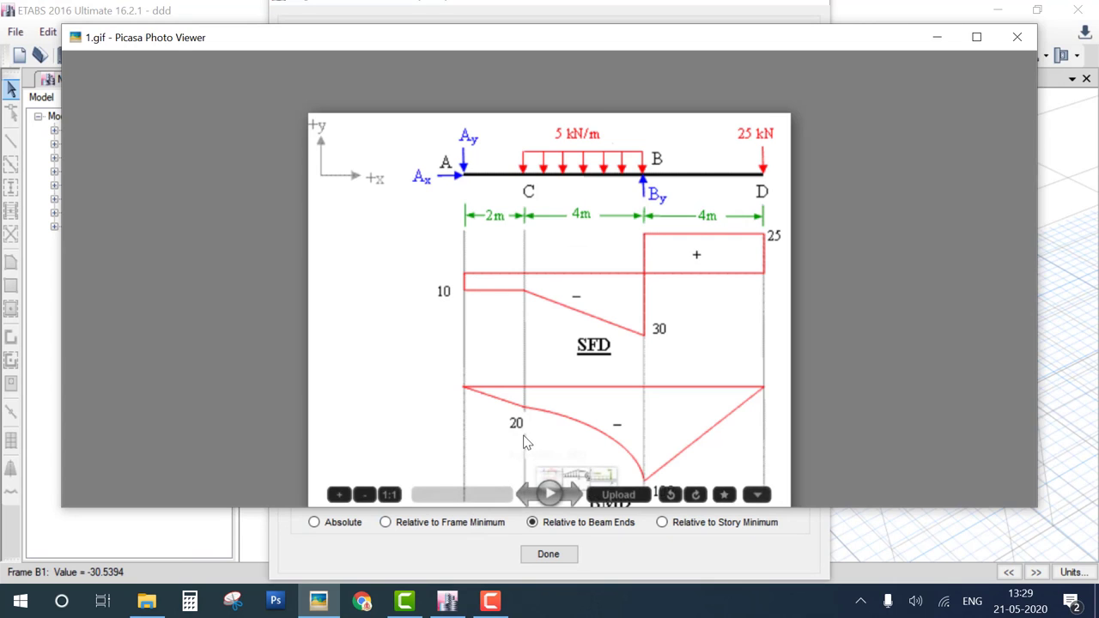
left_click_drag(518, 436, 545, 423)
key("Escape")
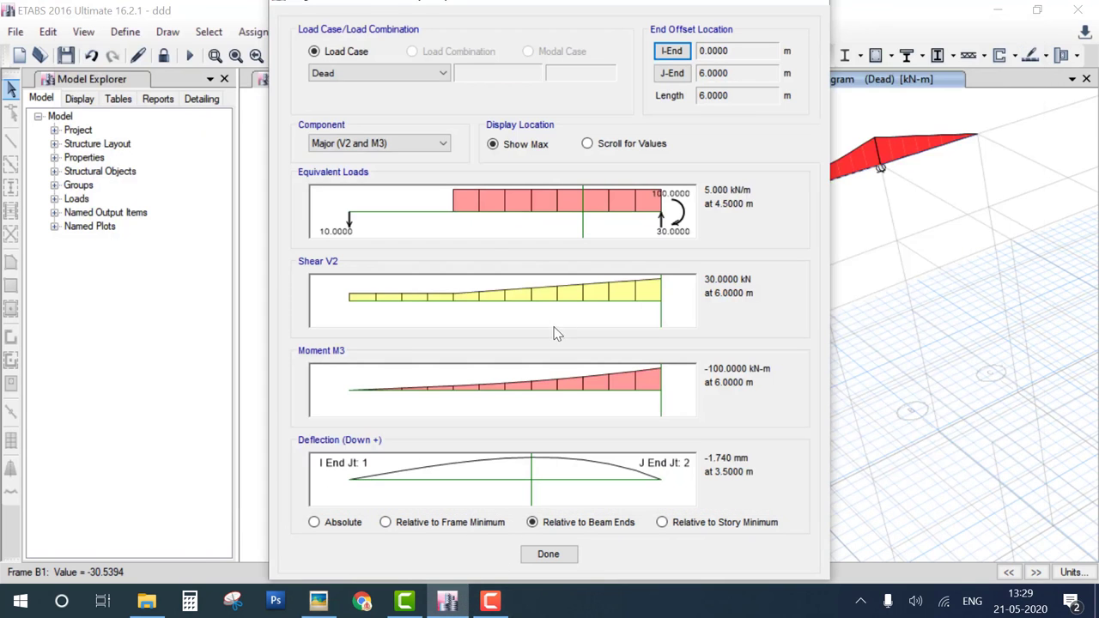
Scroll for values along the 6 m beam and set the display location to 2 m to read the shear and moment there.
left_click(477, 218)
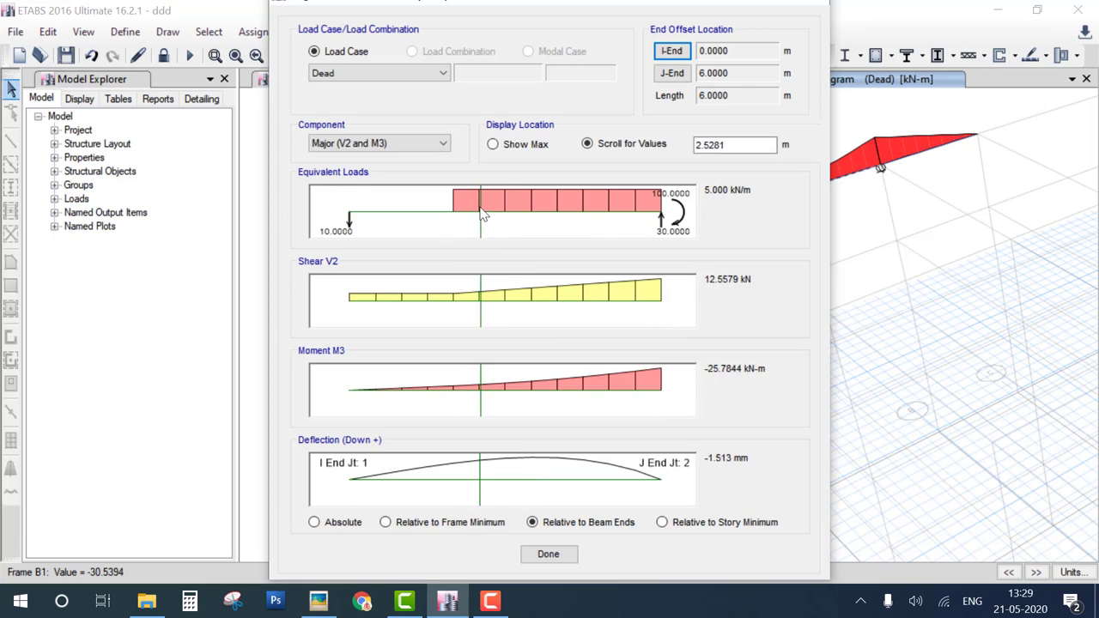
left_click_drag(478, 216, 469, 216)
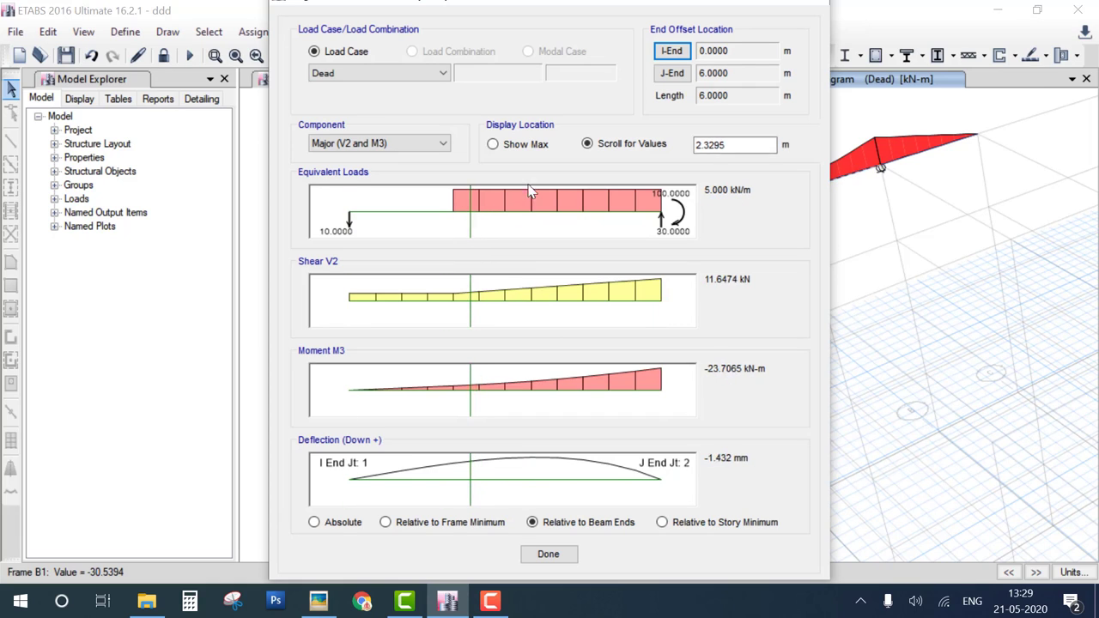
left_click(704, 148)
double_click(703, 147)
type("2")
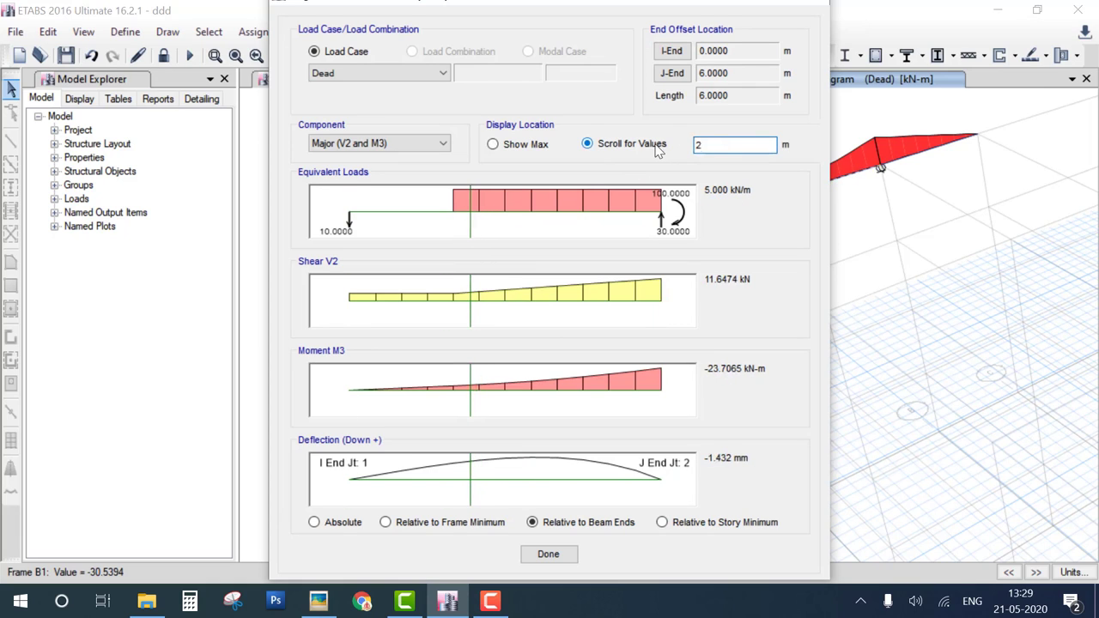
key("Tab")
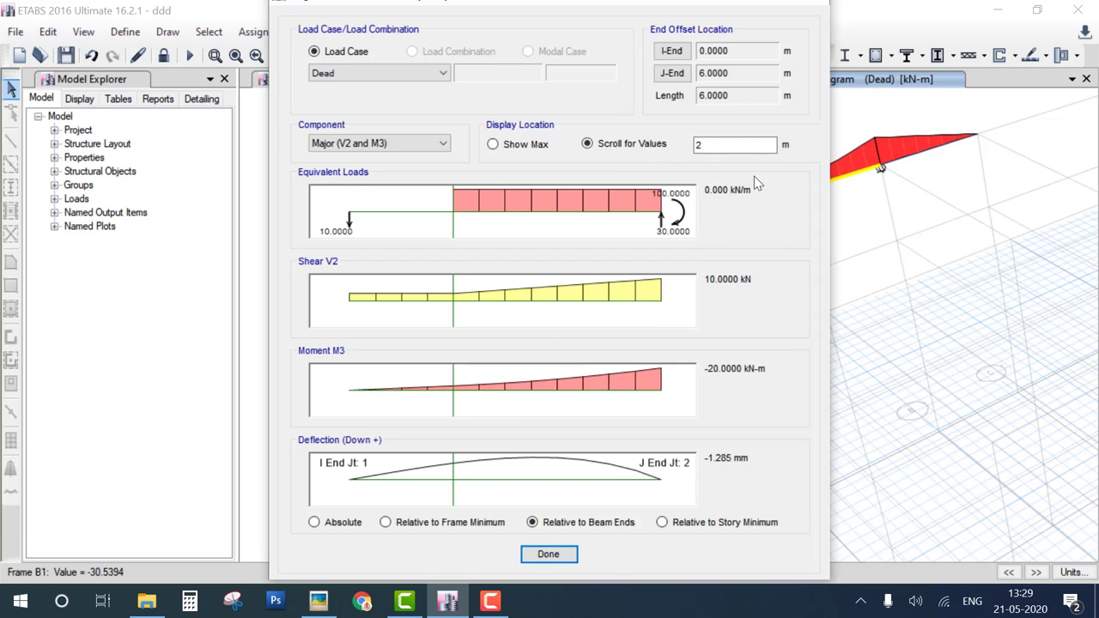
left_click_drag(788, 129, 665, 145)
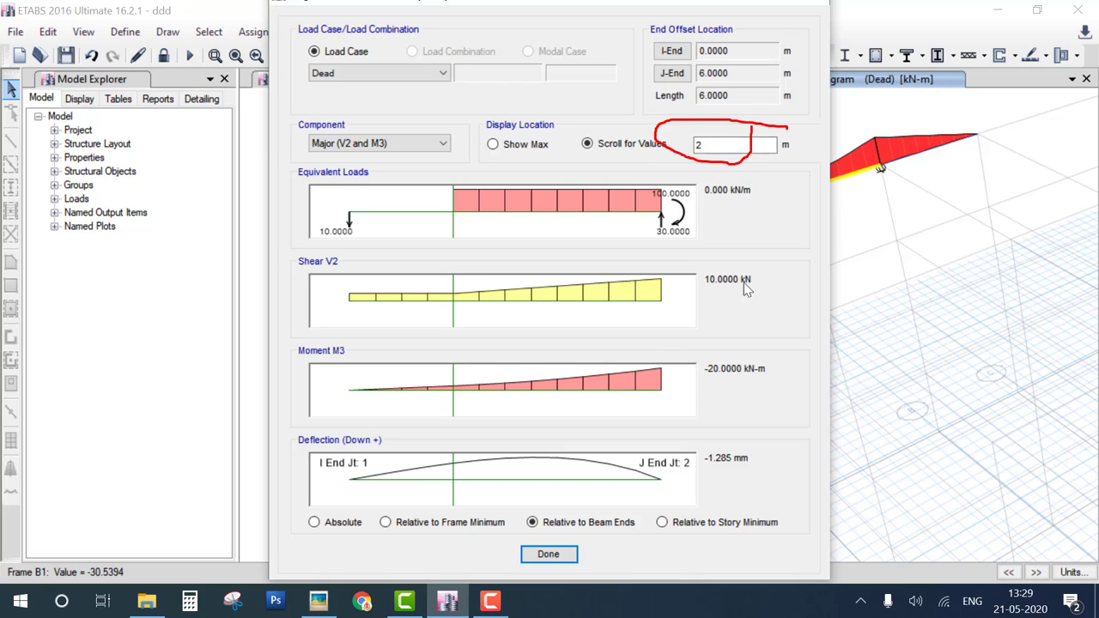
mouse_move(761, 362)
left_mouse_down()
mouse_move(705, 358)
mouse_move(703, 375)
mouse_move(725, 385)
mouse_move(764, 369)
left_mouse_up()
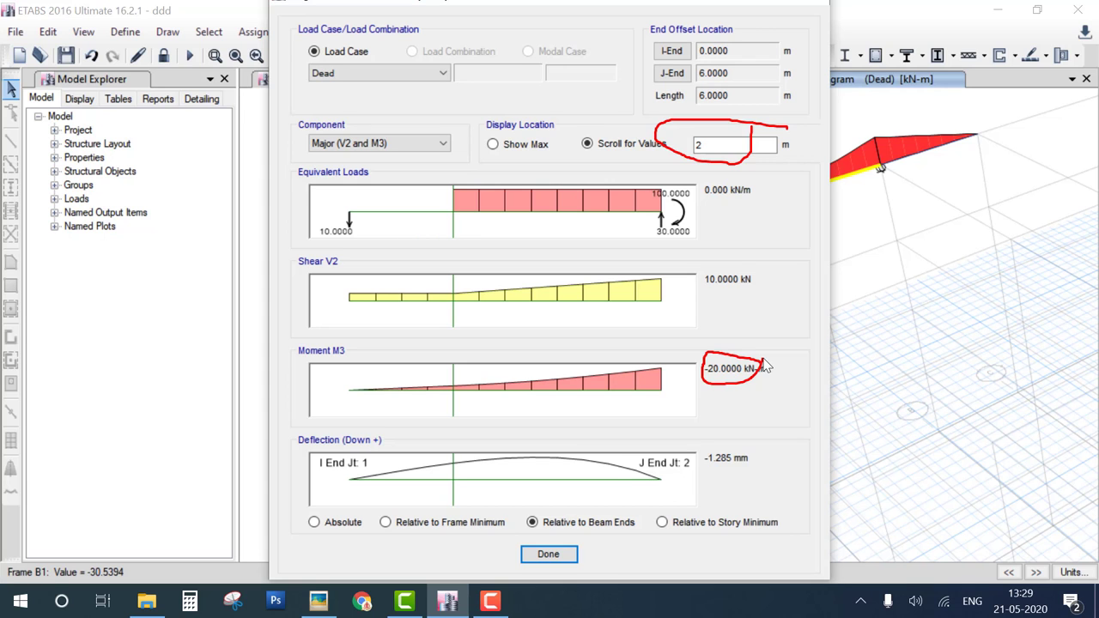
Close the beam's force diagram and go from 1.gif to the next image, the beam with the 10 kN/m triangular load.
left_click(548, 554)
left_click(318, 601)
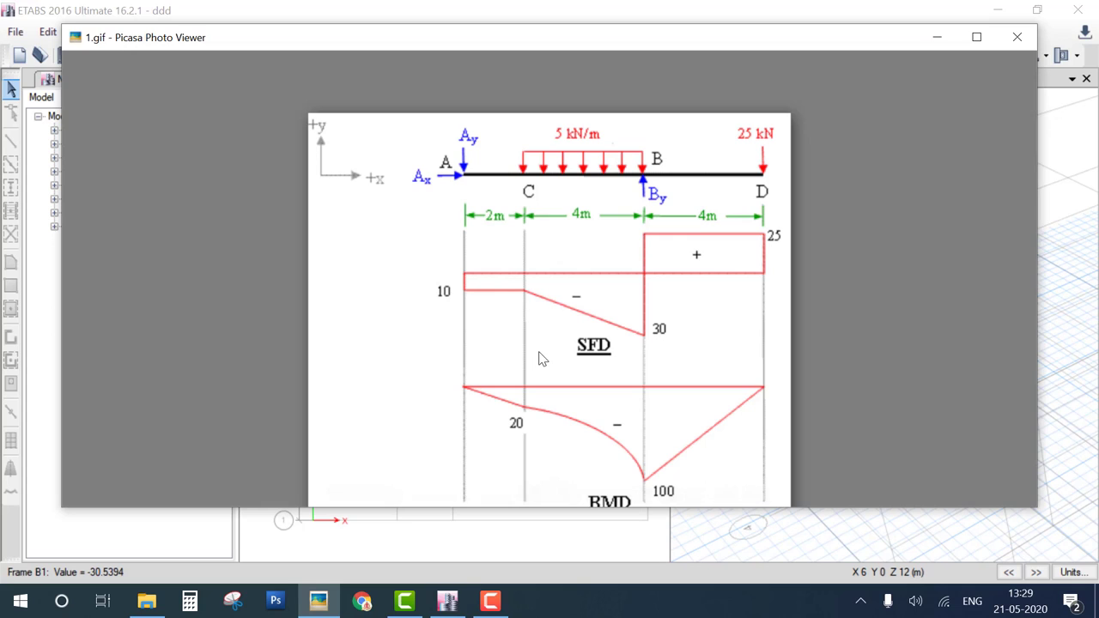
key("Right")
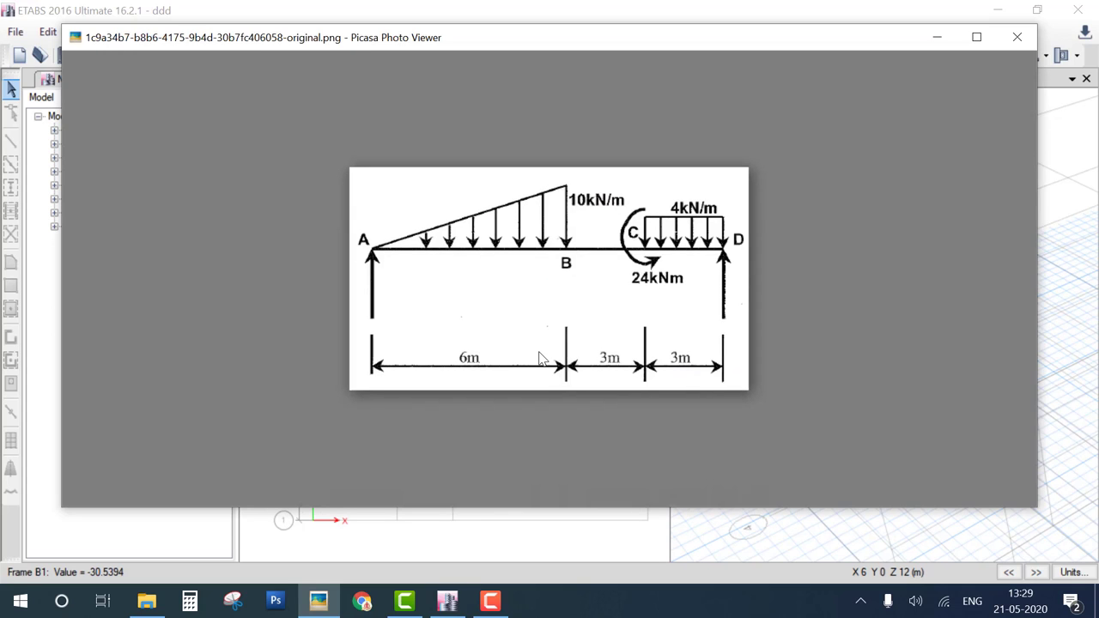